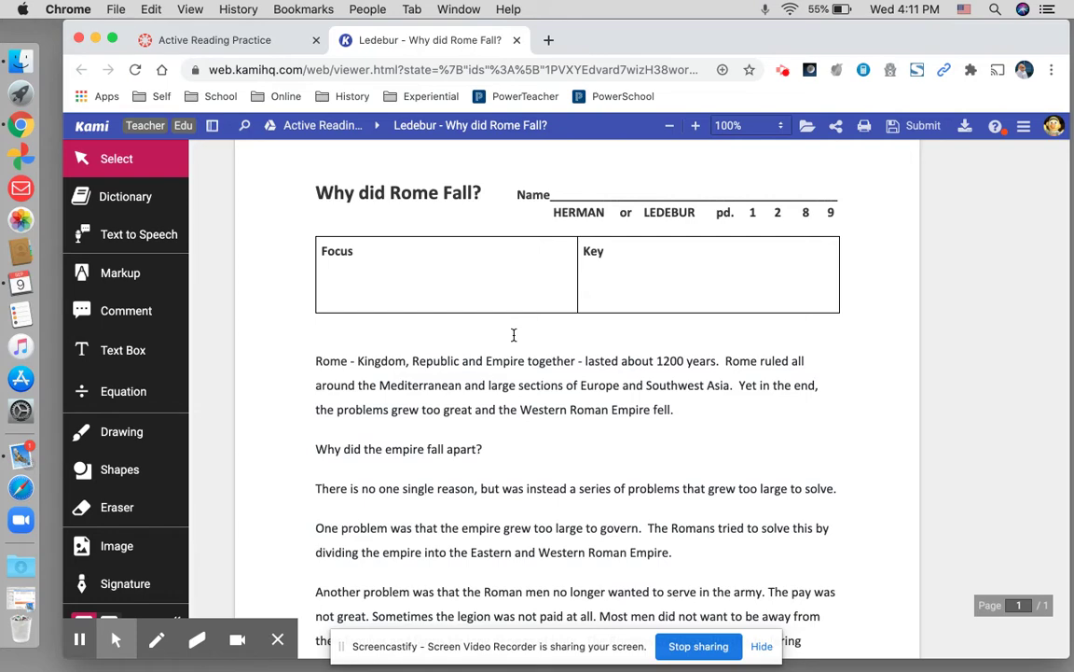
scroll(513, 334, "down", 8)
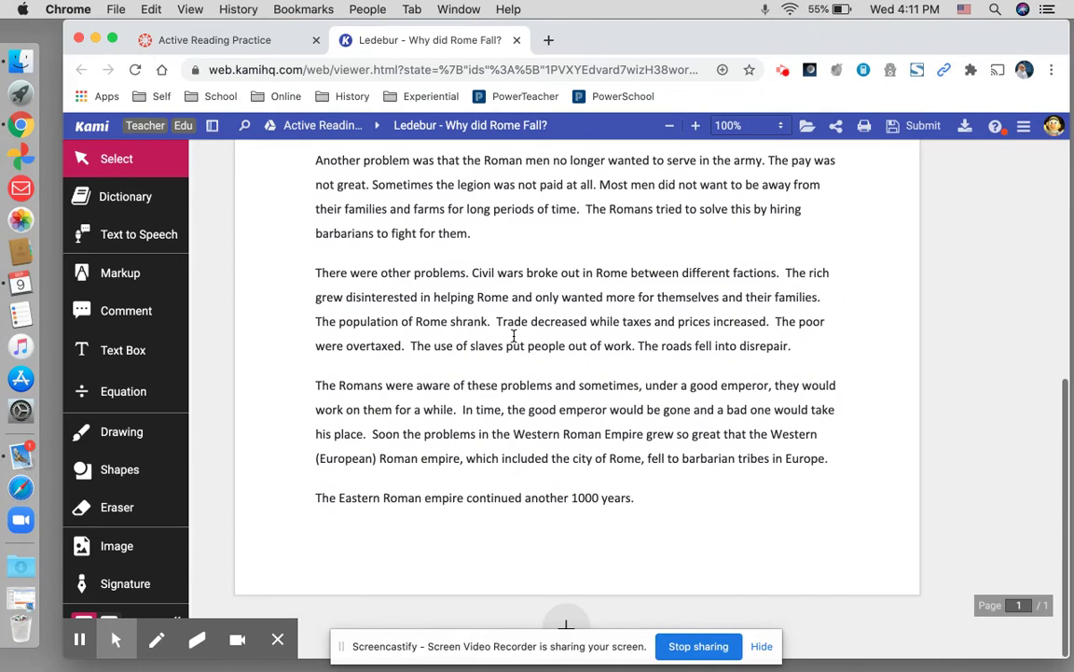
scroll(513, 335, "up", 7)
scroll(513, 335, "up", 3)
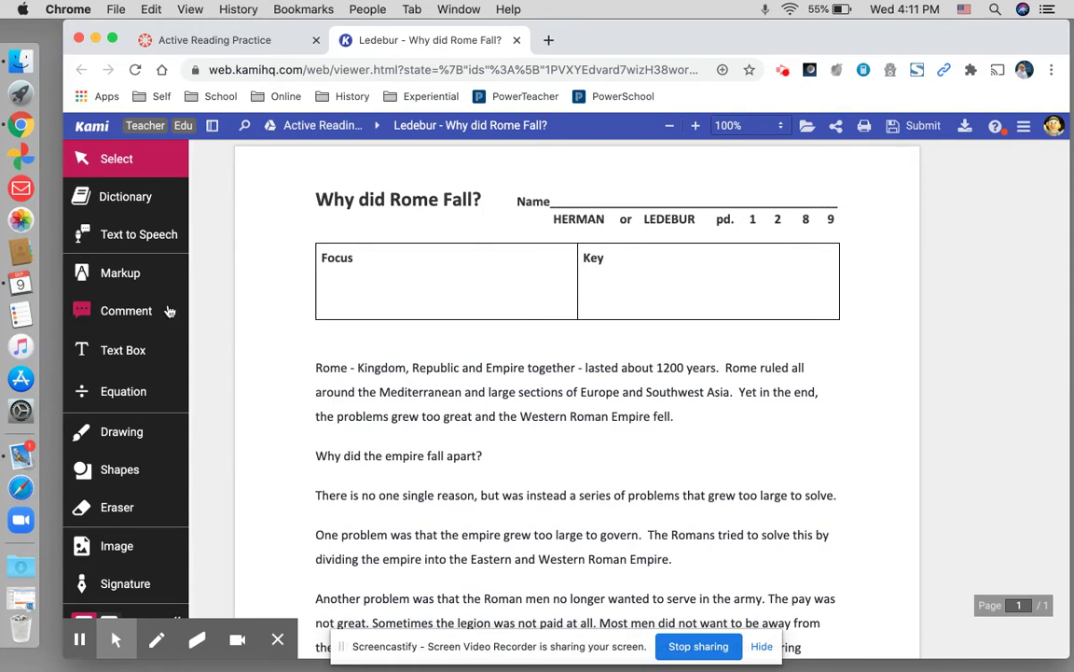
- Add a text box on the Name line containing the student's full name
left_click(127, 351)
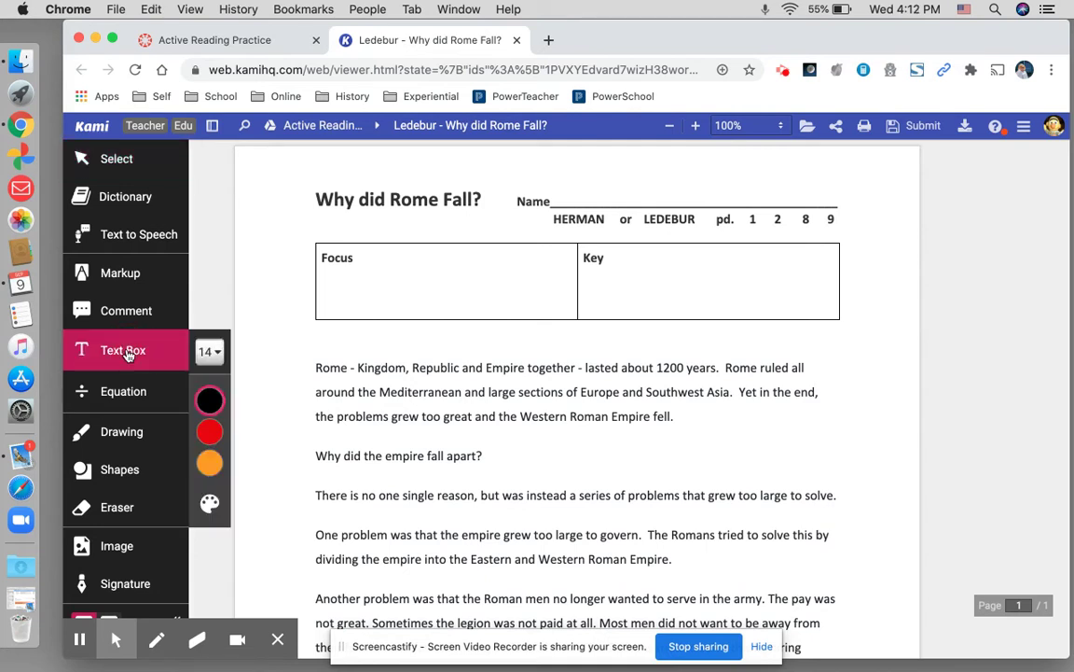
left_click(589, 197)
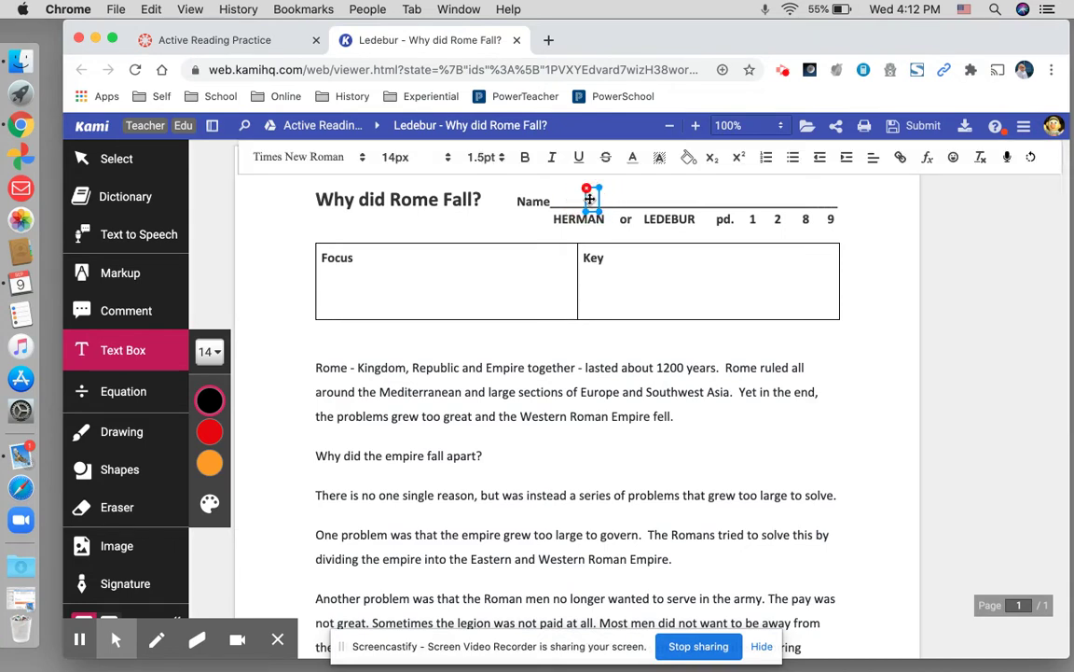
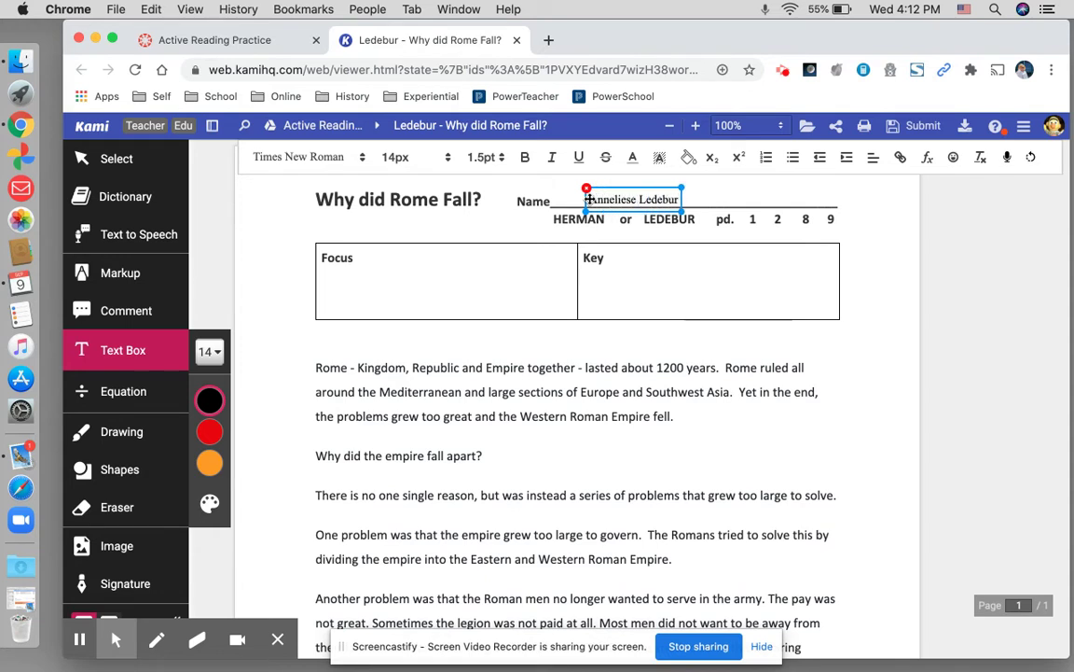
left_click(744, 198)
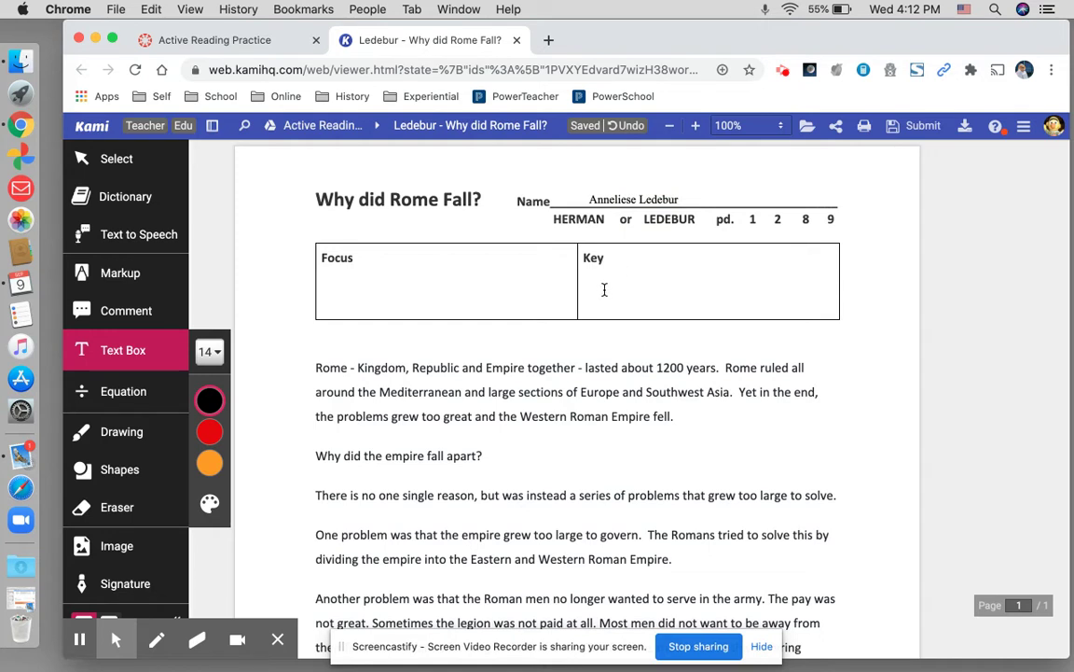
- Draw ellipses around the teacher's name and the period number 2 in the header
left_click(148, 473)
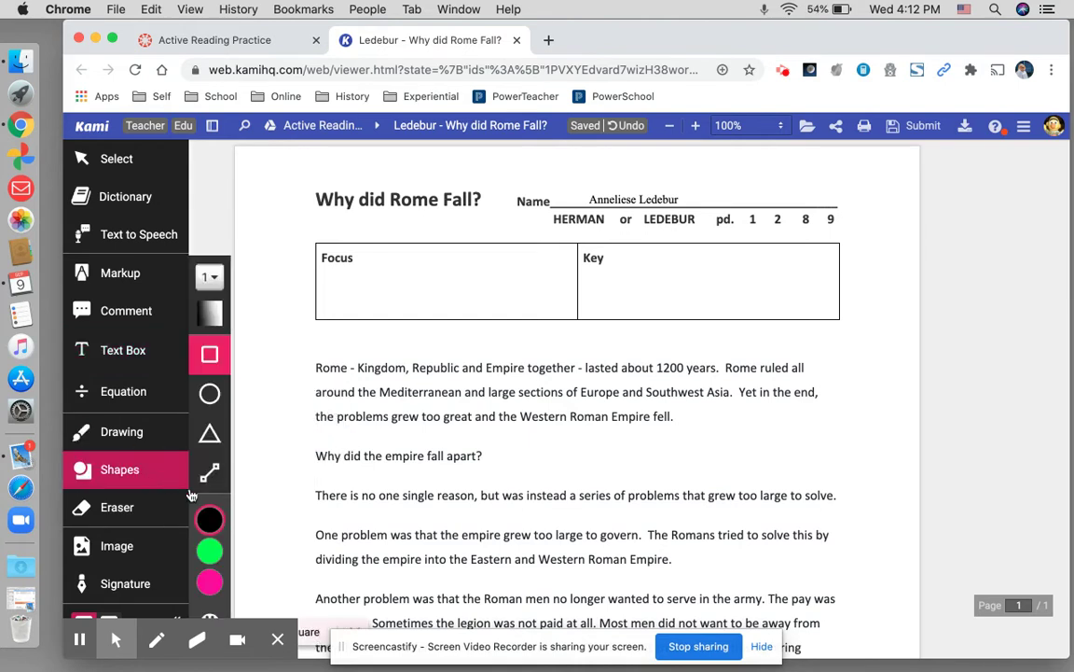
left_click(210, 395)
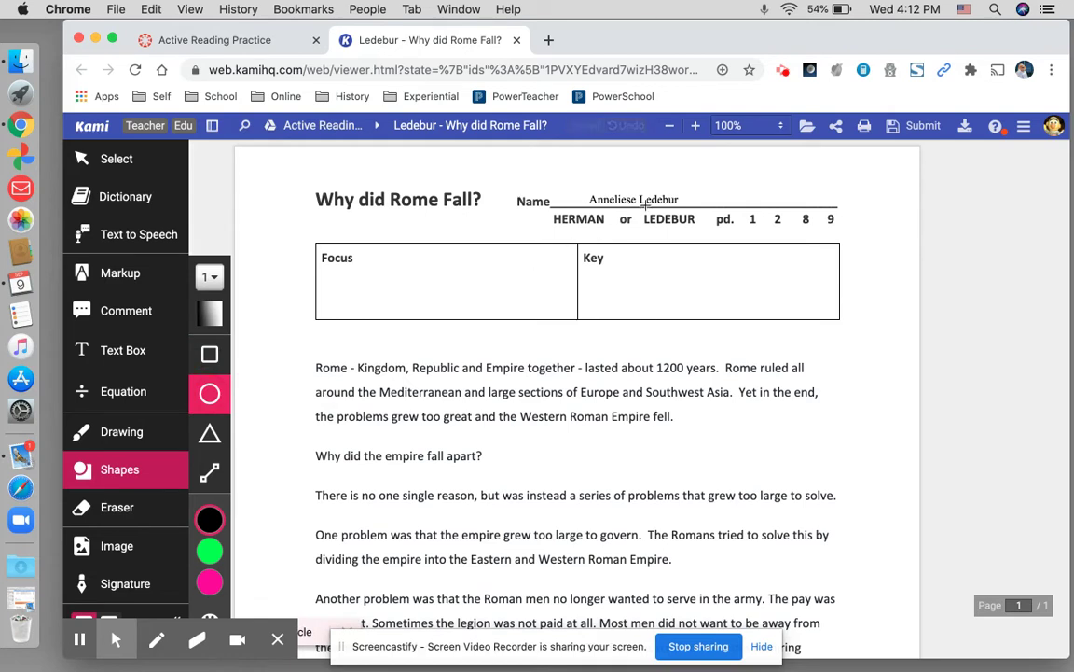
left_click_drag(639, 206, 700, 233)
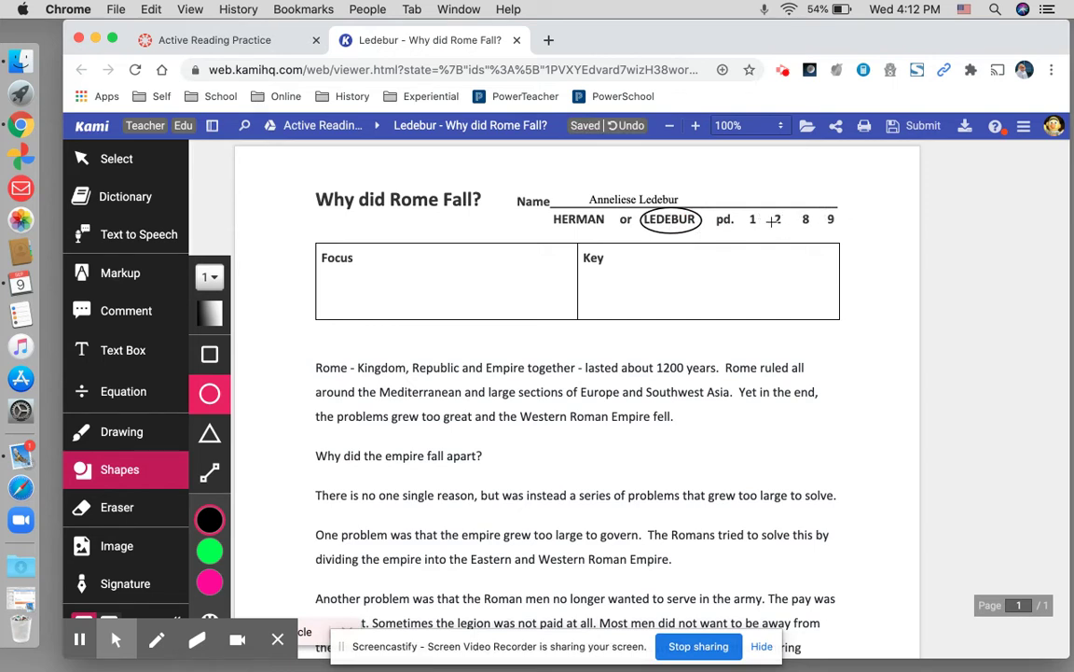
left_click(772, 214)
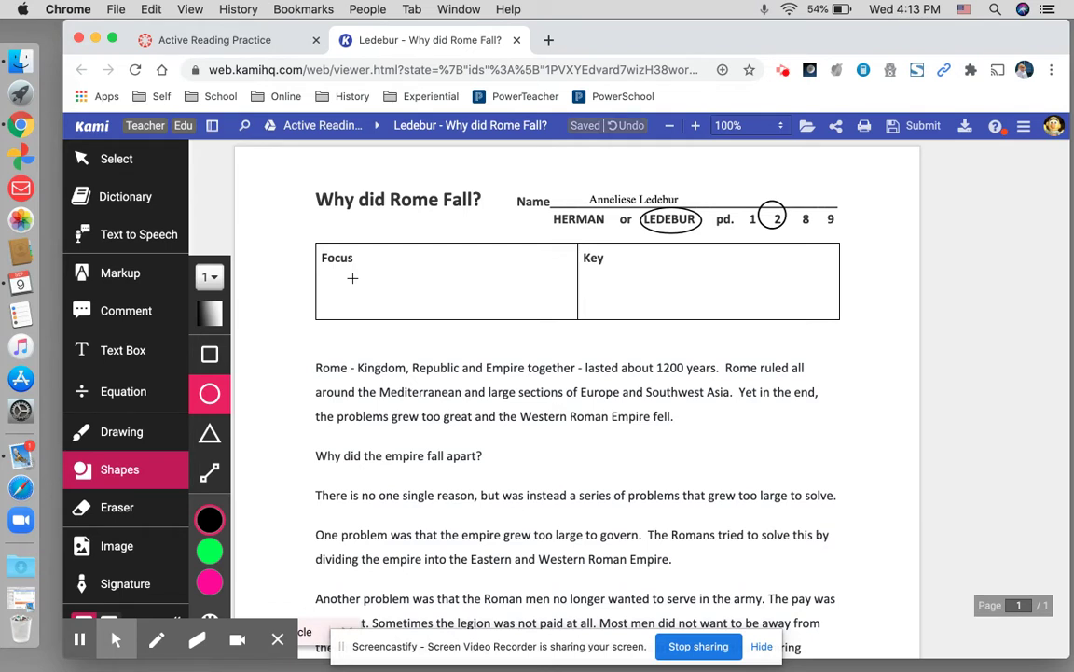
left_click(133, 351)
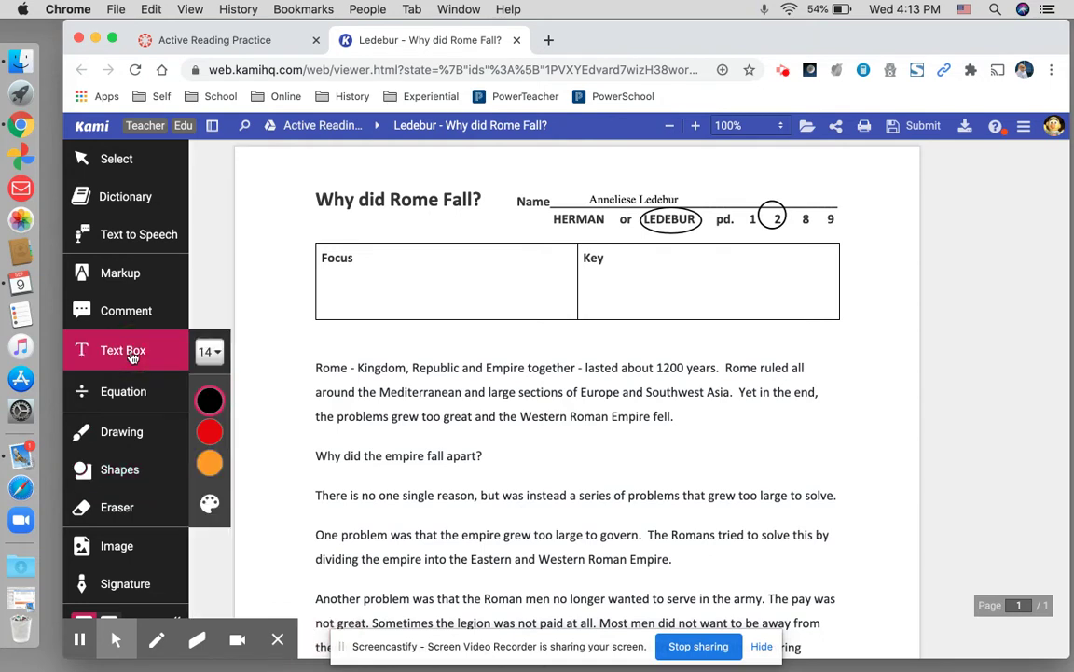
- Type 'Why did Rome fall?' into a text box in the Focus cell, fixing typos
left_click(344, 279)
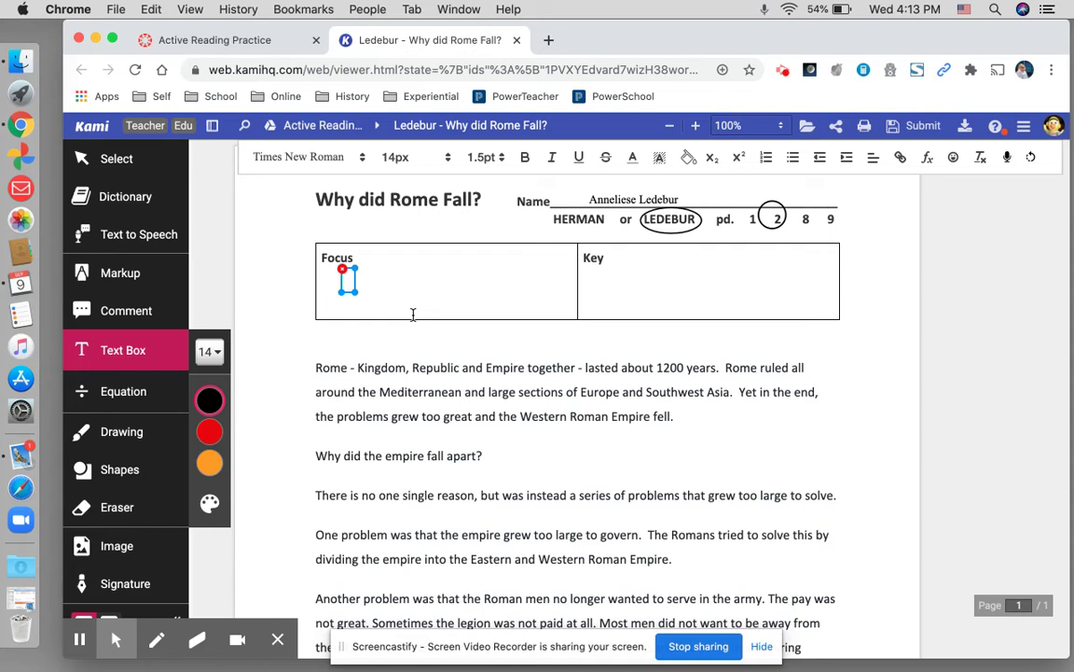
type("Why di")
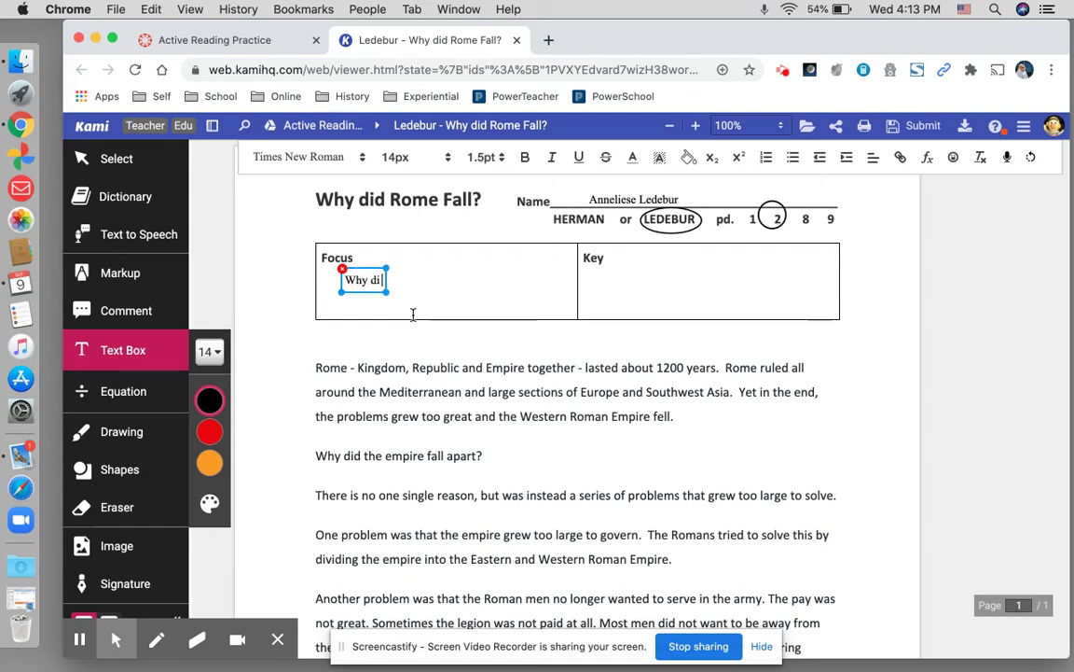
type("d Rome")
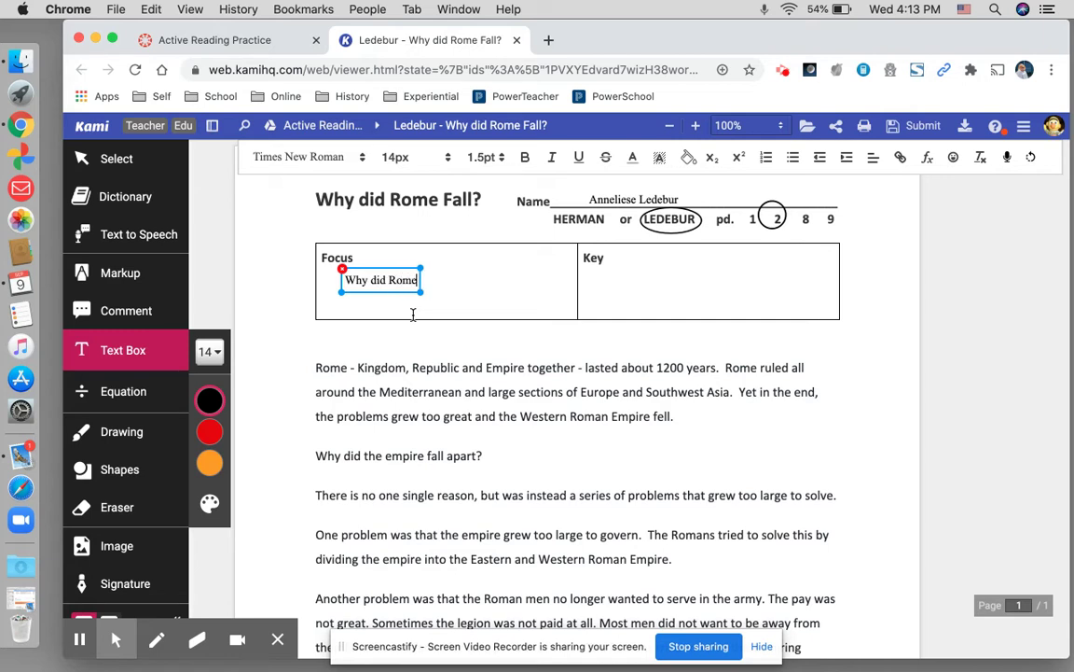
type(" fa;;?")
key("BackSpace")
key("BackSpace")
key("BackSpace")
key("BackSpace")
type("all")
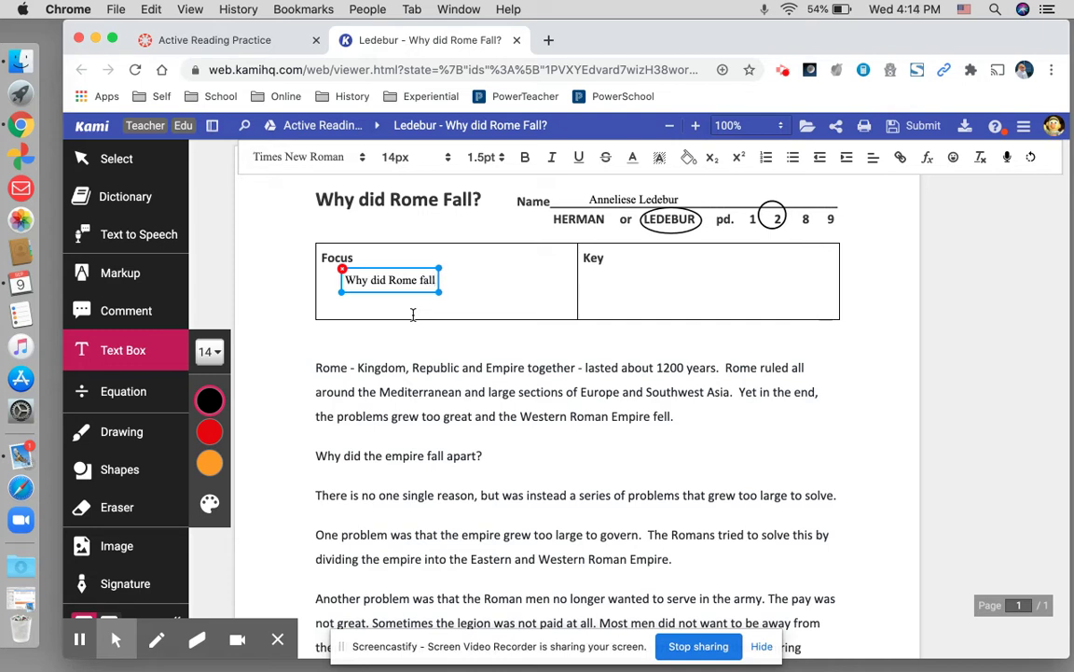
type("'")
key("BackSpace")
type("?")
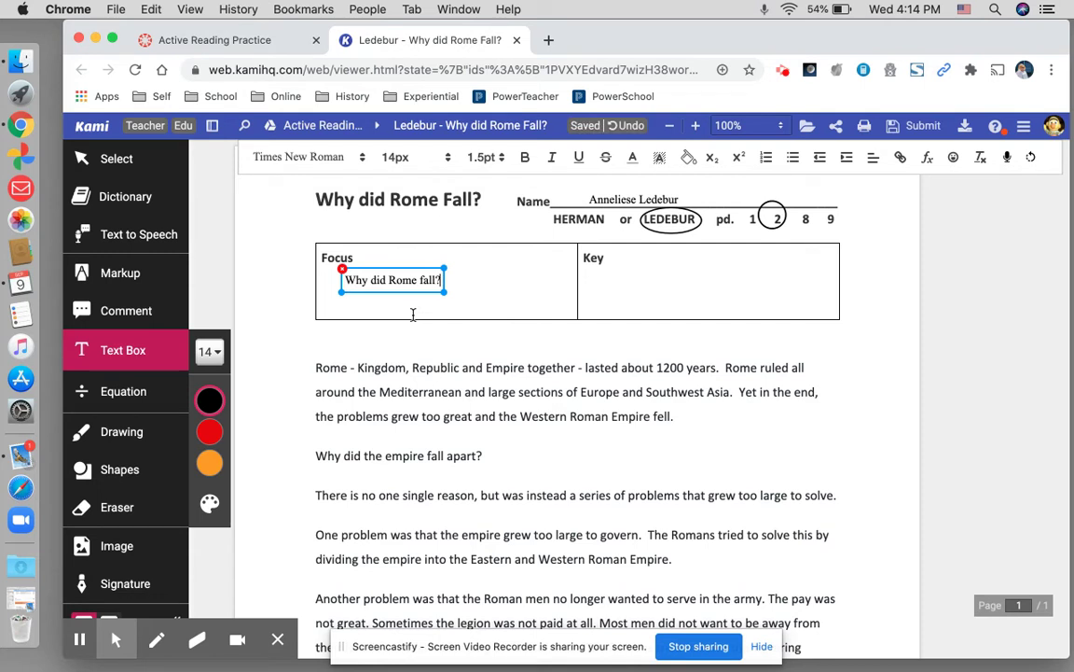
- Start the Key text box with the lines 'Underline for focus' and 'comment for connections'
left_click(632, 250)
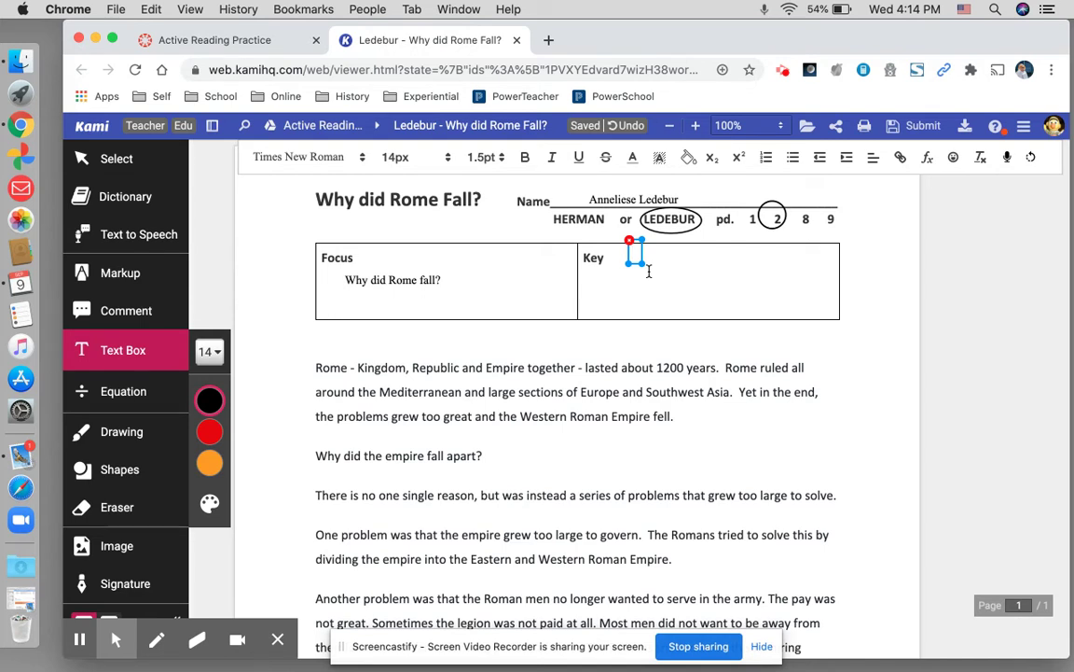
type("Underline for co")
key("BackSpace")
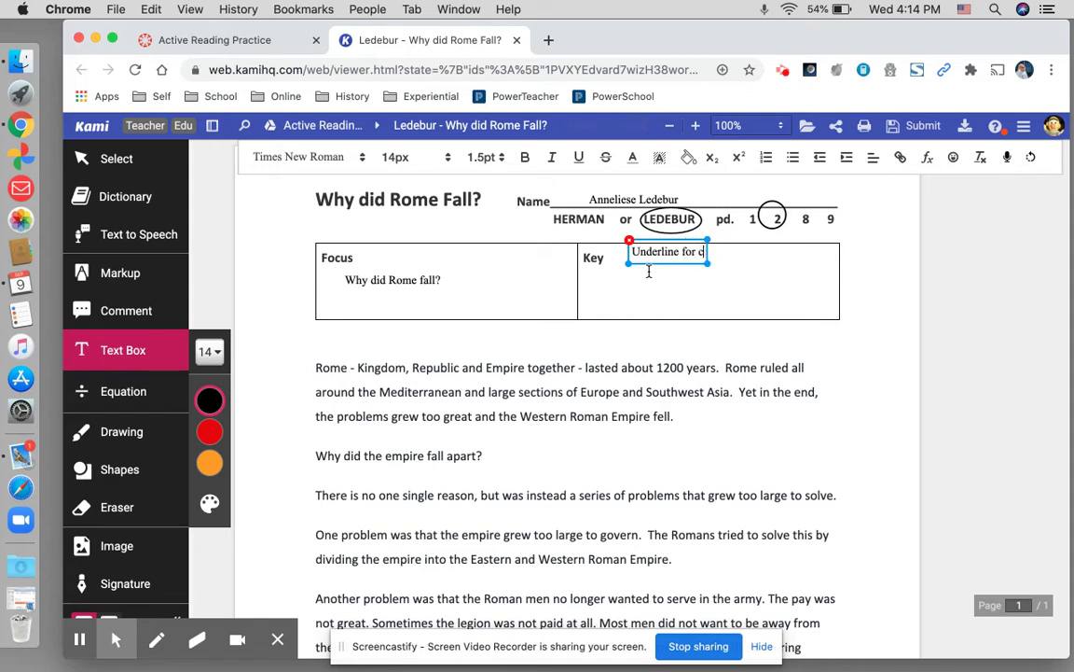
type("o")
key("BackSpace")
key("BackSpace")
type("focus")
key("Return")
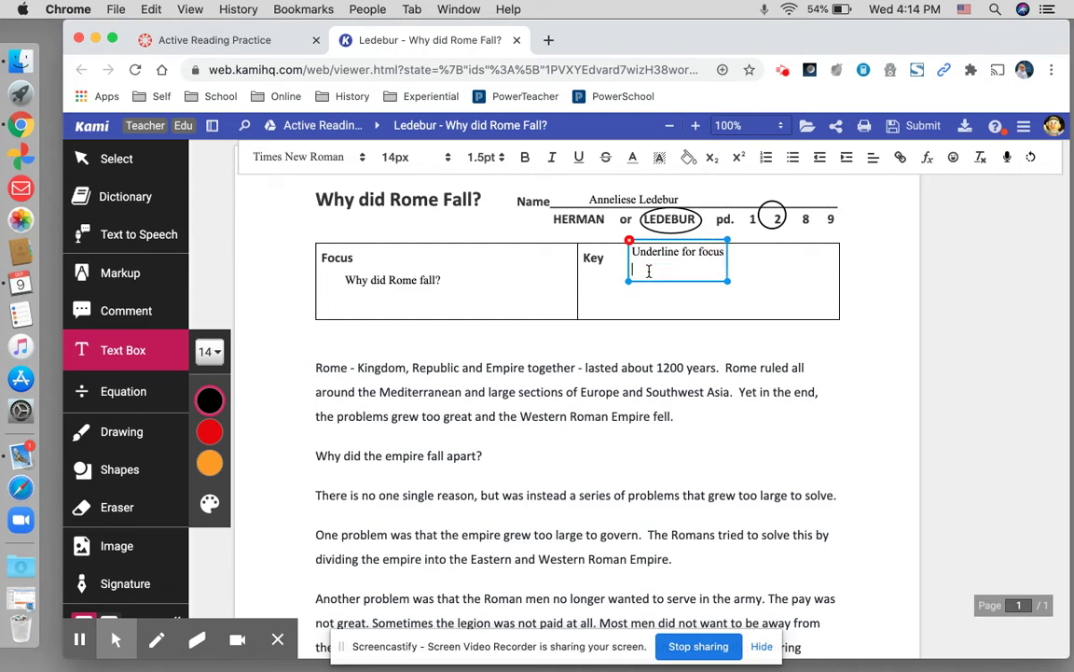
type("comment for comm")
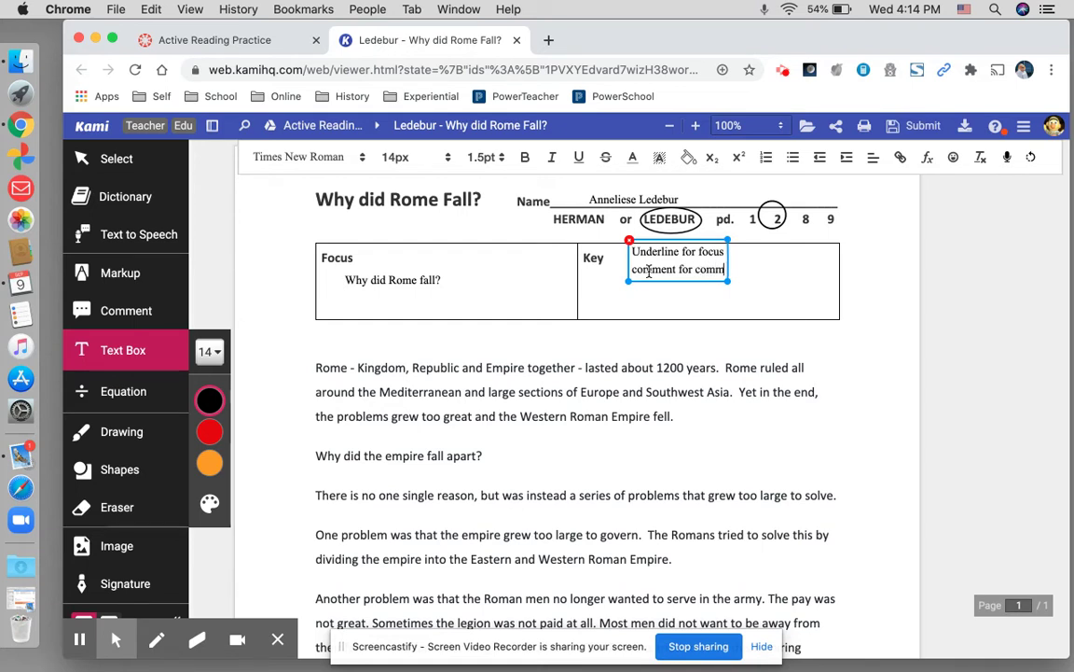
type("e")
key("BackSpace")
key("BackSpace")
key("BackSpace")
type("nnection s")
- Add the lines 'question mark for questions' and 'images for pictures', correcting typos
key("Return")
key("BackSpace")
key("BackSpace")
key("BackSpace")
type("s")
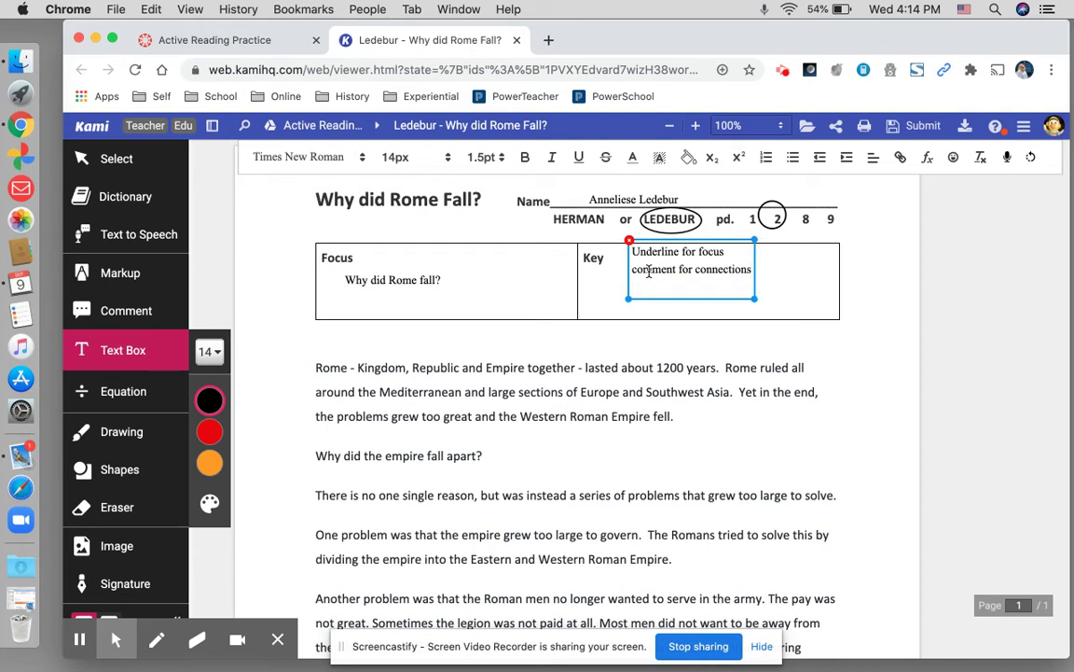
key("BackSpace")
type("question mar k for questions")
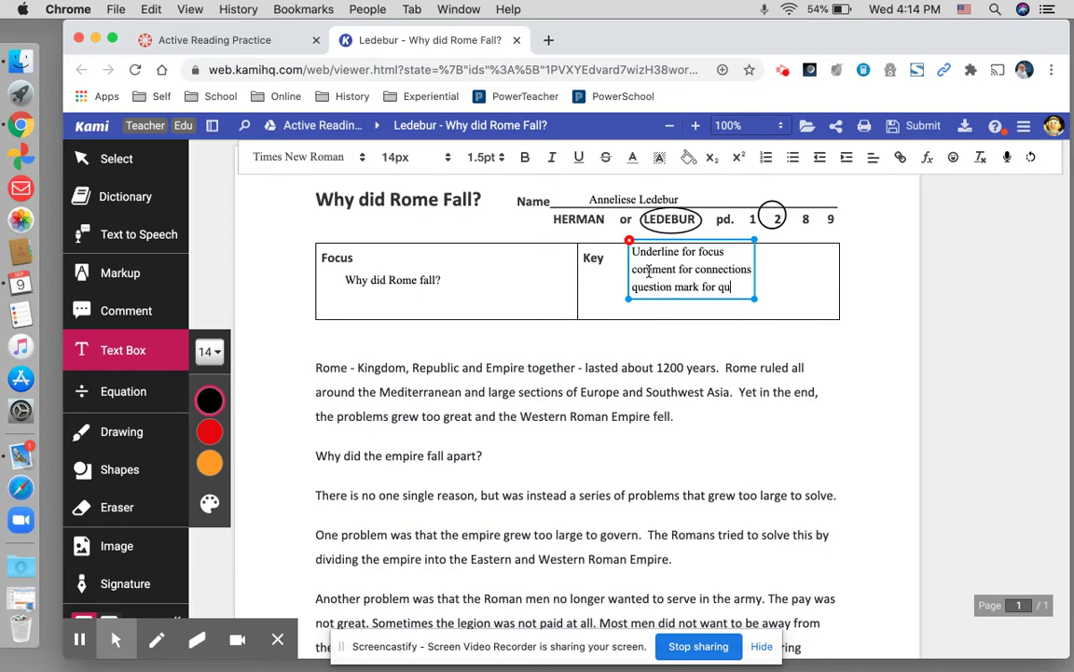
key("Return")
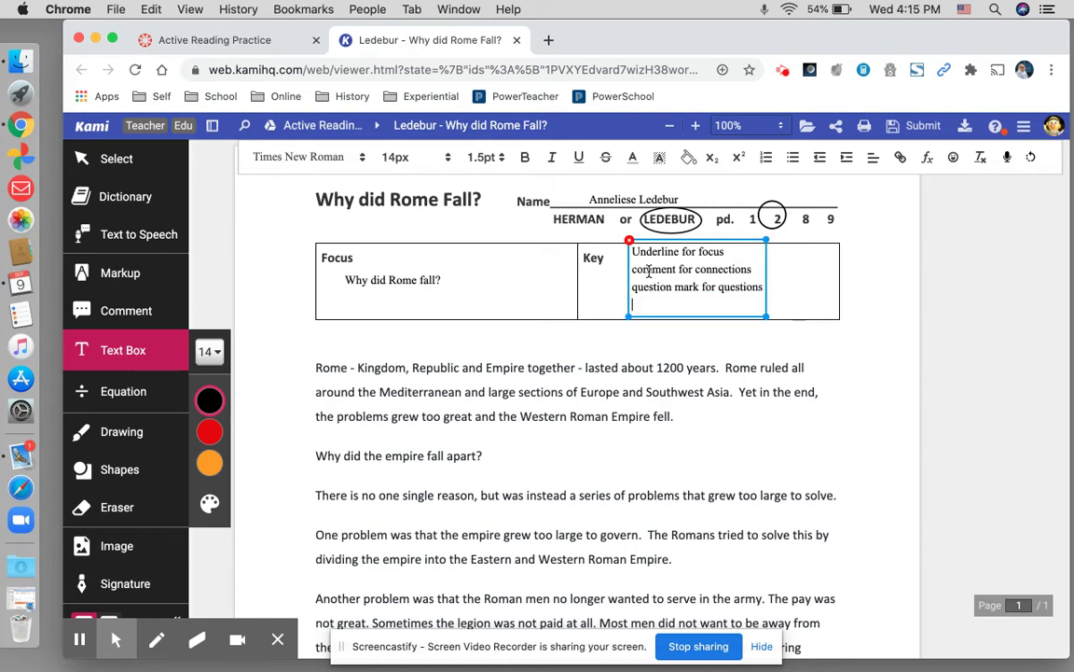
type("images for pc")
key("BackSpace")
type("ic")
left_click(649, 270)
type("rture")
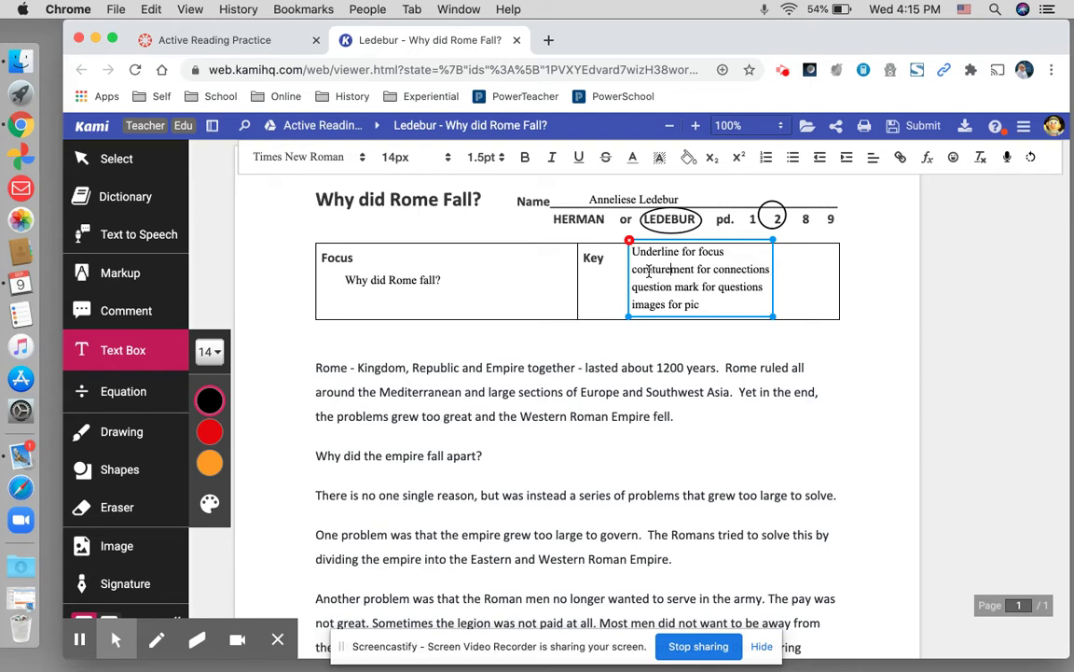
key("BackSpace")
key("BackSpace")
key("BackSpace")
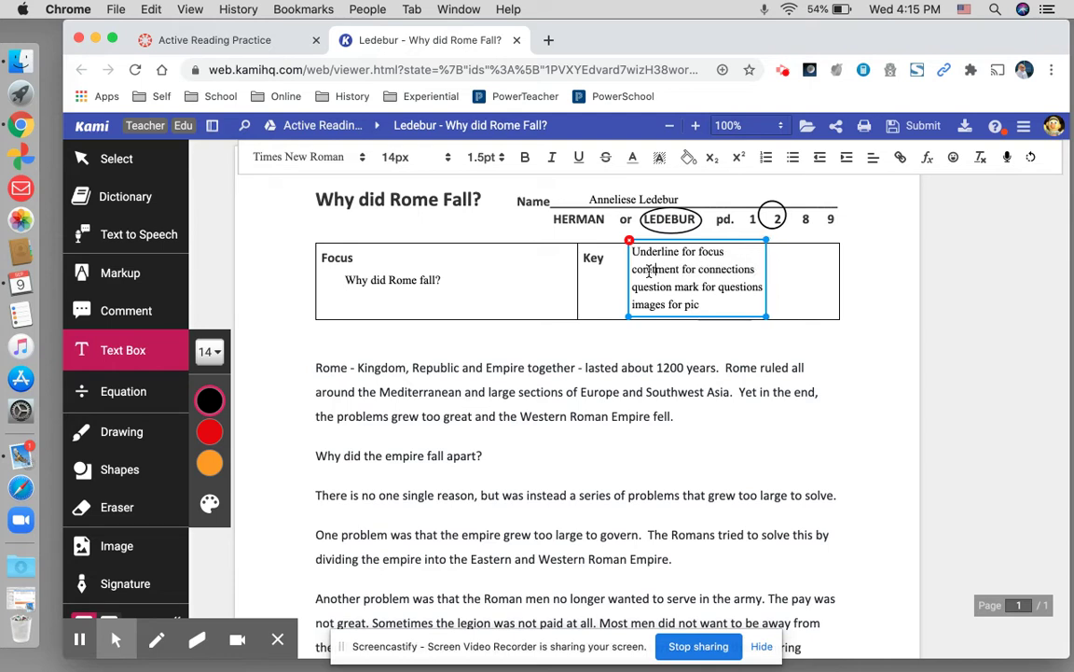
key("BackSpace")
key("BackSpace")
type("m")
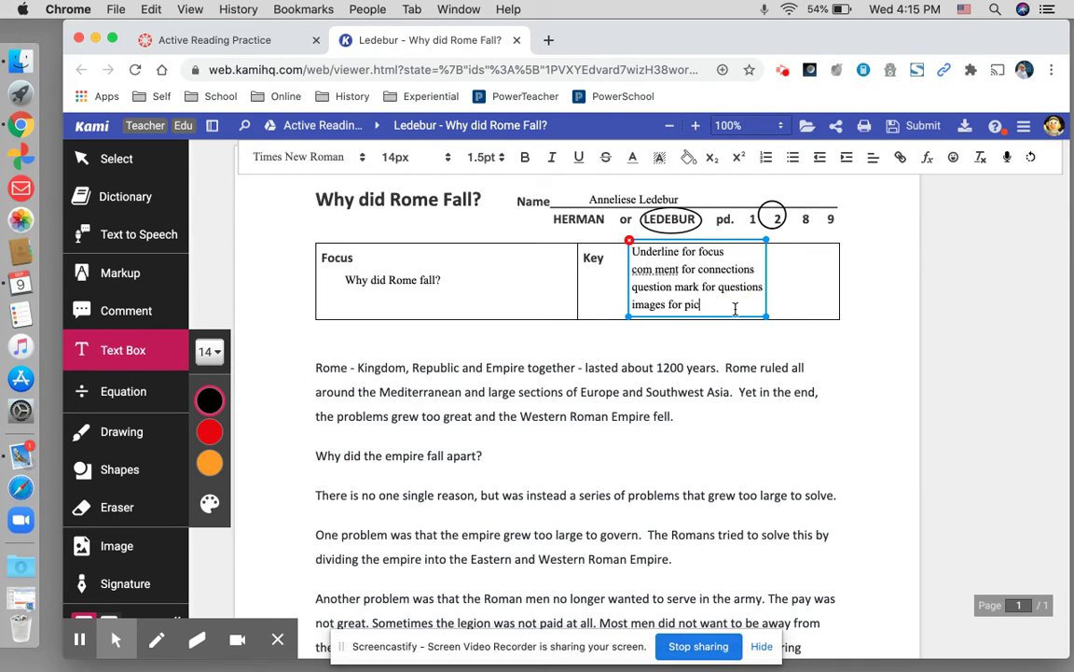
type(" picture")
key("BackSpace")
key("BackSpace")
key("BackSpace")
key("BackSpace")
key("BackSpace")
type("tures")
- Remove the stray space inside the word 'comment' in the Key box
left_click(657, 271)
key("BackSpace")
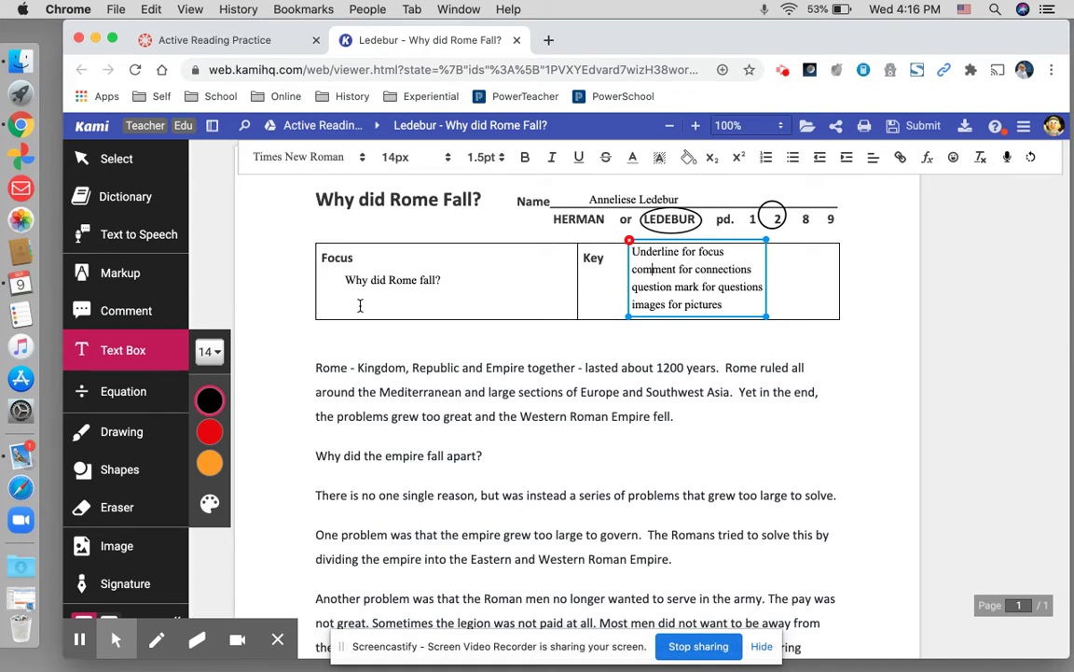
- Select the Markup Underline tool and set its colour to red
left_click(111, 279)
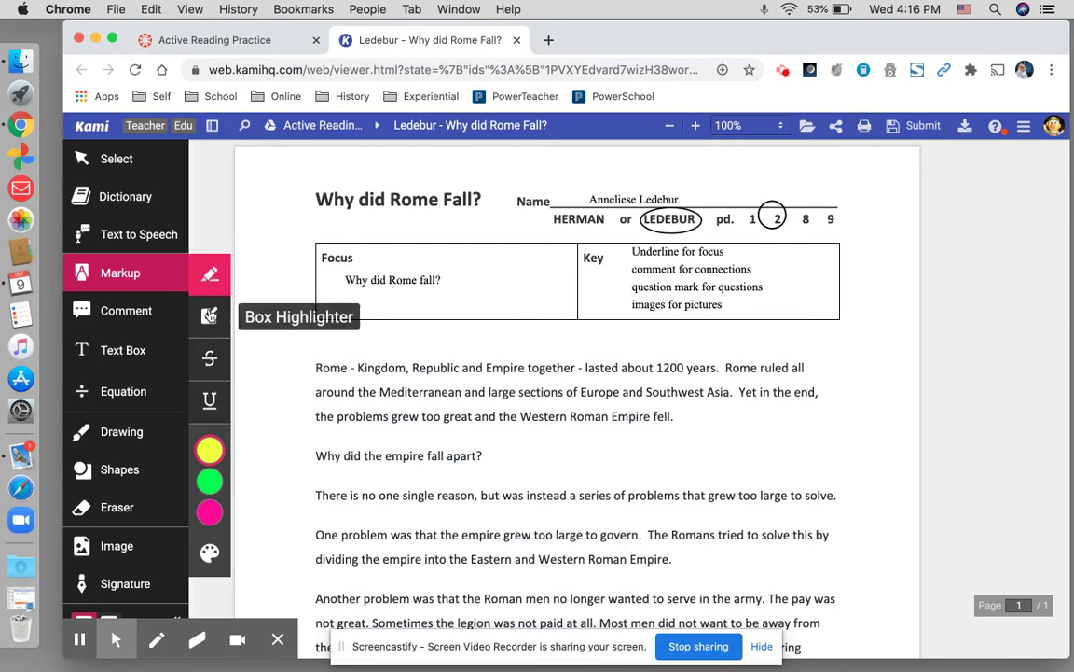
left_click(216, 410)
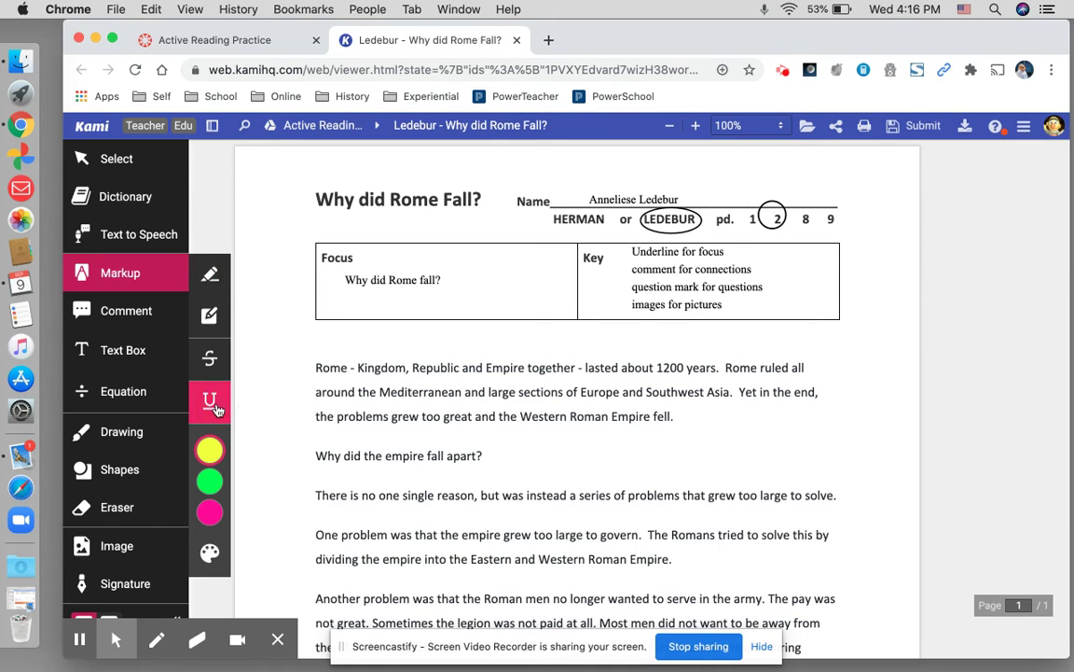
mouse_move(210, 451)
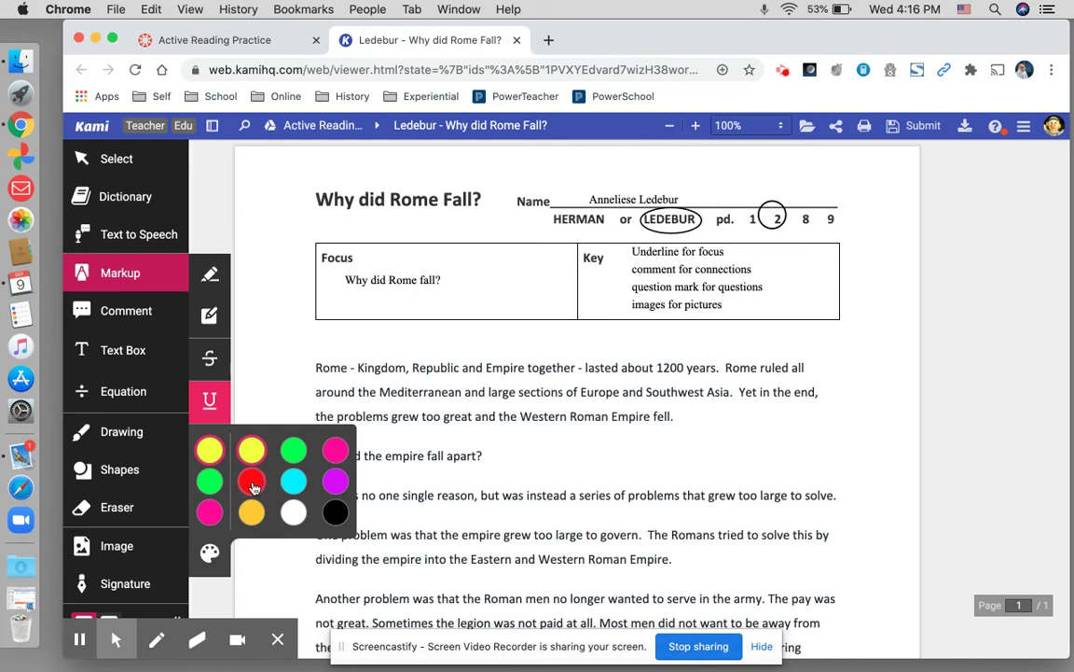
left_click(252, 481)
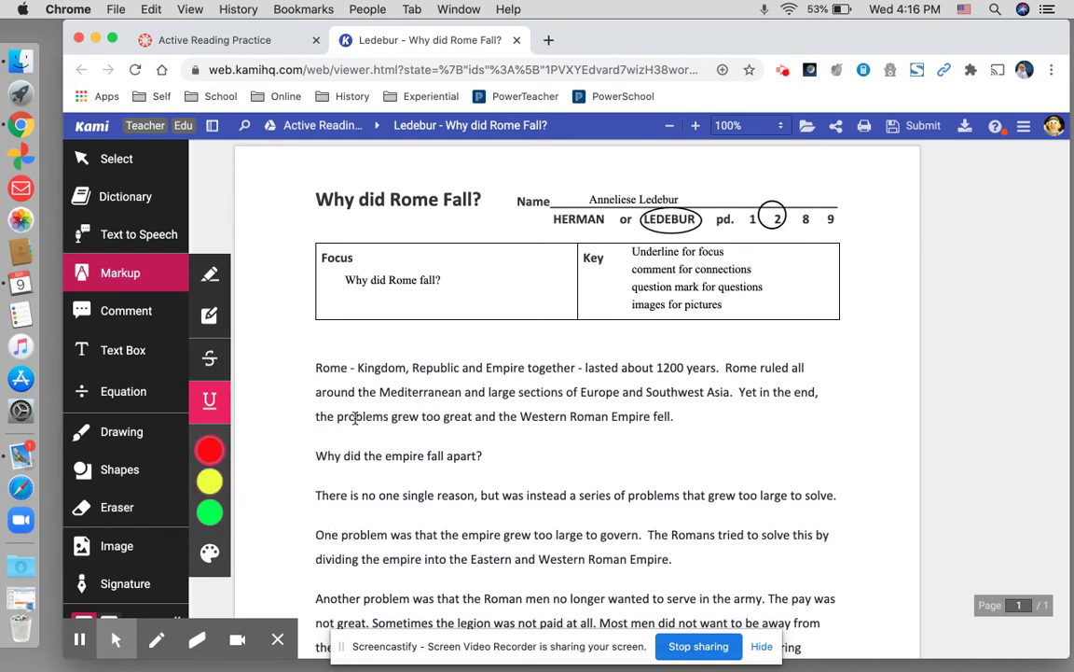
- Underline 'the problems grew too great', the growing problems phrase, and 'the empire grew too large to govern'
left_click(313, 418)
left_click_drag(313, 418, 473, 419)
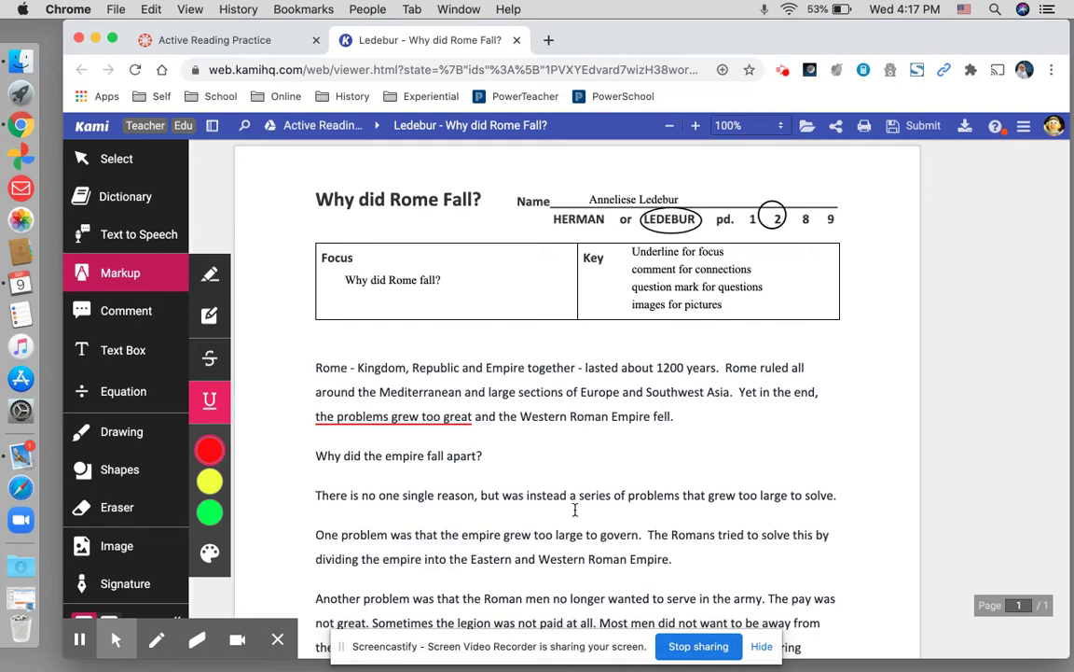
left_click_drag(575, 497, 834, 507)
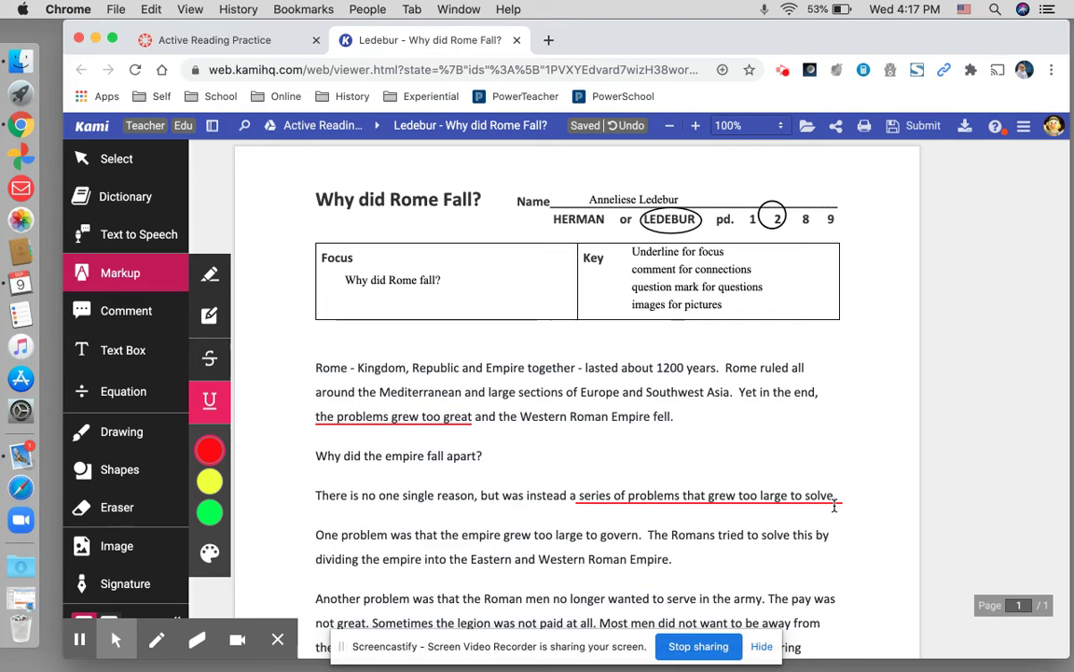
scroll(835, 505, "down", 2)
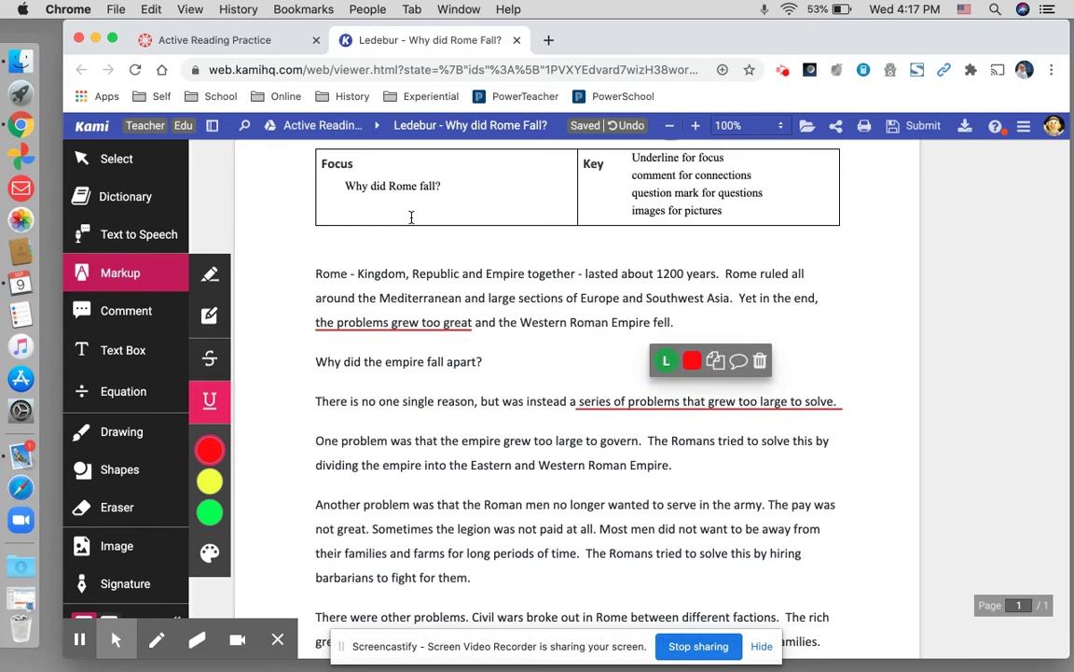
scroll(411, 217, "down", 3)
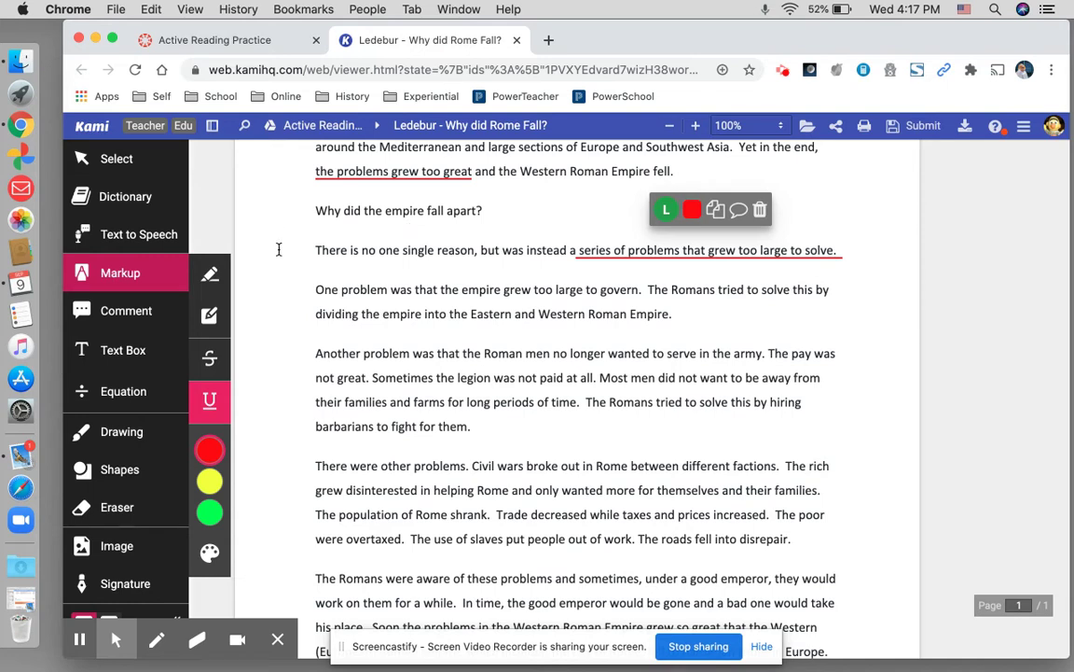
scroll(306, 311, "up", 5)
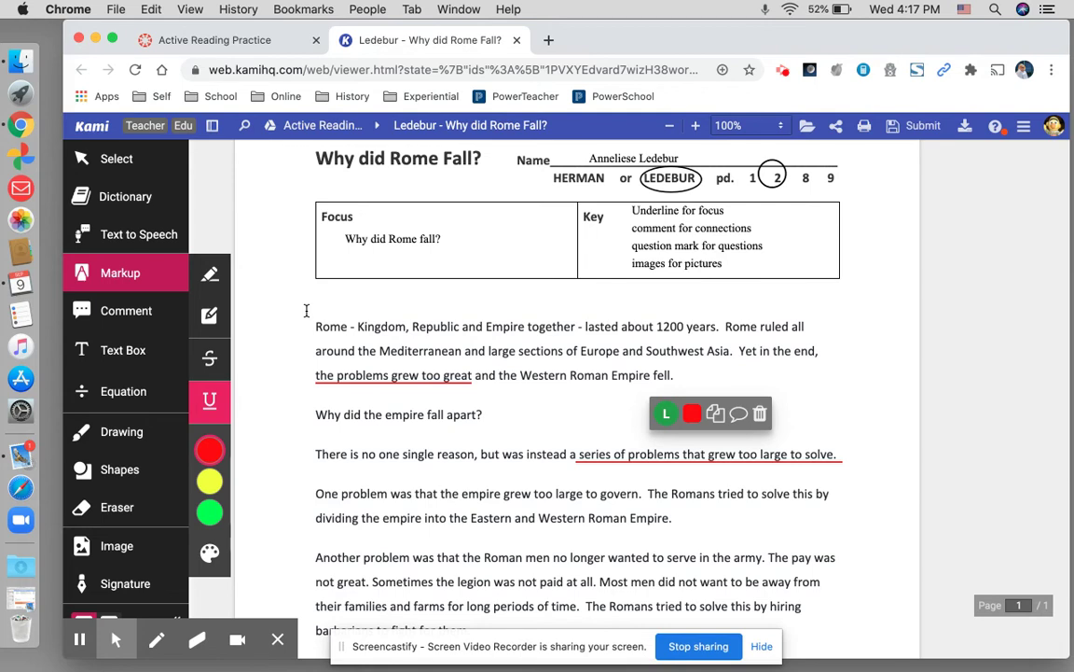
scroll(306, 310, "down", 5)
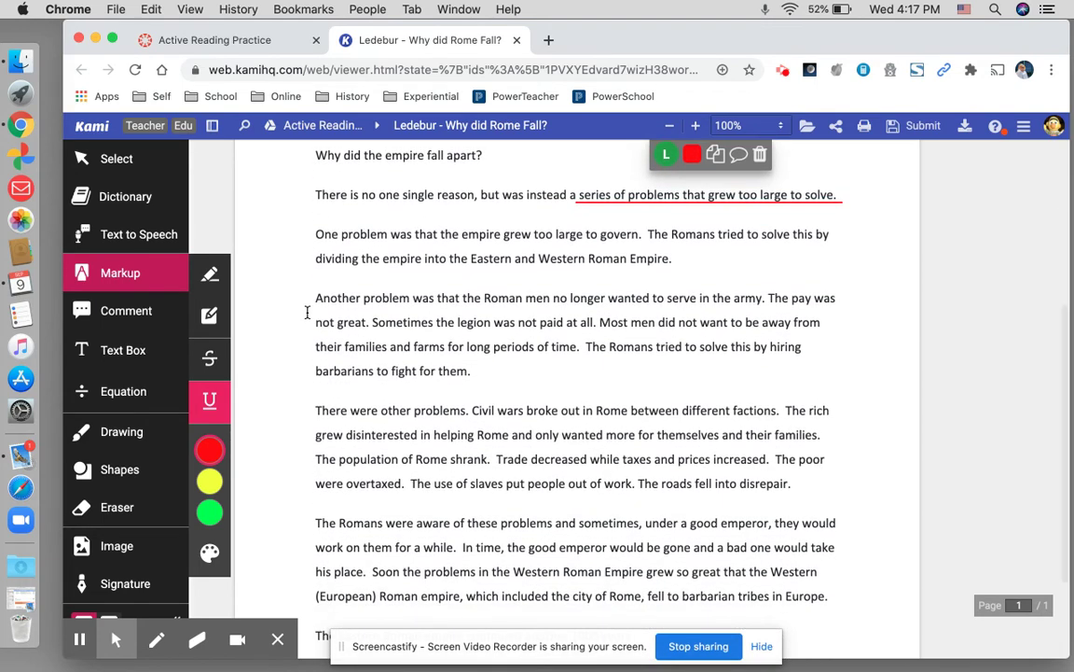
scroll(307, 311, "down", 1)
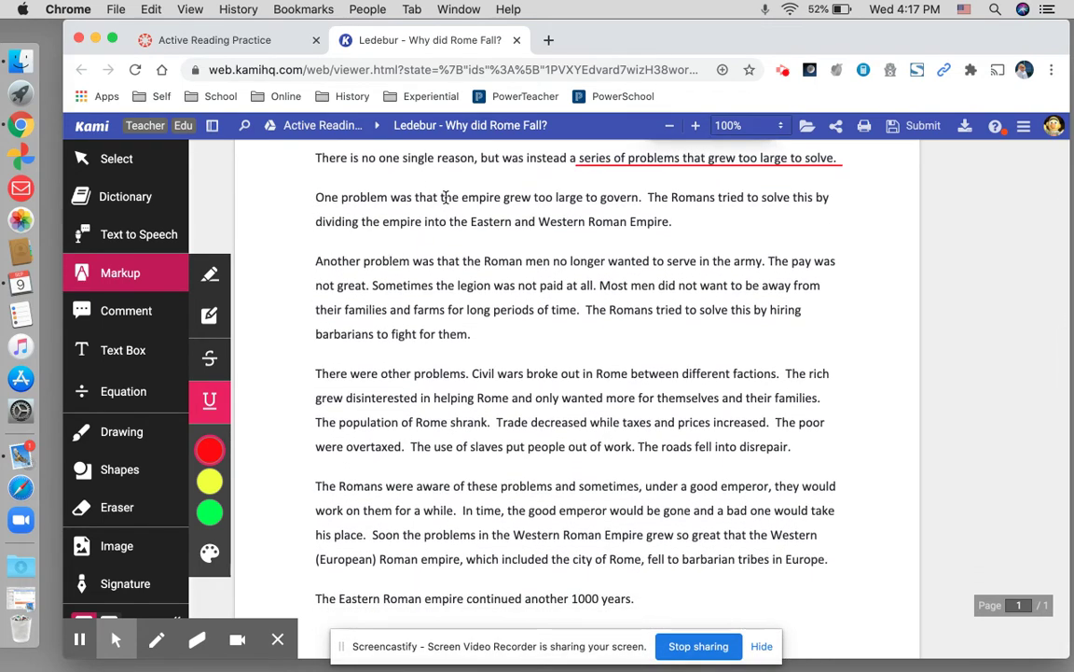
left_click_drag(437, 194, 642, 198)
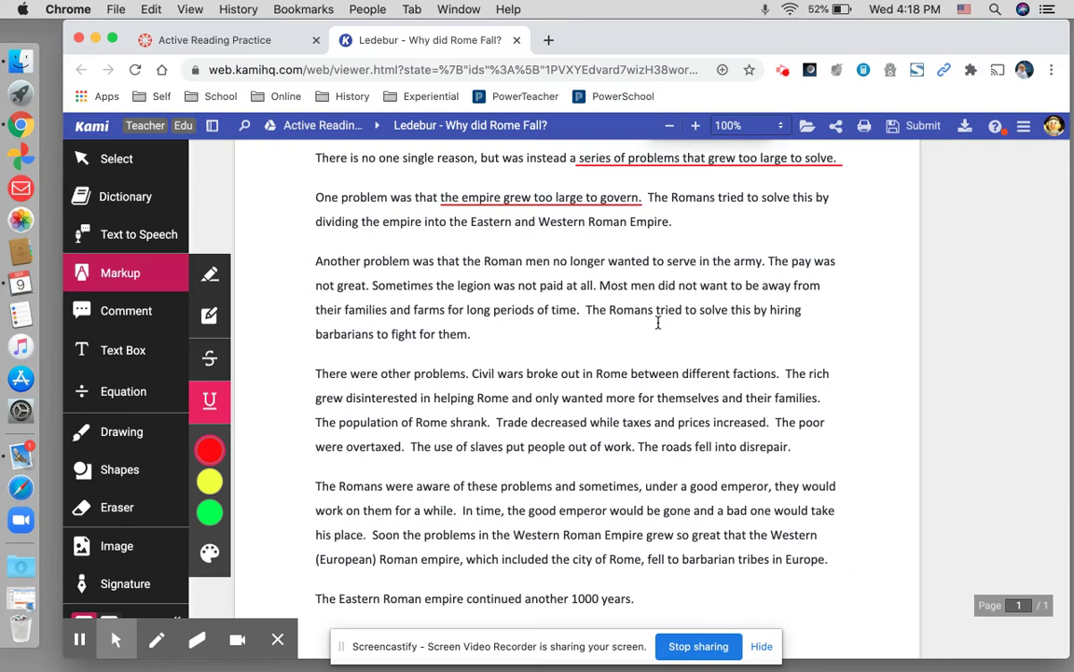
scroll(657, 322, "up", 1)
scroll(658, 322, "up", 5)
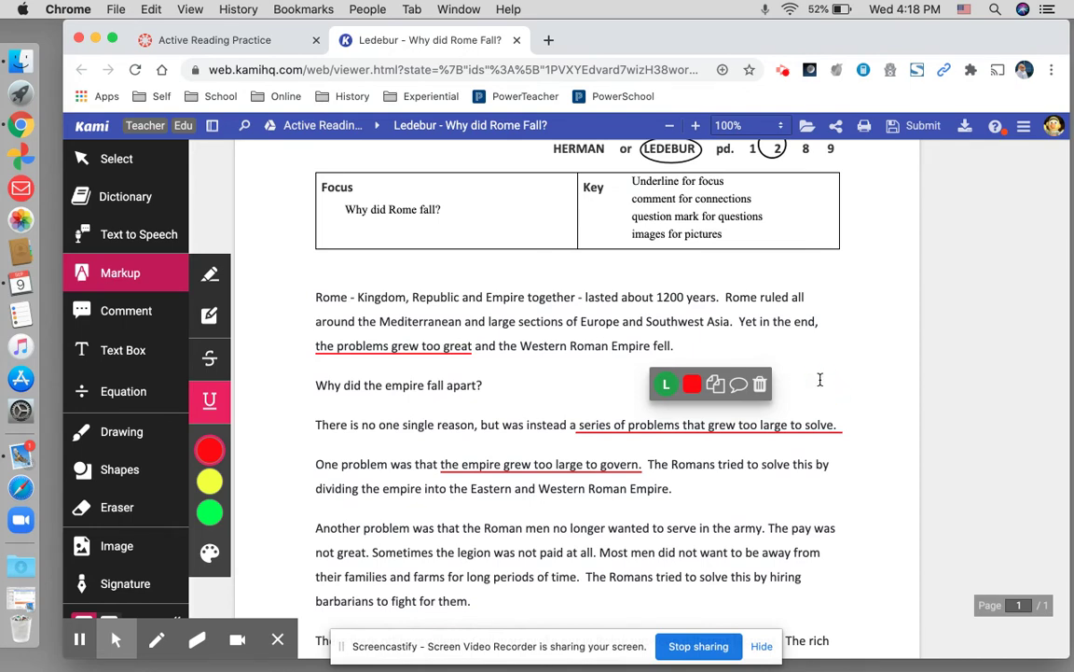
- Underline 'Roman men no longer wanted to serve in the army' and 'Civil wars broke out' in red
scroll(820, 380, "down", 5)
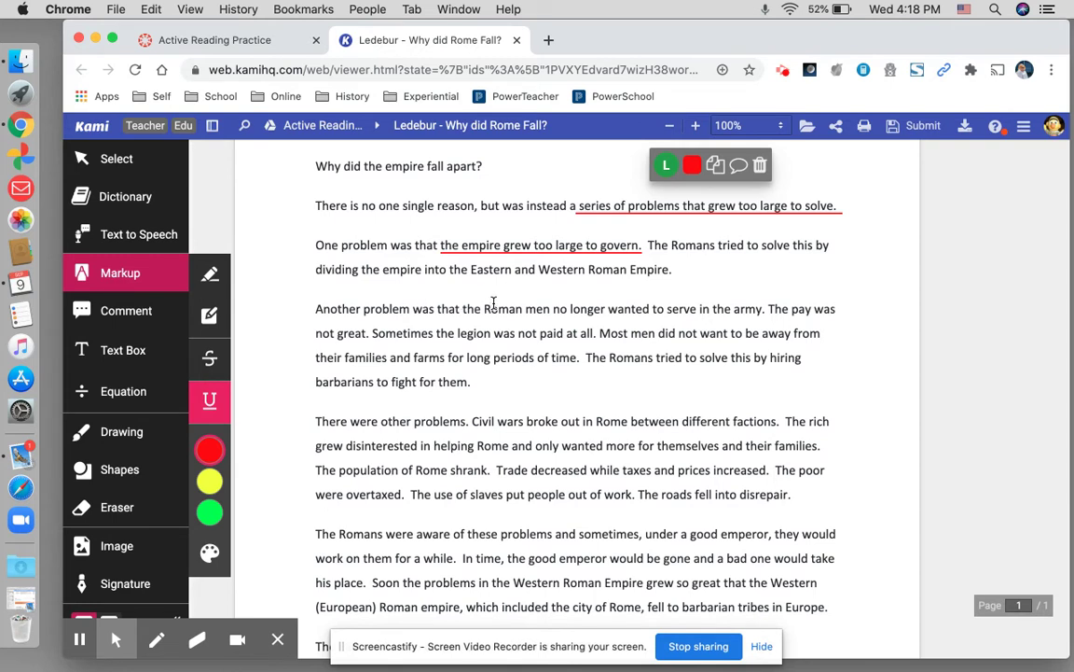
left_click_drag(438, 276, 746, 312)
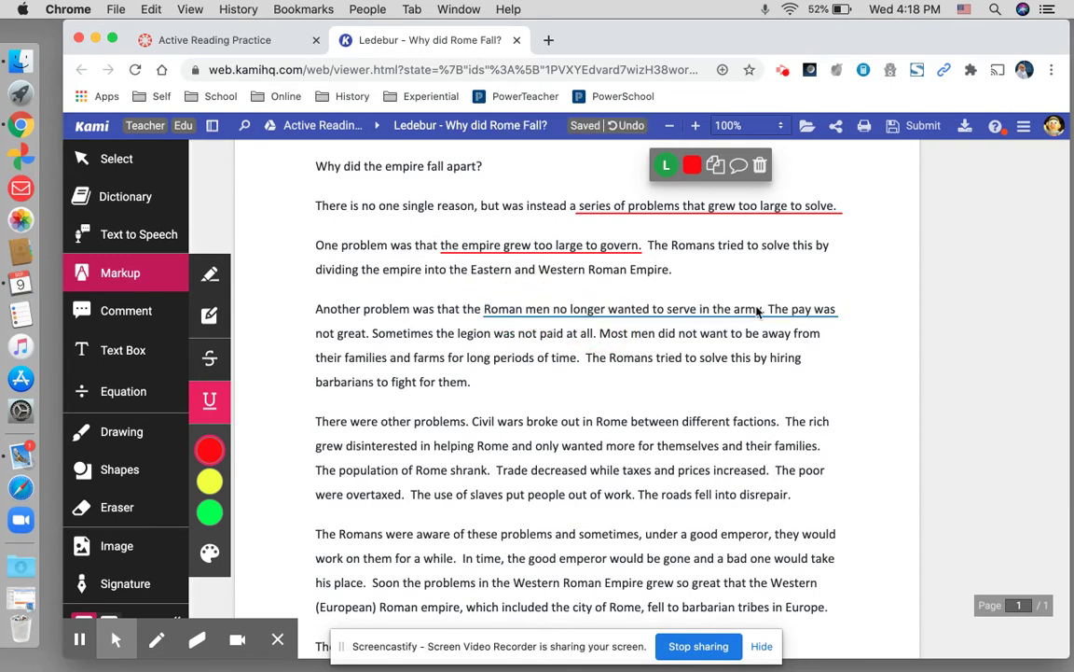
left_click(734, 421)
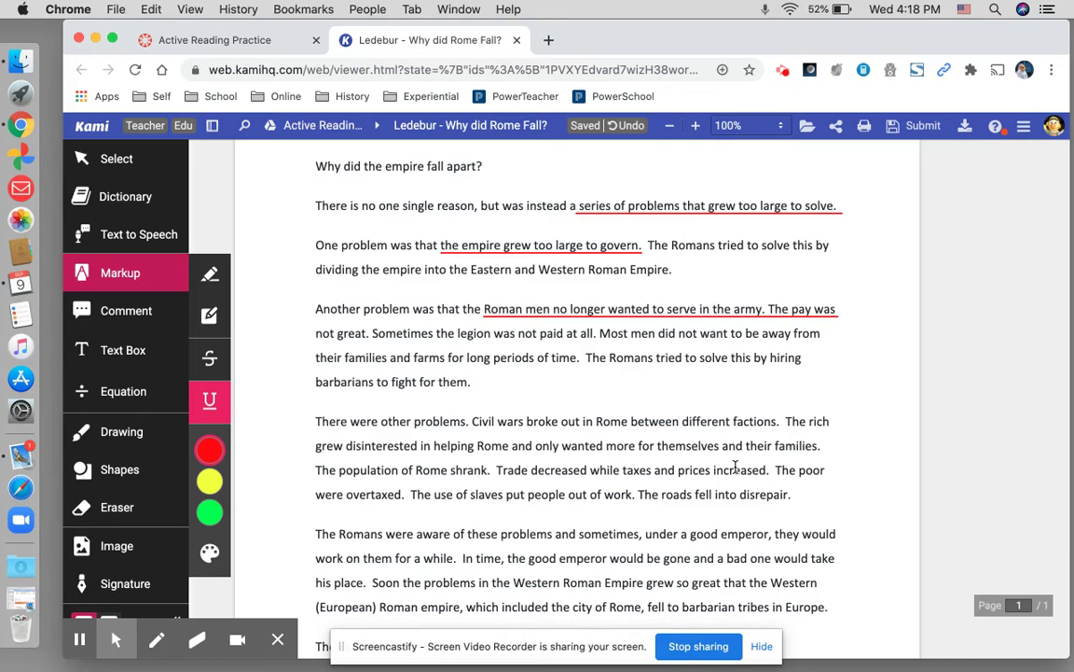
scroll(735, 466, "down", 3)
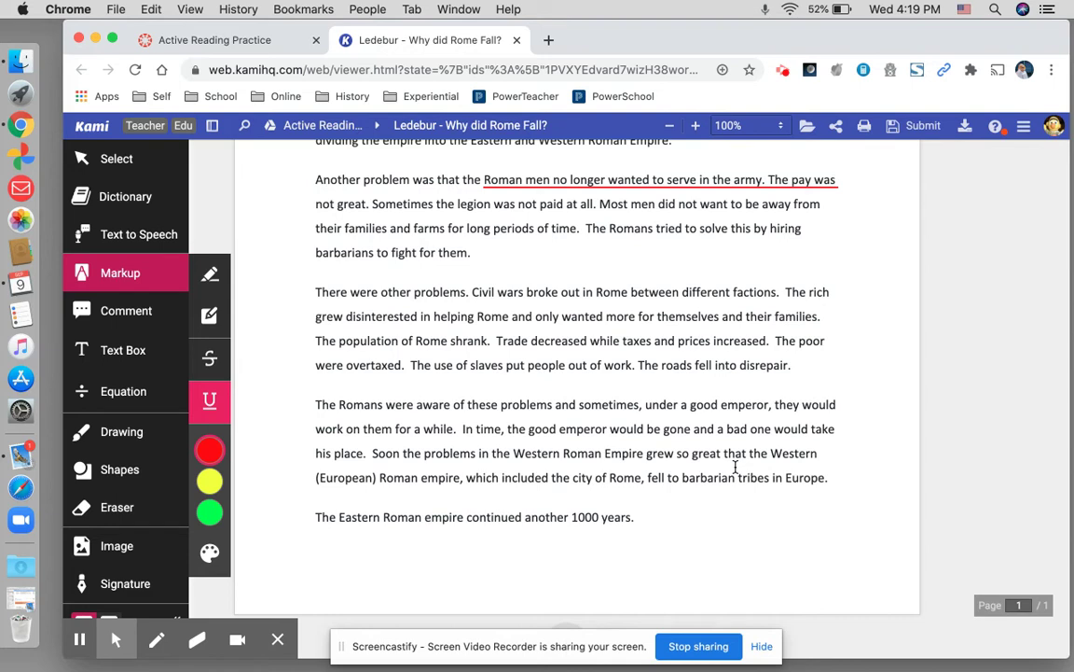
scroll(735, 466, "up", 5)
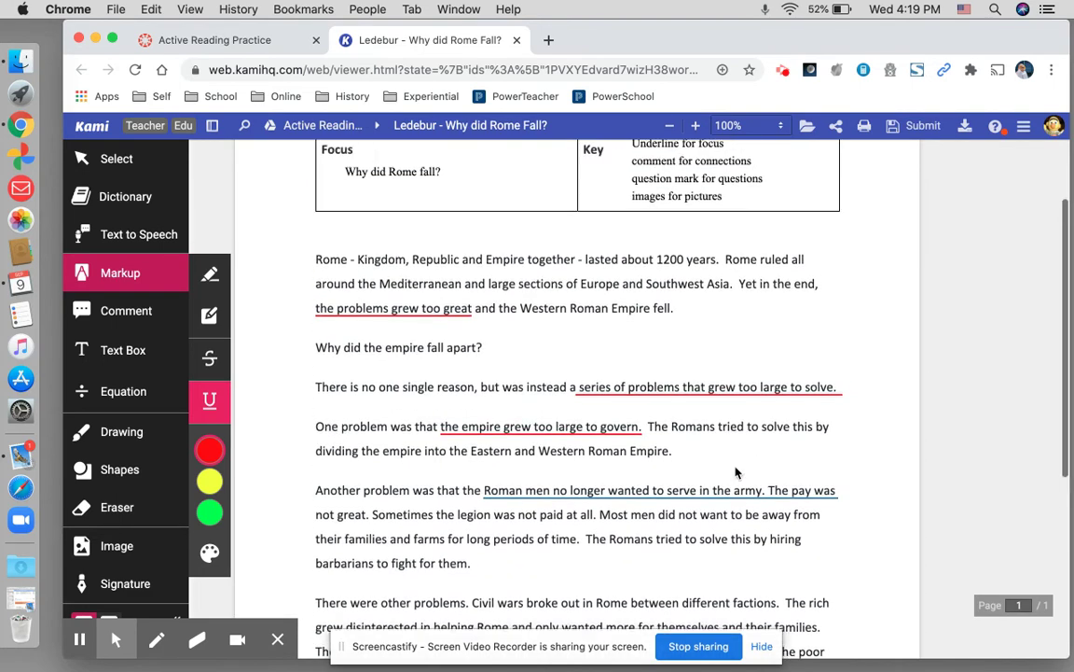
scroll(735, 466, "down", 4)
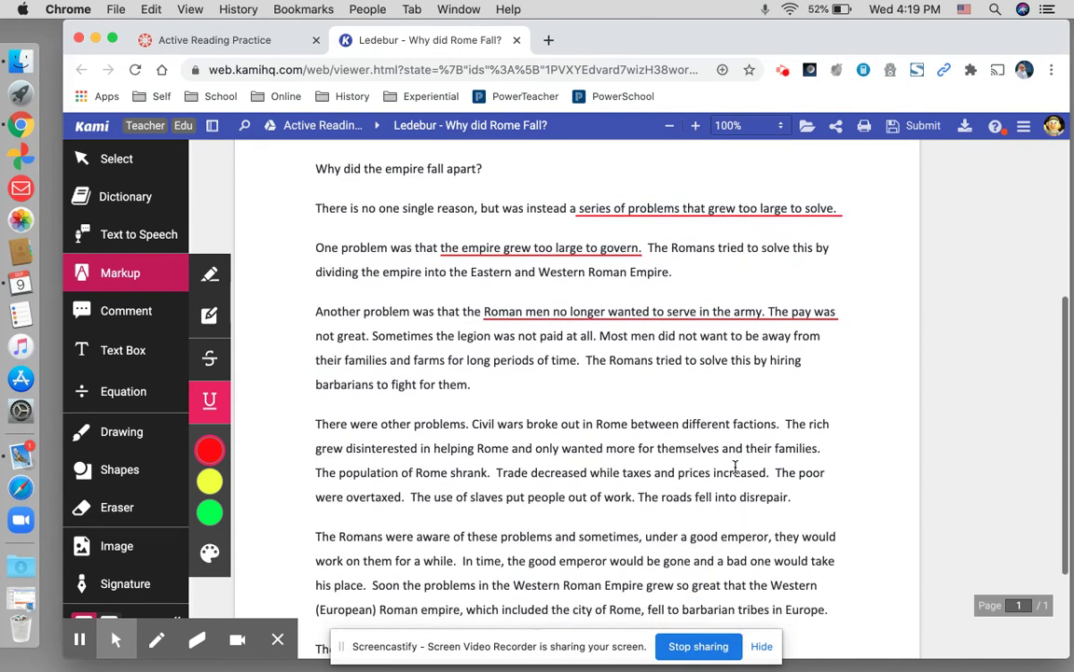
left_click_drag(473, 369, 578, 368)
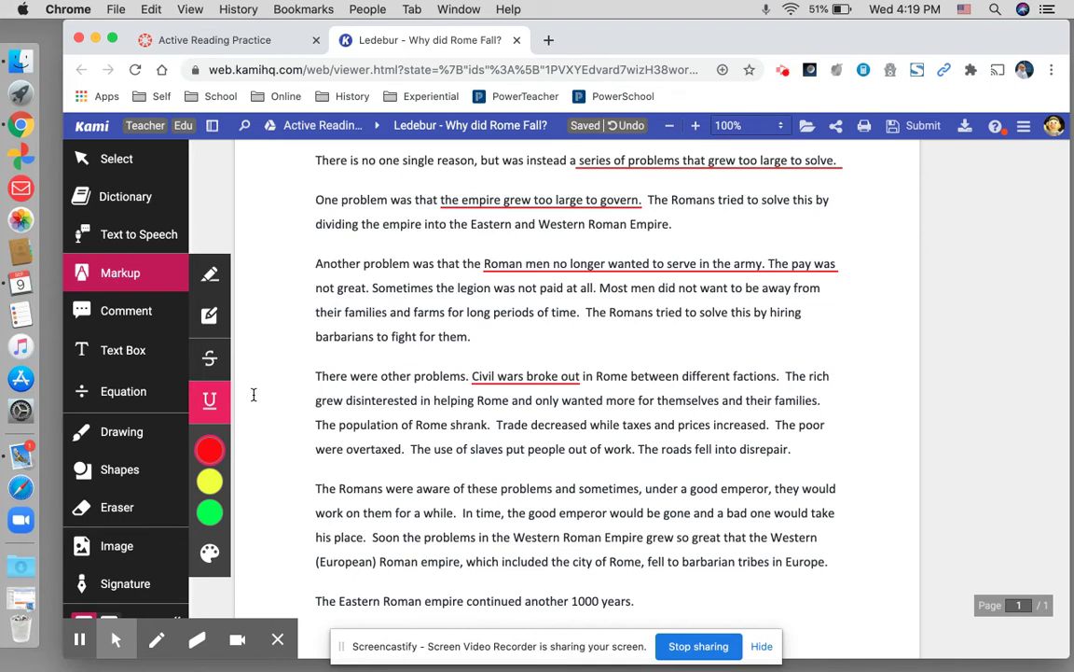
- Place a cyan Text Comment pin beside the 'Civil wars broke out' sentence
left_click(122, 323)
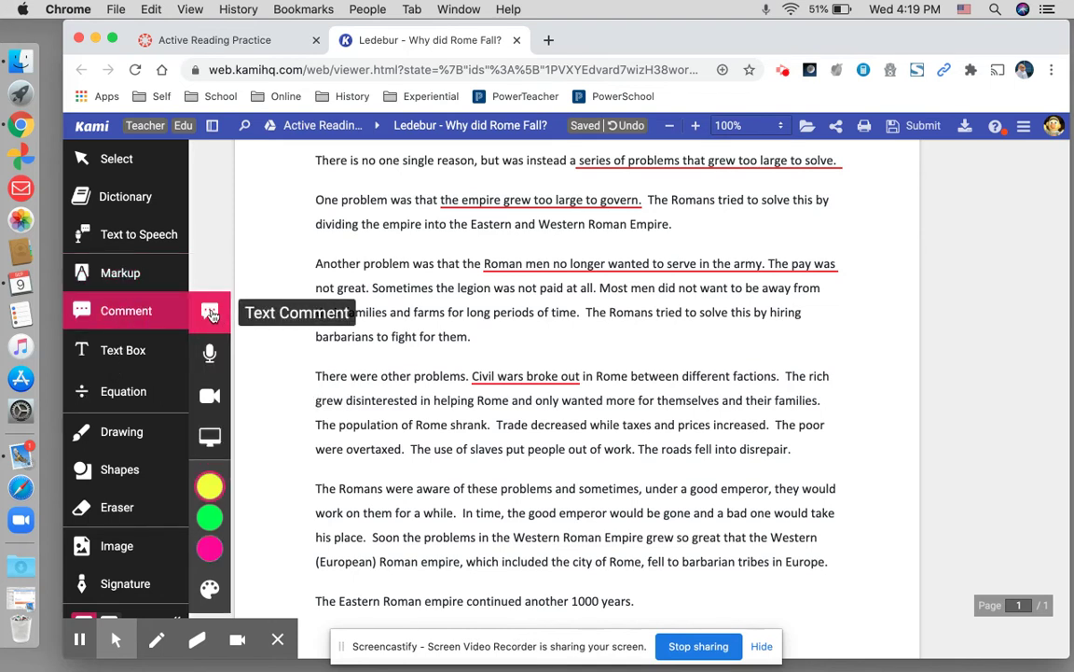
mouse_move(210, 513)
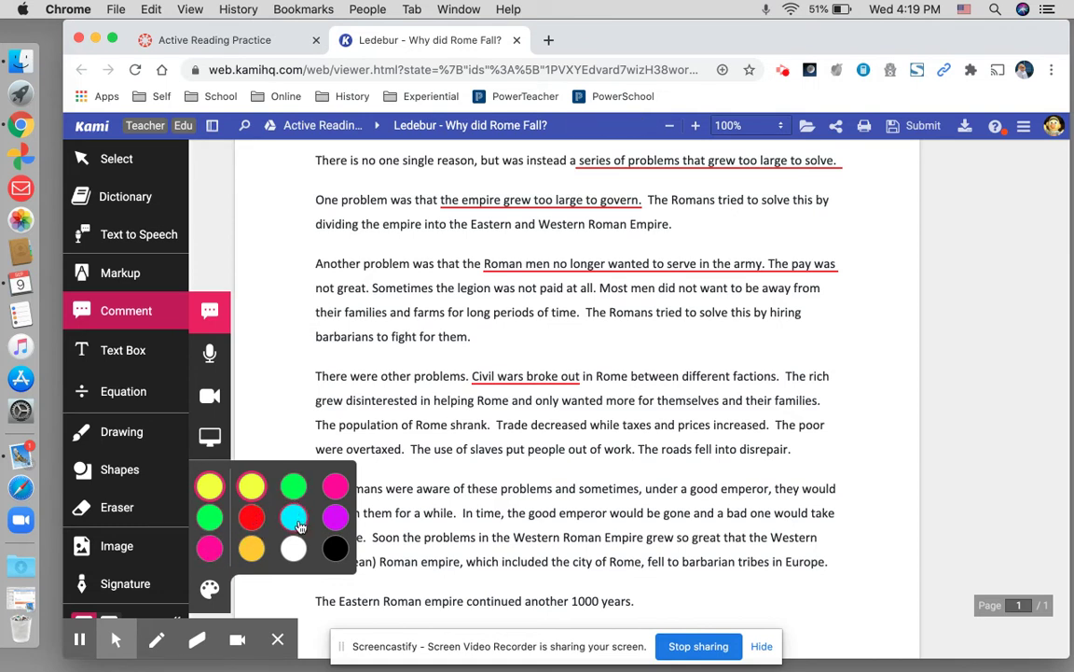
left_click(295, 519)
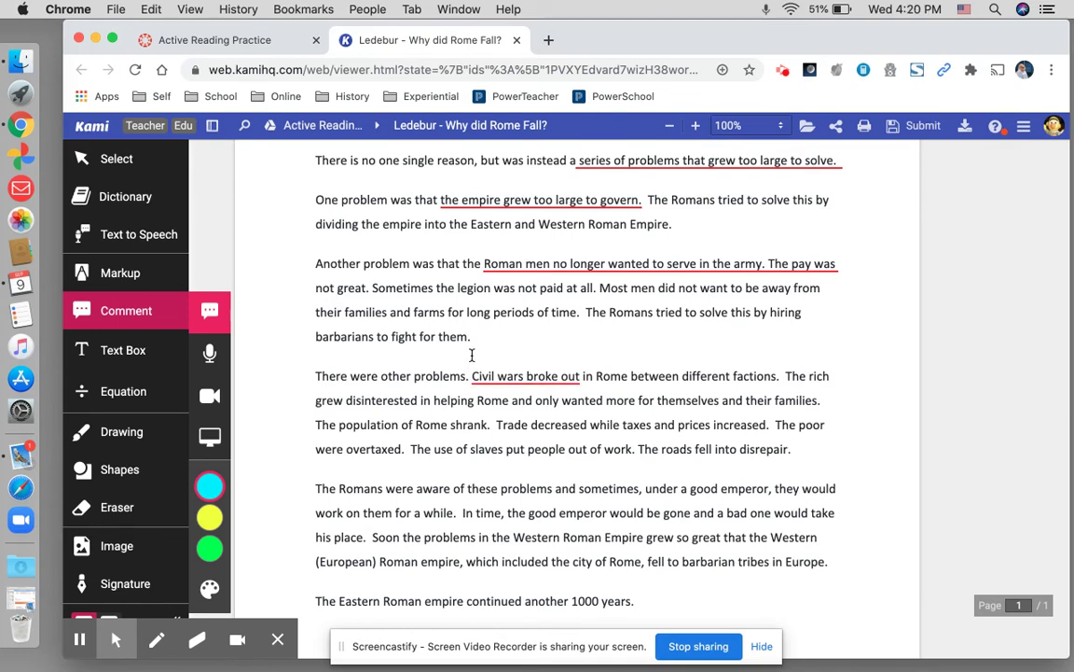
left_click(471, 353)
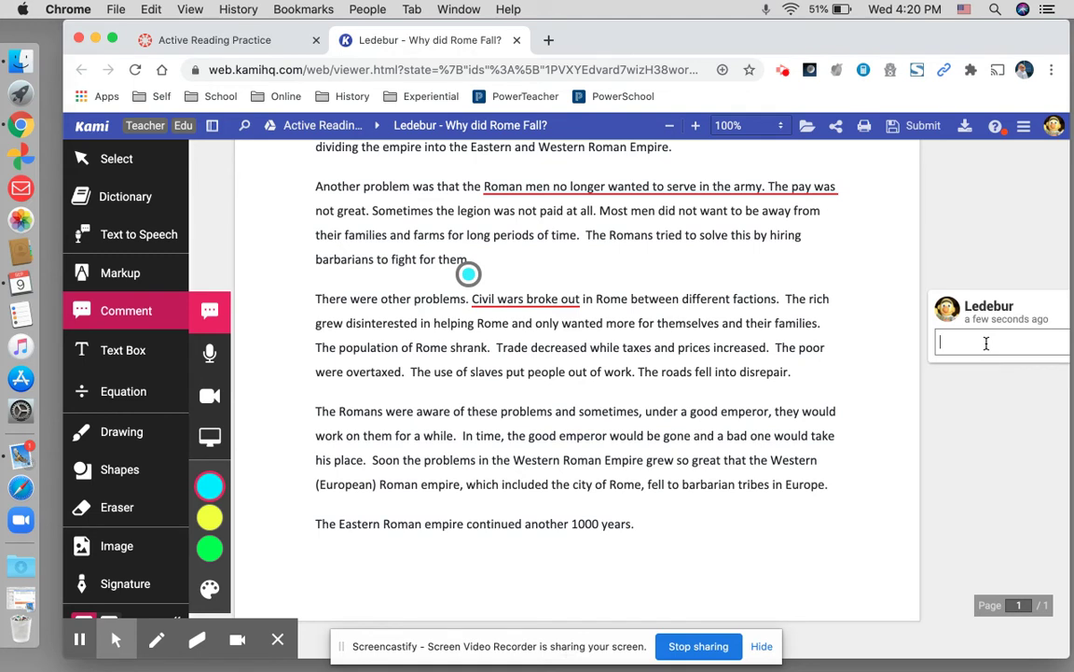
- Write a note about a Civil War between the north and south that no one really won
type("I knew about a Civil War, it was be")
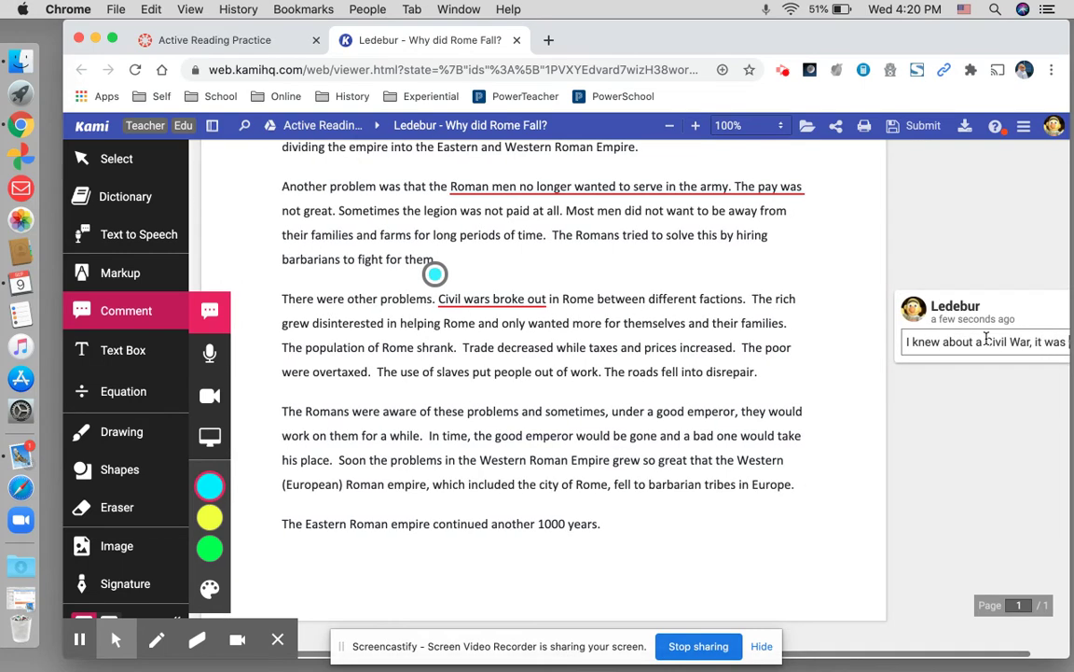
type("twee")
key("BackSpace")
key("BackSpace")
key("BackSpace")
type("eenb")
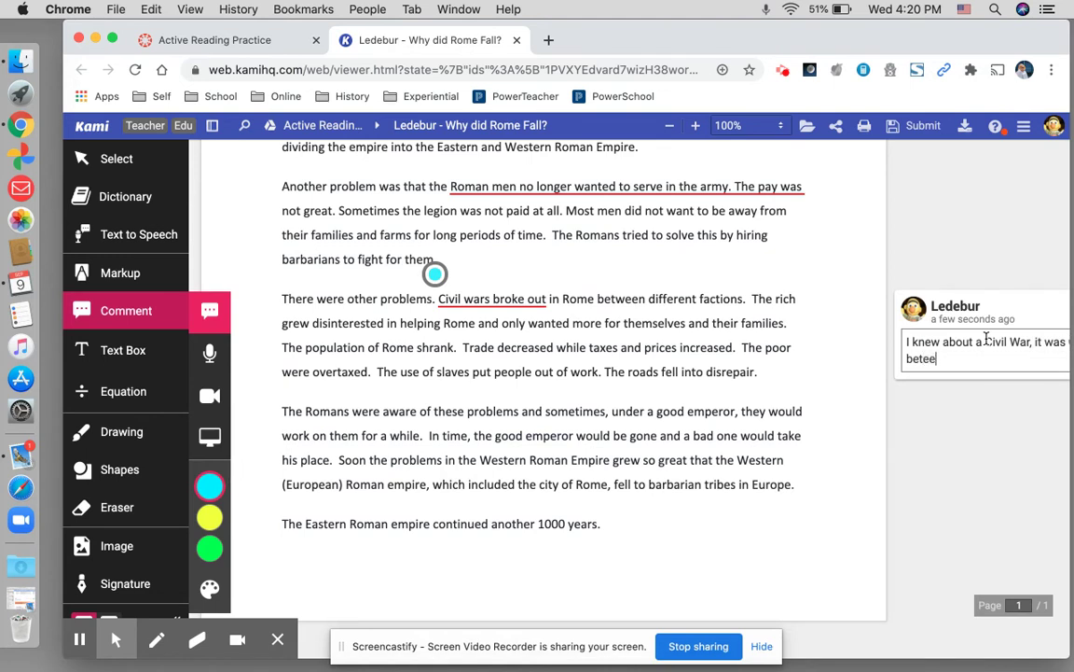
key("BackSpace")
key("BackSpace")
type("the north and south.  N")
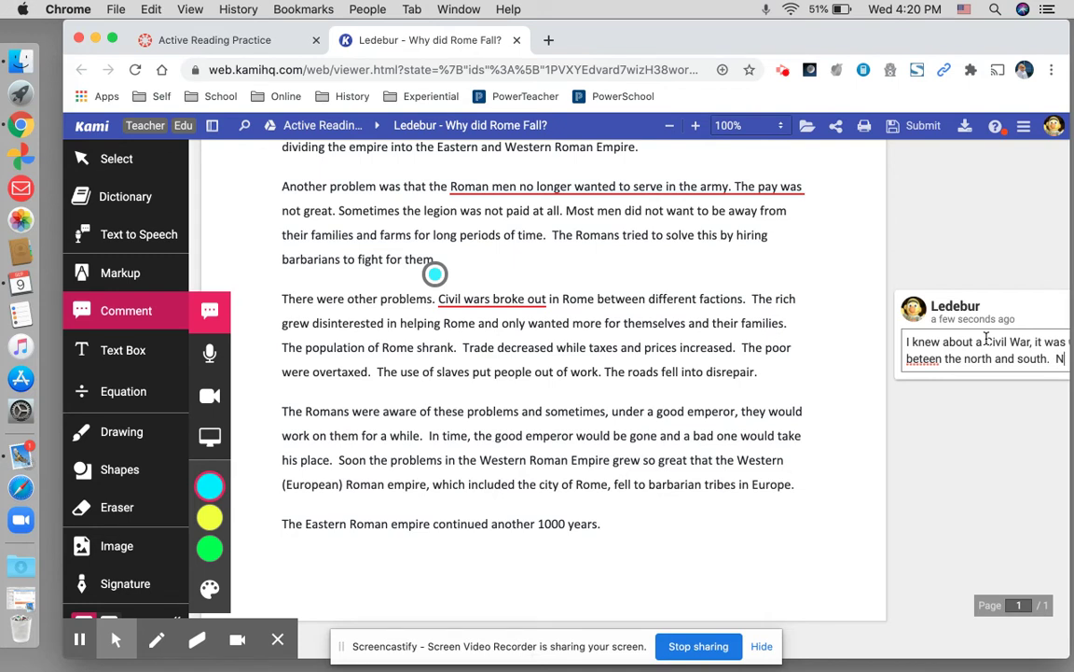
key("Return")
type("No o")
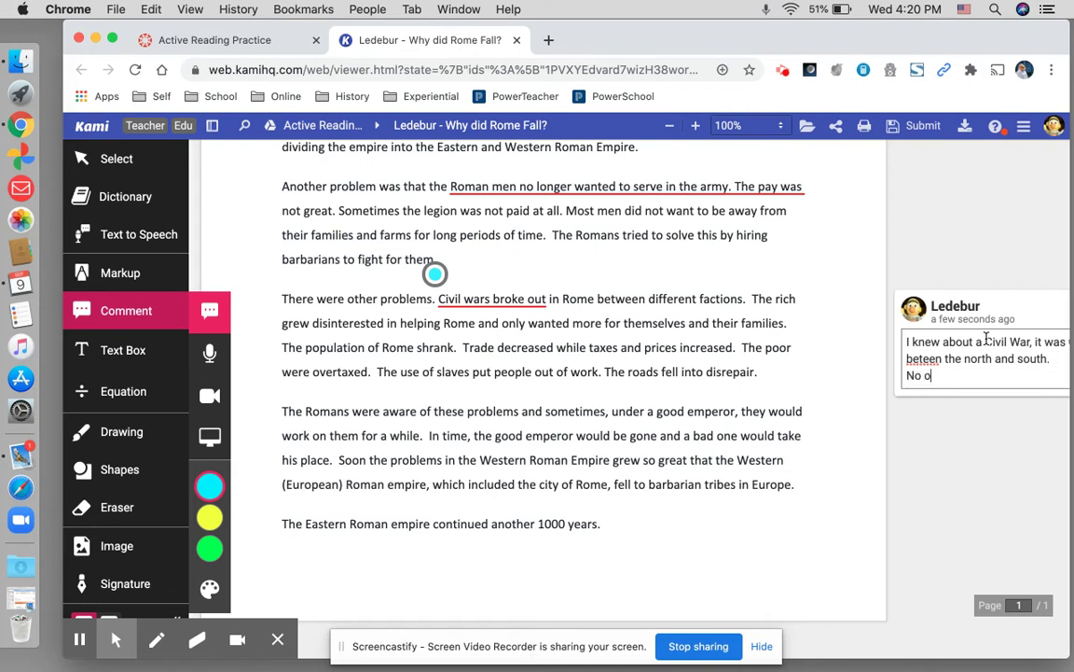
type("n really won it ")
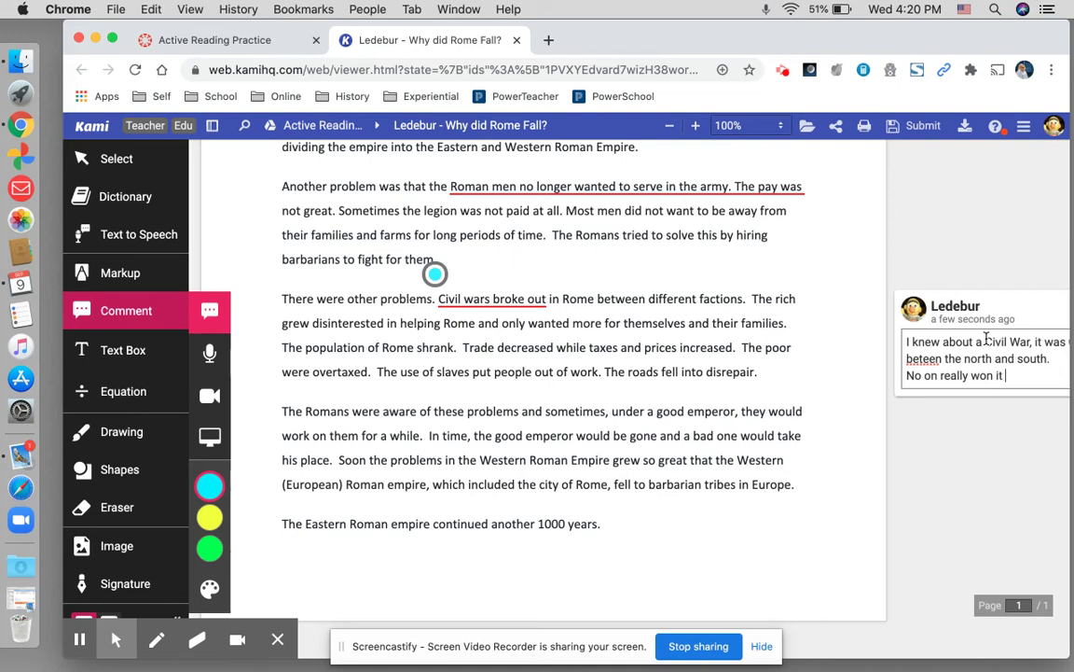
type("was just all")
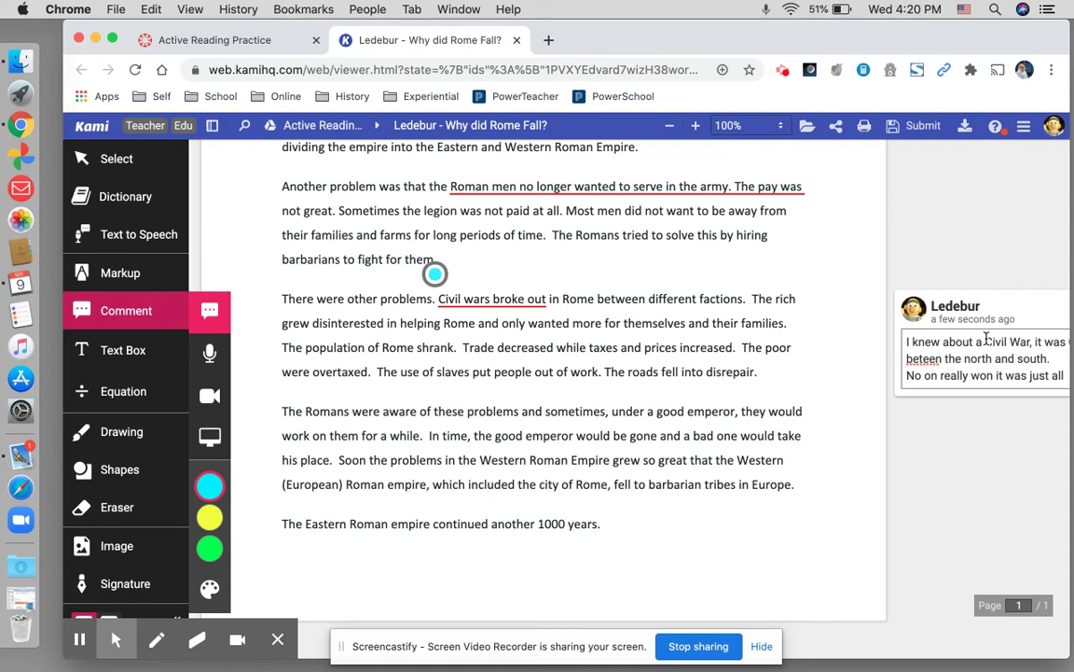
type(" unfor")
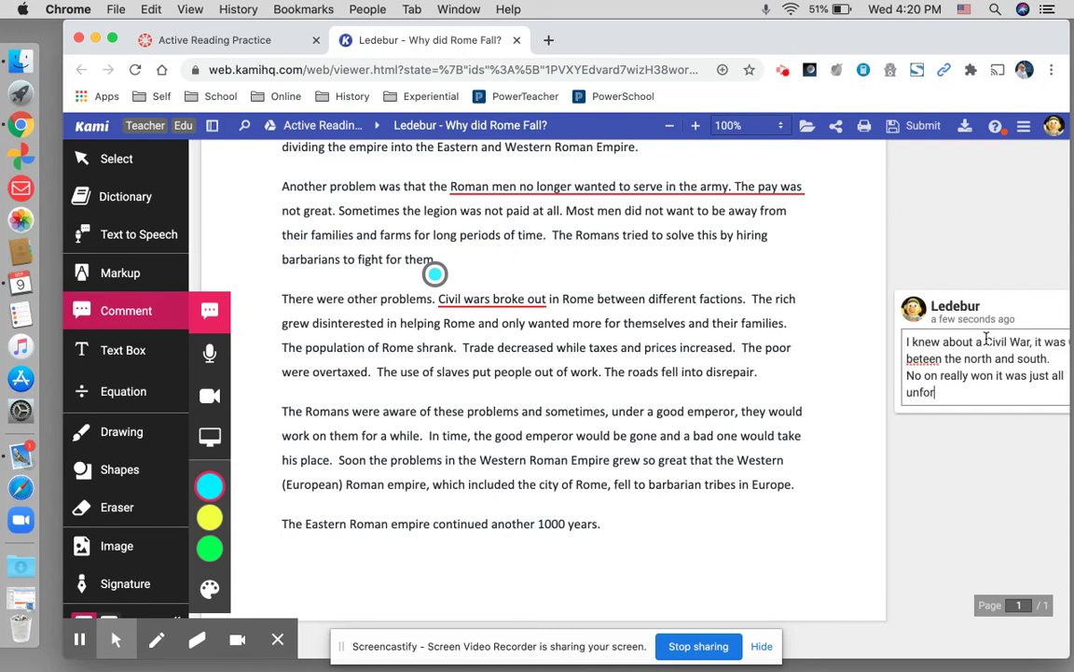
type("tunate.")
- Correct 'beteen' to 'between' from the spelling suggestions and save the comment
right_click(921, 364)
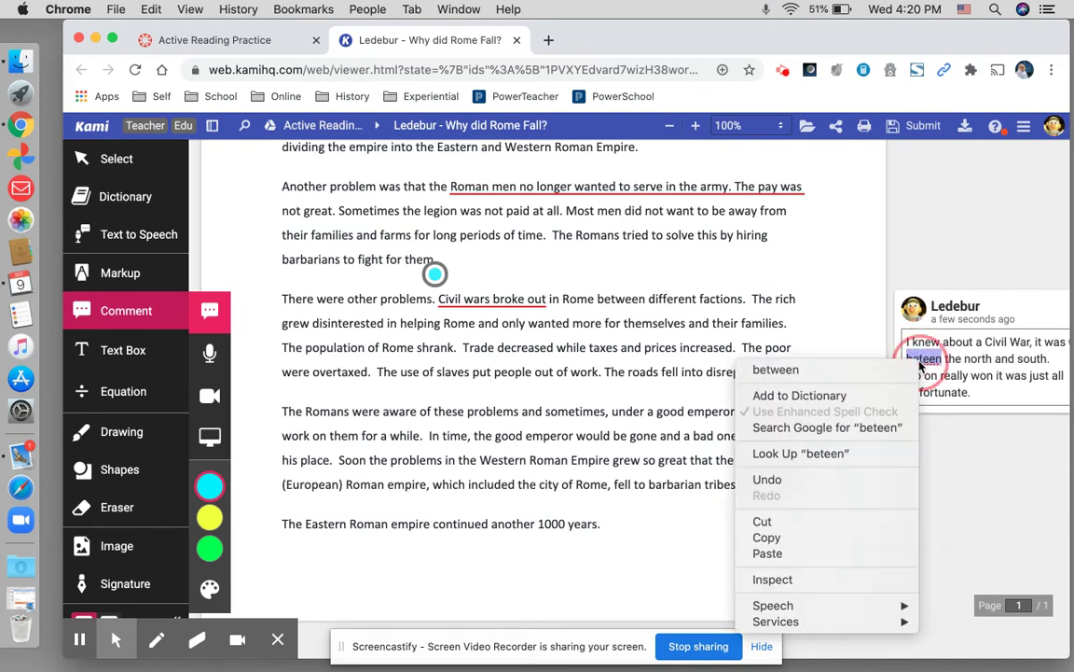
left_click(871, 372)
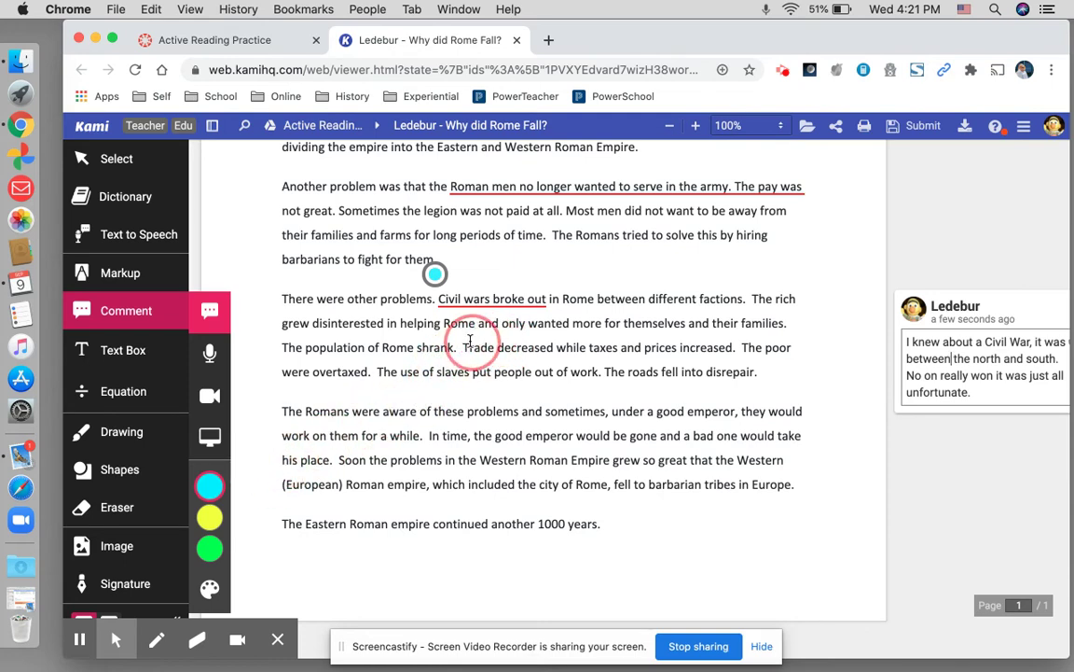
left_click(461, 345)
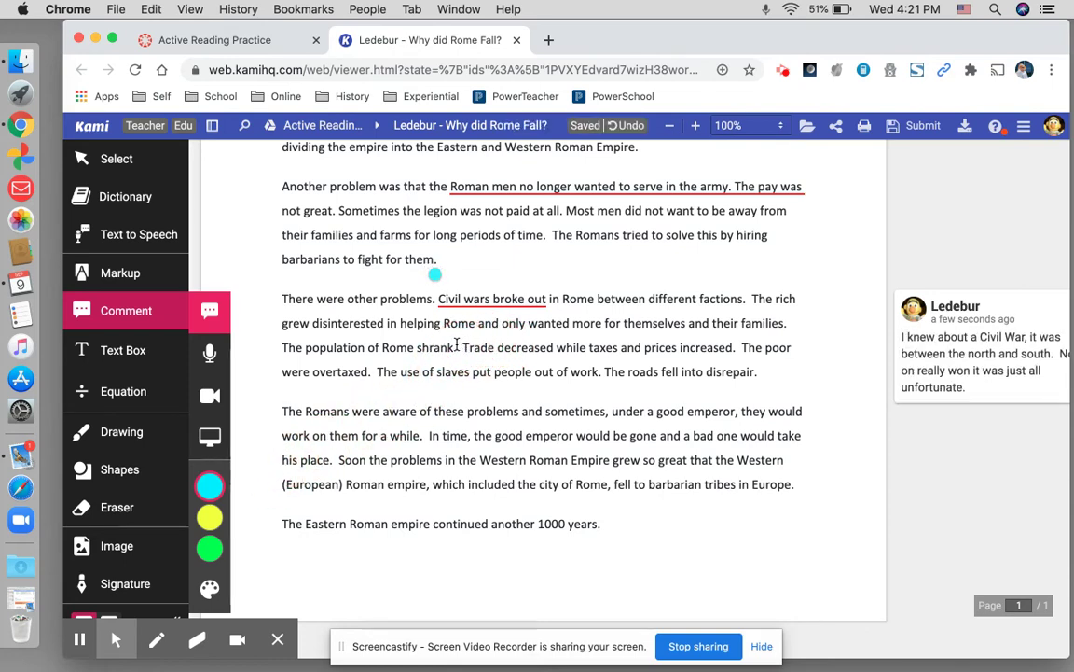
- Comment by 'Rome shrank' that local prices are also affected by COVID, then mark the bad-emperor passage
left_click(459, 343)
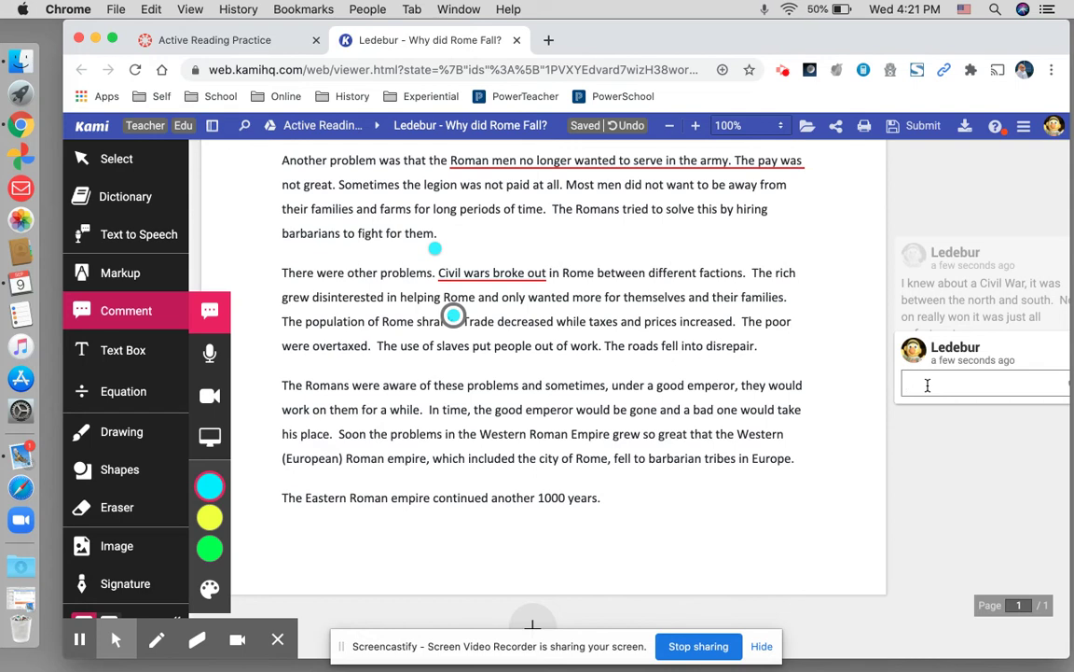
type("I kn")
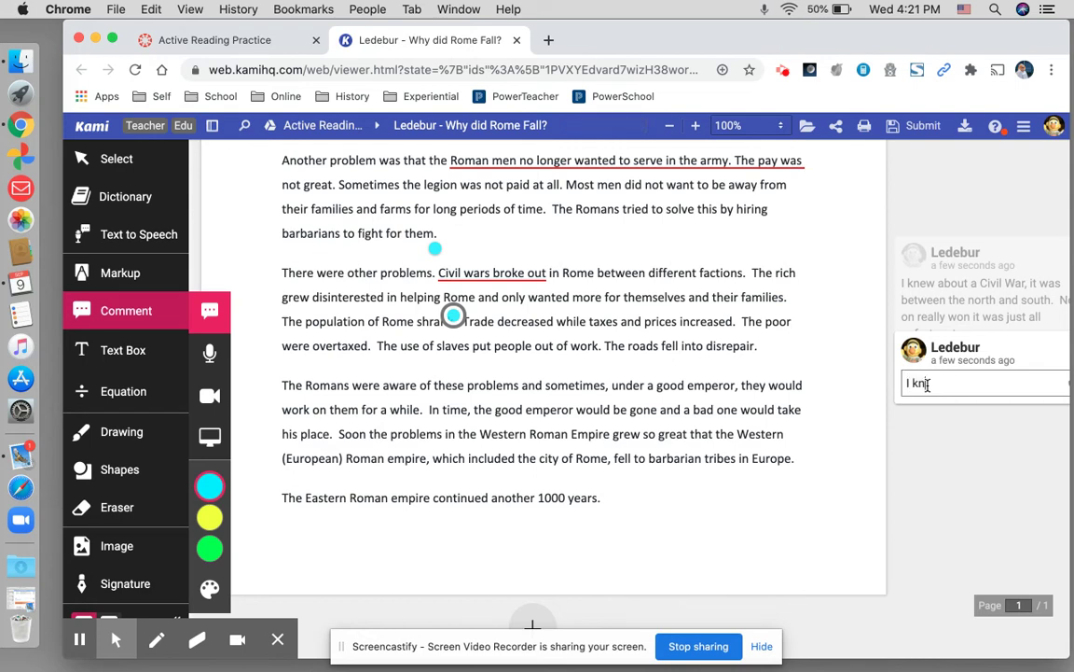
type("ew that the prices")
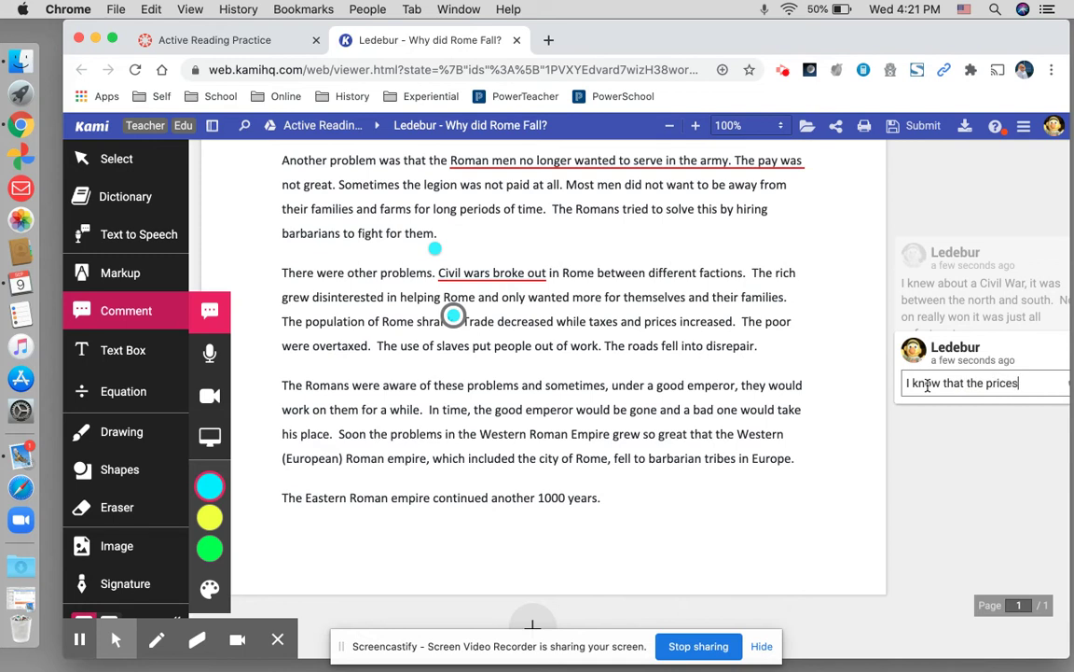
type(" around here are also")
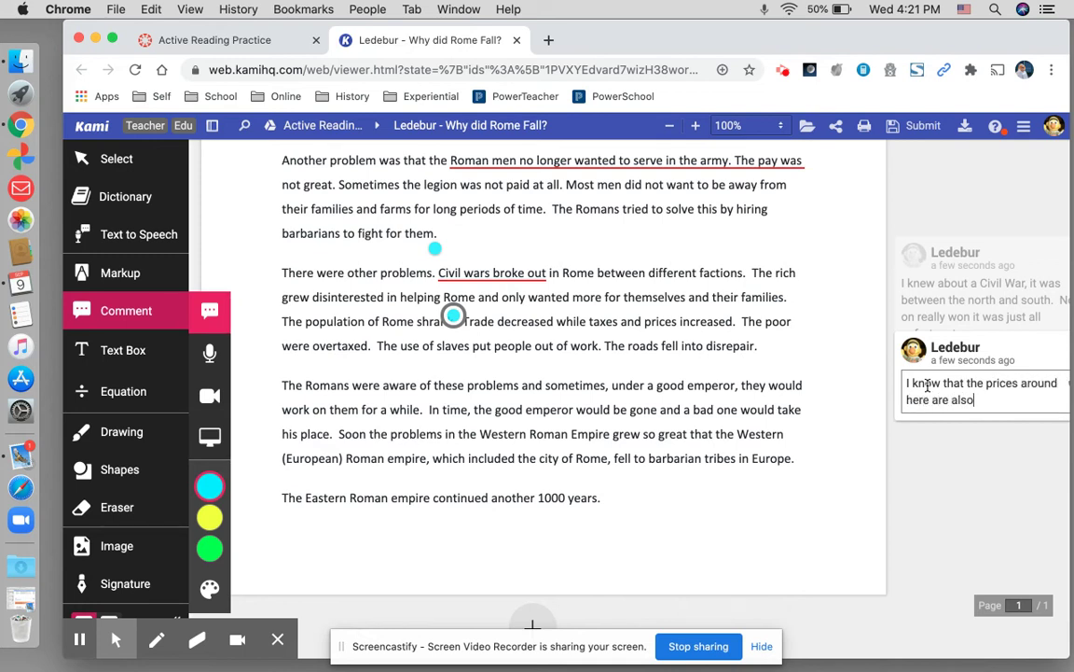
type(" being effectived b")
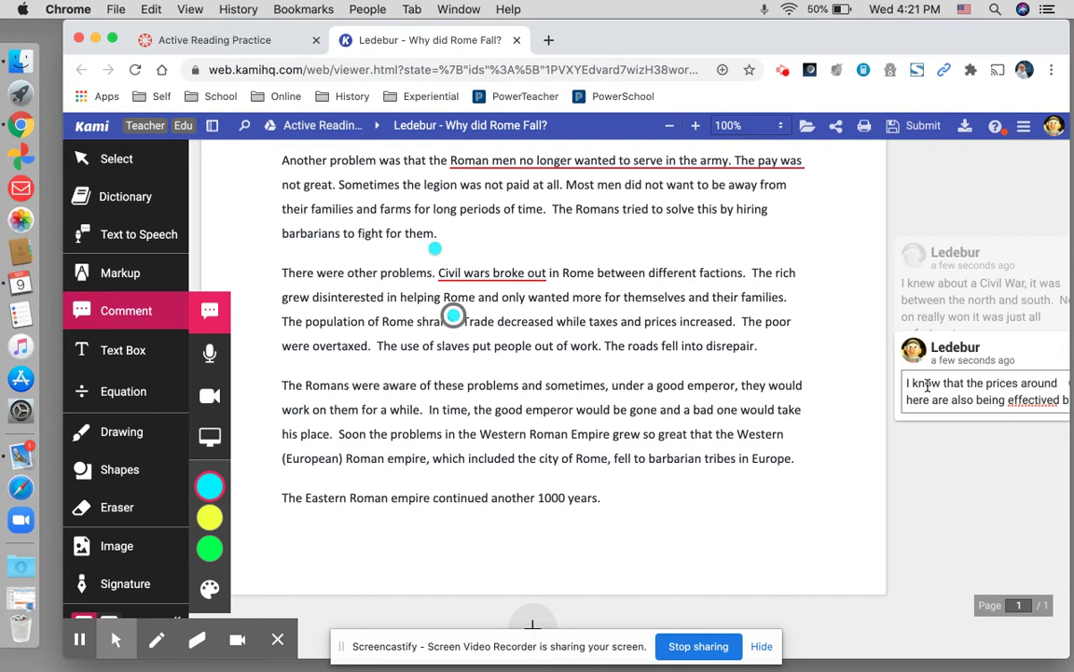
type("y ")
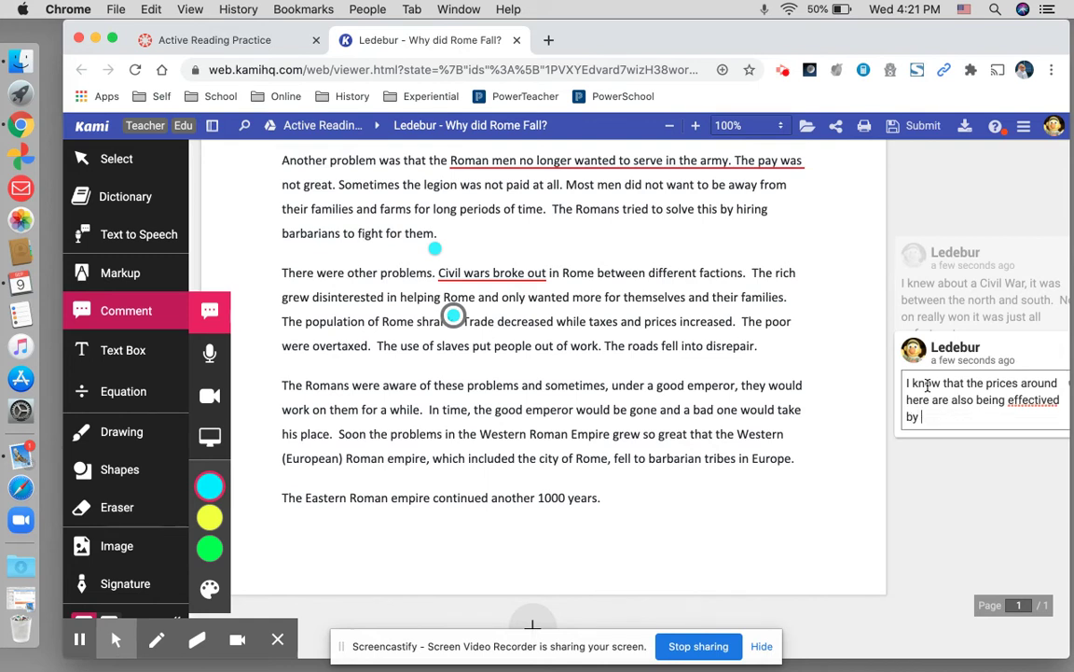
type("COVID.")
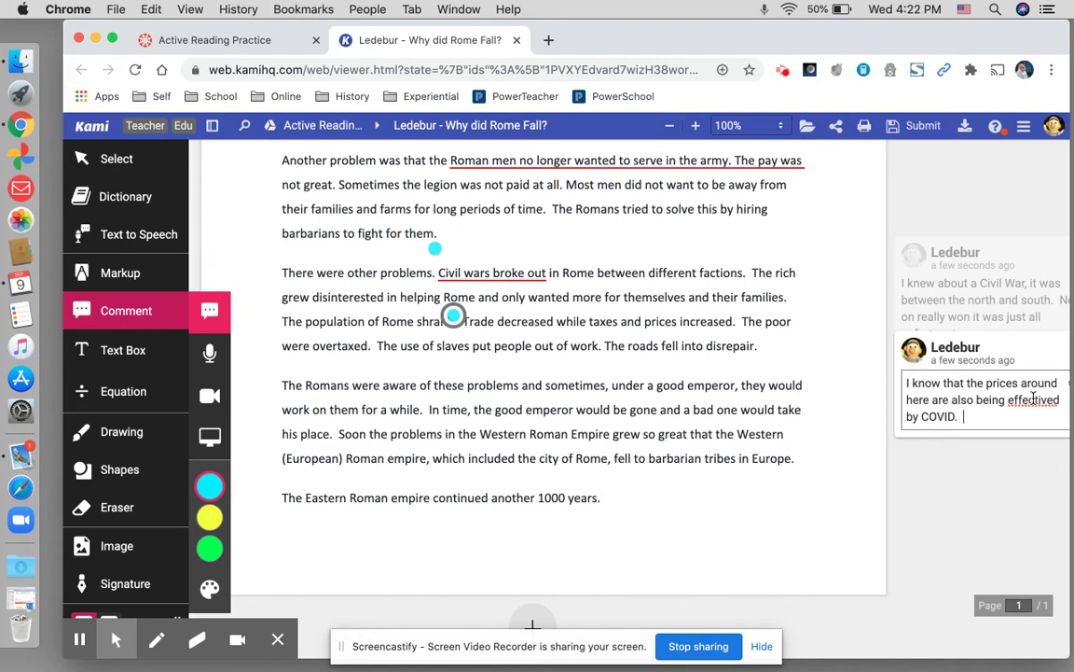
right_click(1033, 397)
left_click(984, 405)
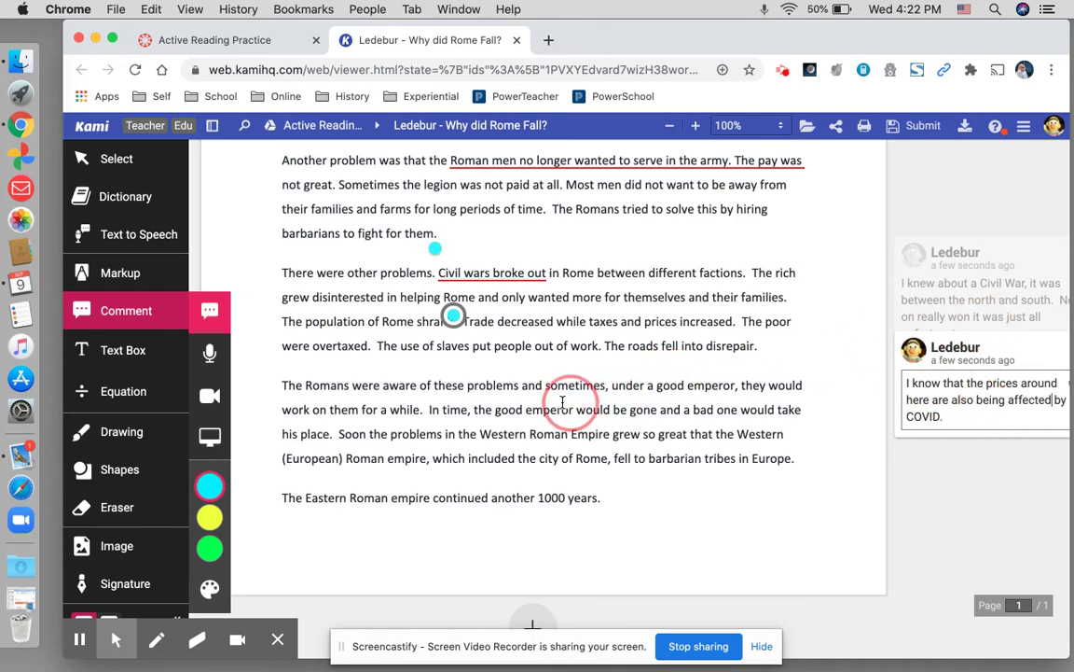
left_click_drag(575, 409, 329, 434)
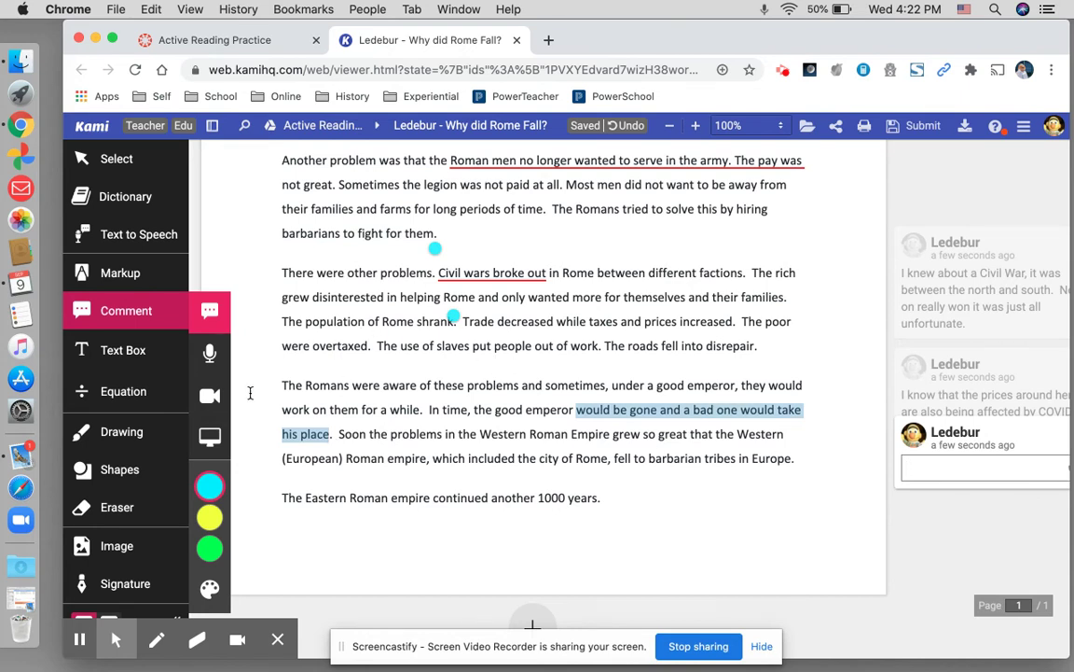
- Underline 'be gone and a bad one would take his place' in red in the emperor paragraph
left_click(132, 267)
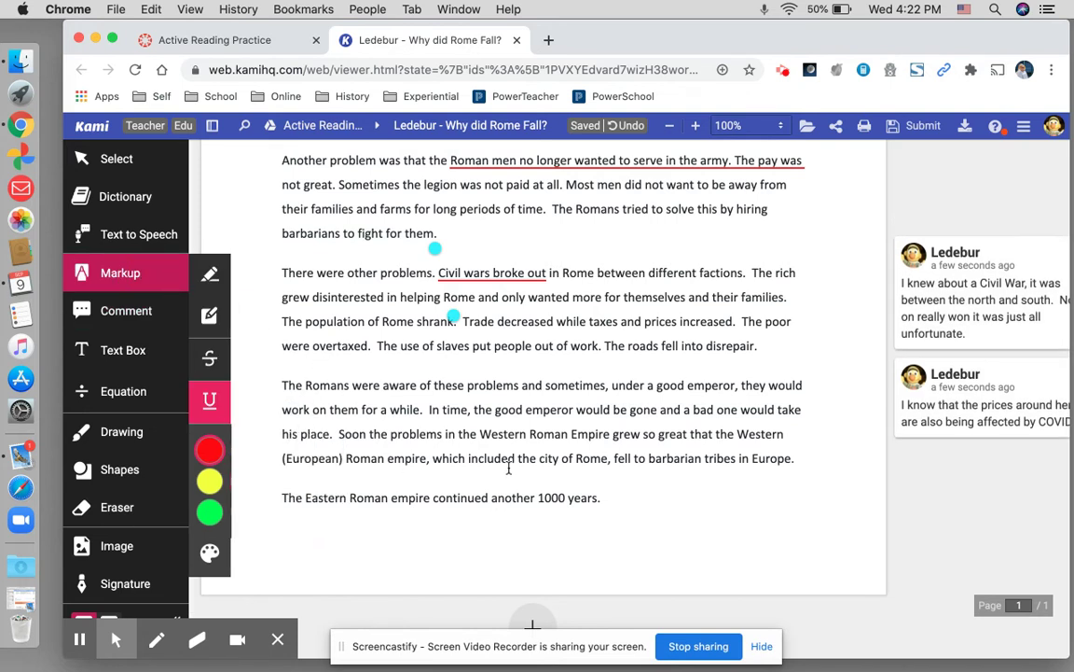
left_click(612, 410)
left_click_drag(594, 416, 329, 432)
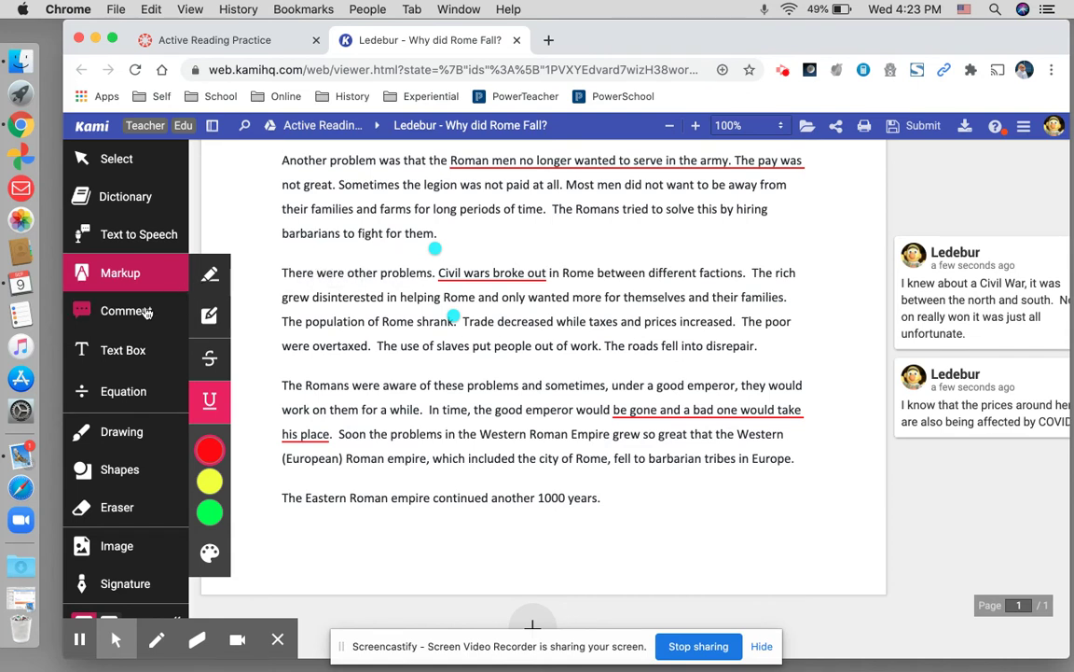
- Add a text box after 'fight for them.' asking what a barbarian is, answered 'someone who kills others for money.'
left_click(142, 362)
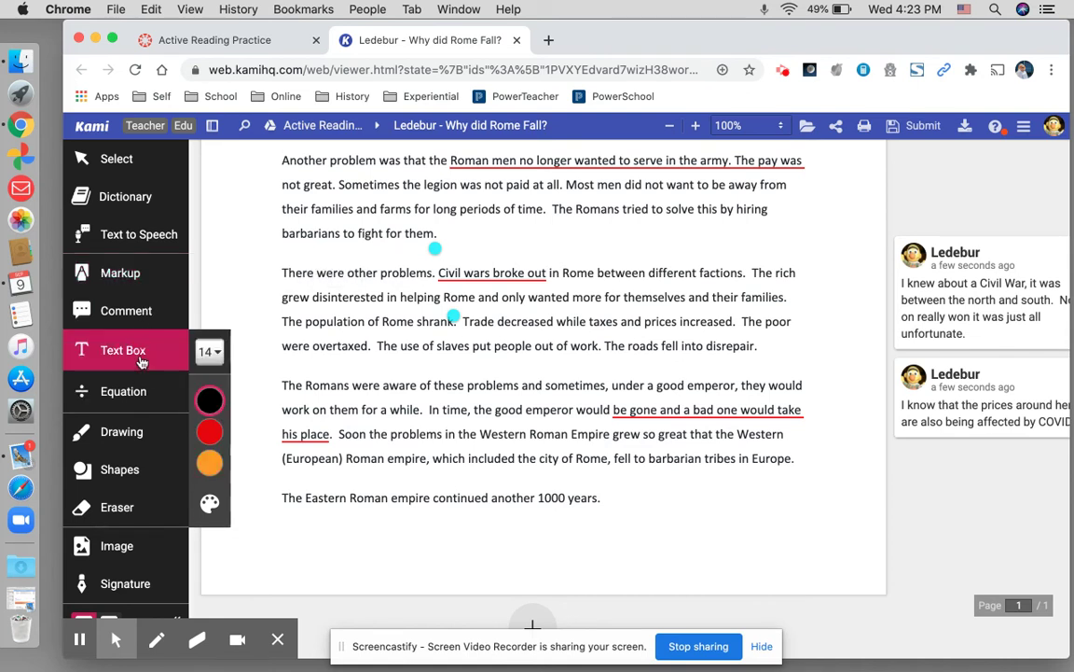
left_click(446, 232)
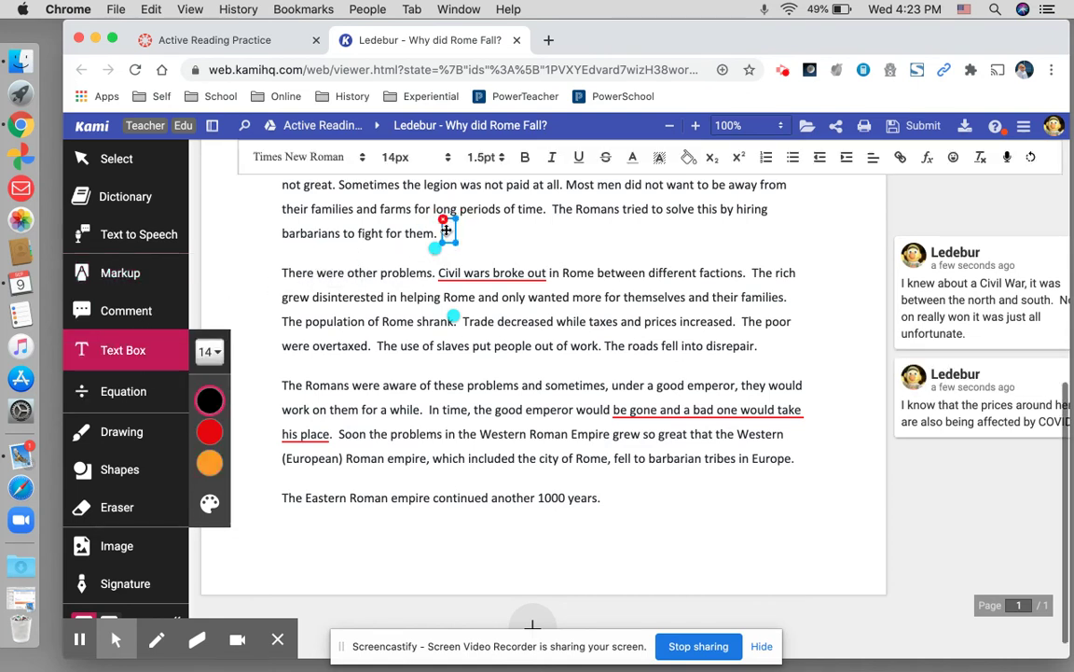
type("What the heck is a borbaria")
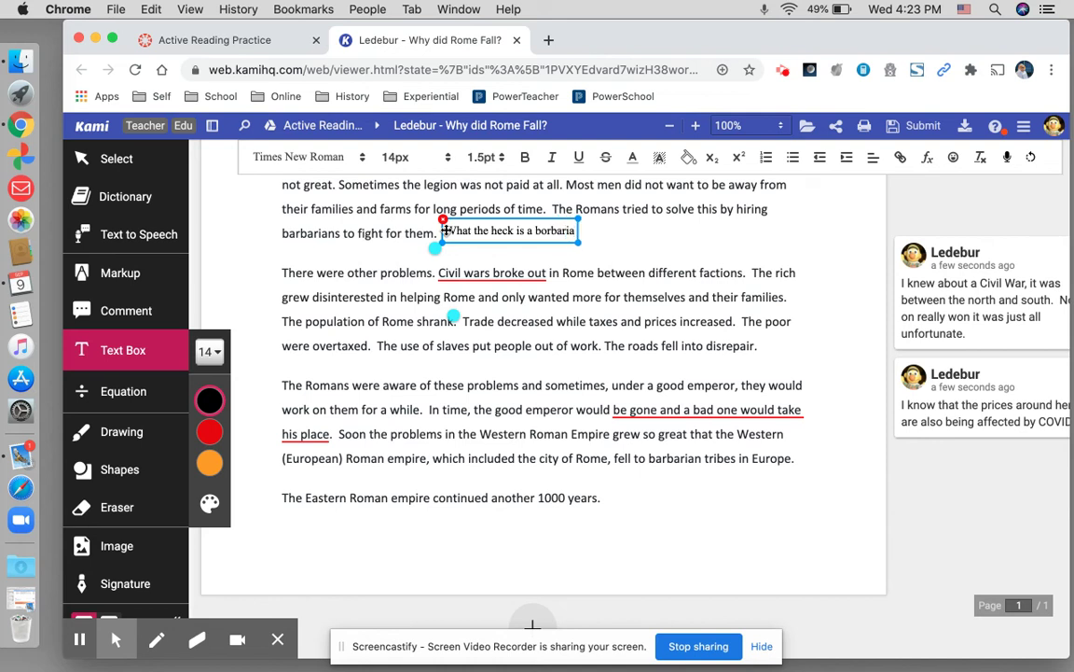
type("n?")
right_click(552, 232)
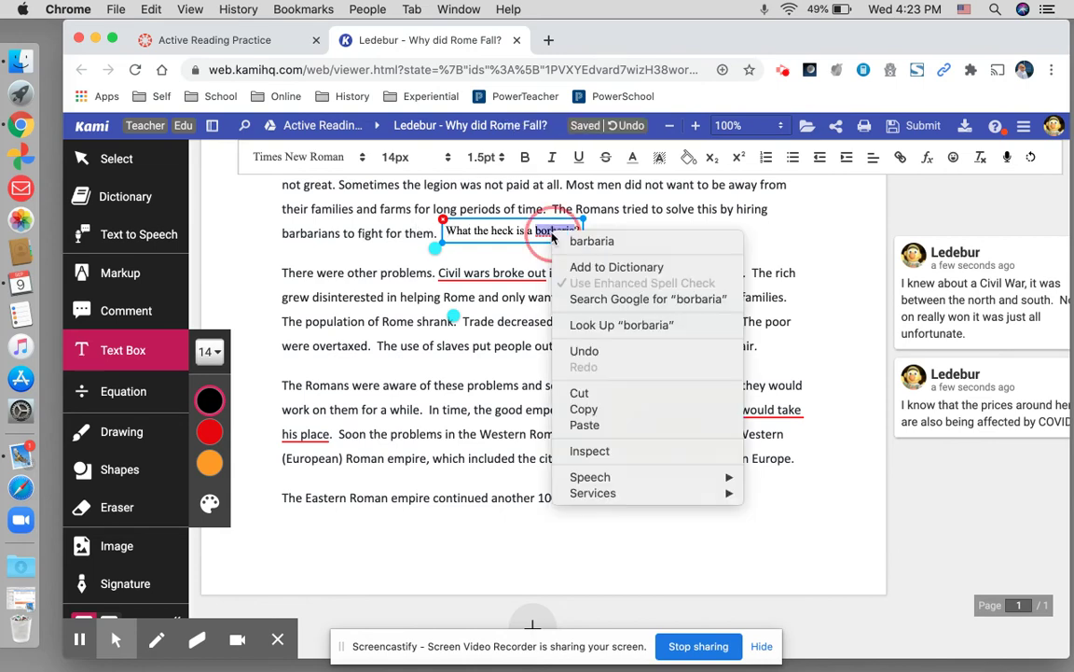
left_click(592, 242)
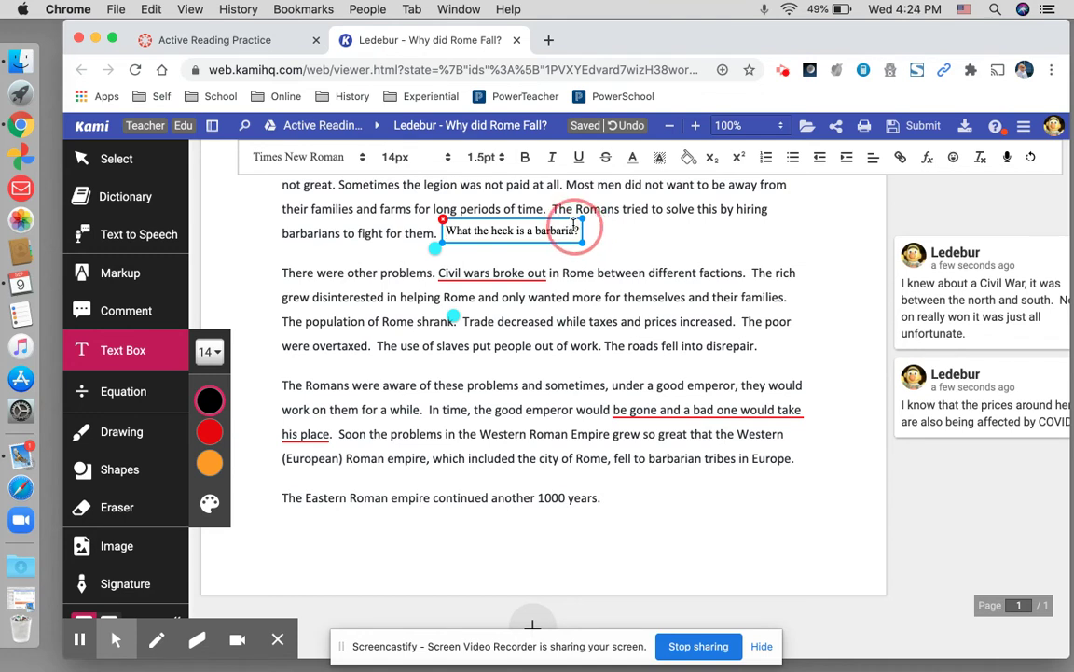
type("- somed")
type("ne who kills othes f")
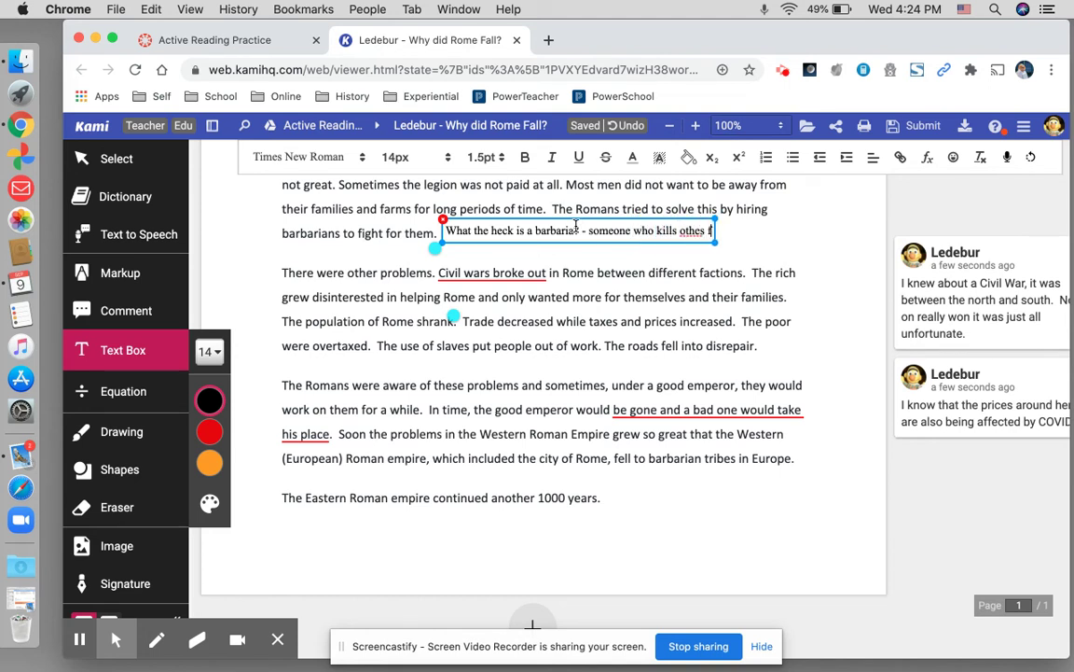
type("or money.")
- Add a question mark to the note and correct 'othes' to 'others' using the spelling suggestion
left_click(577, 230)
type("?")
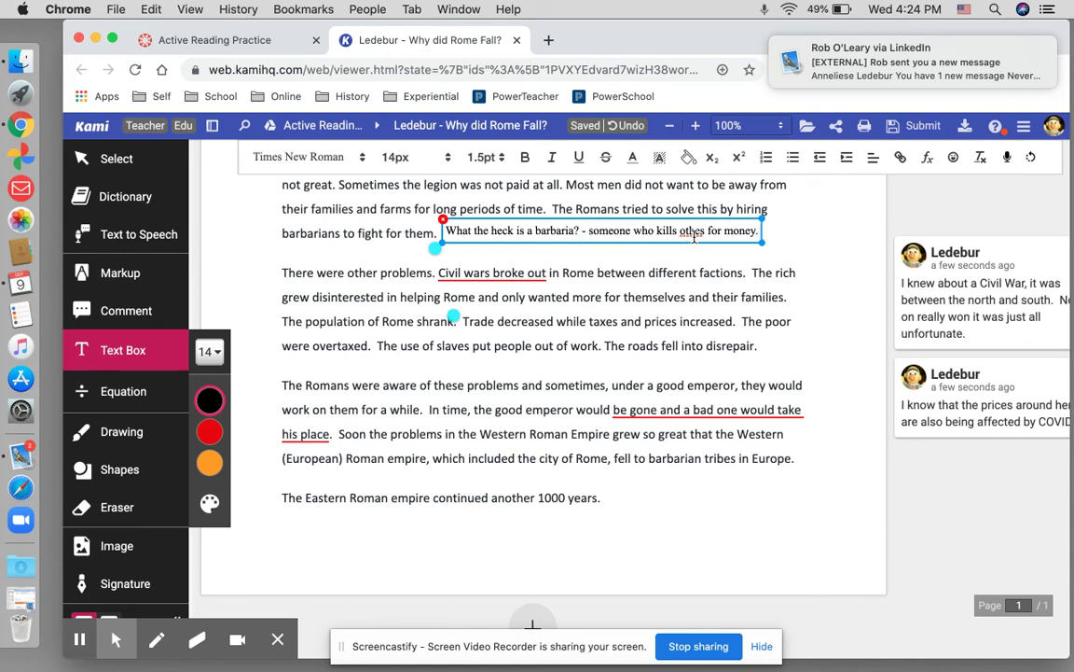
right_click(694, 244)
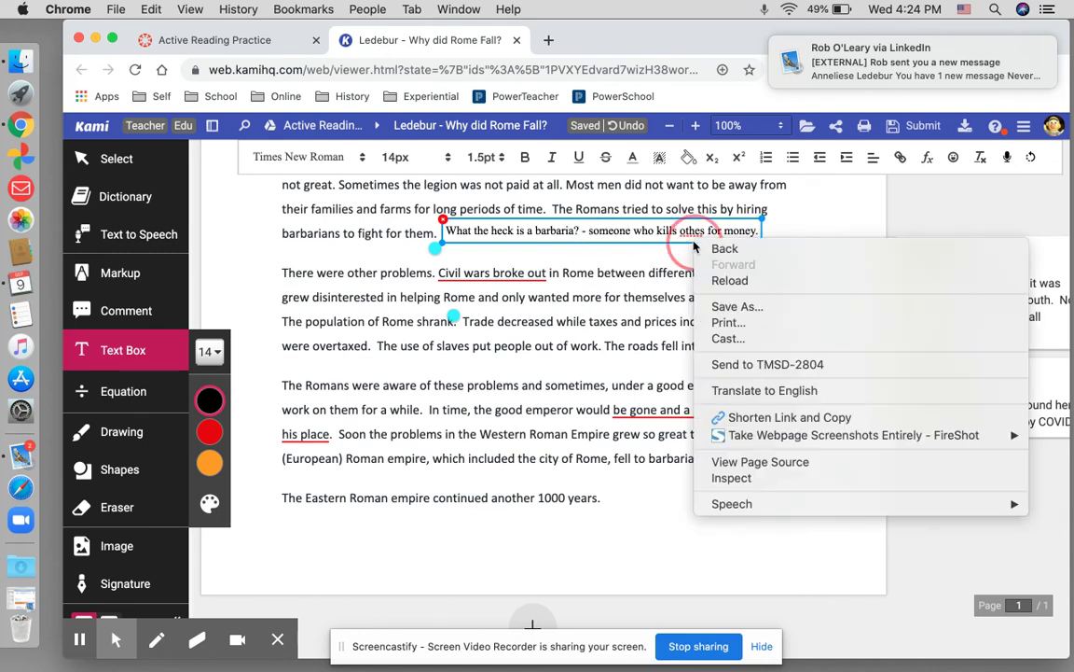
key("Escape")
right_click(692, 233)
key("Escape")
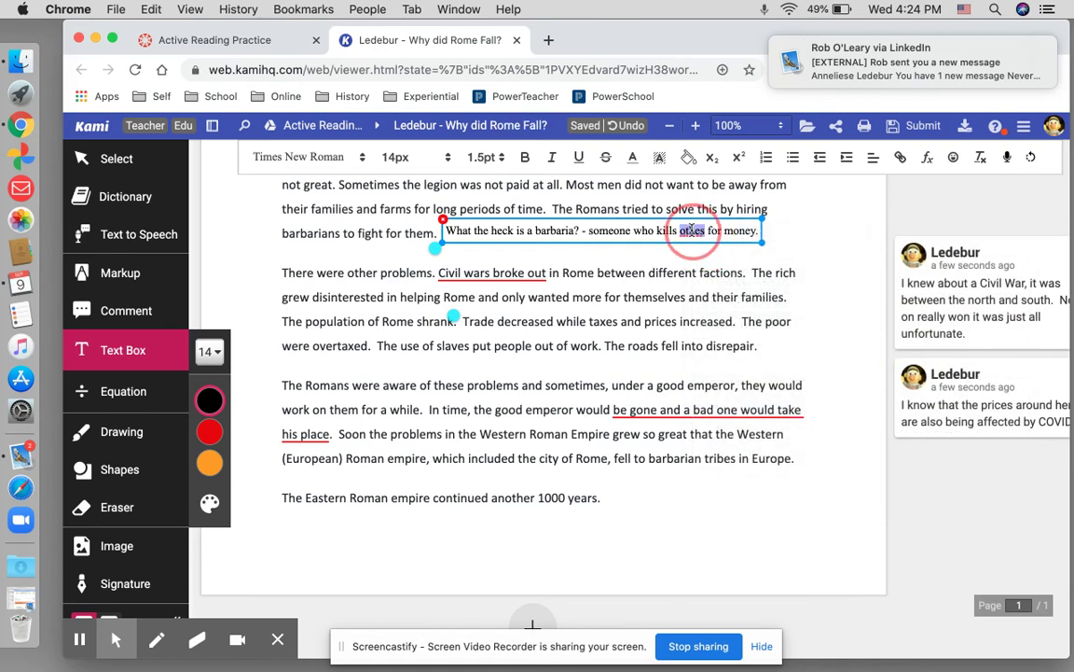
right_click(692, 233)
left_click(711, 237)
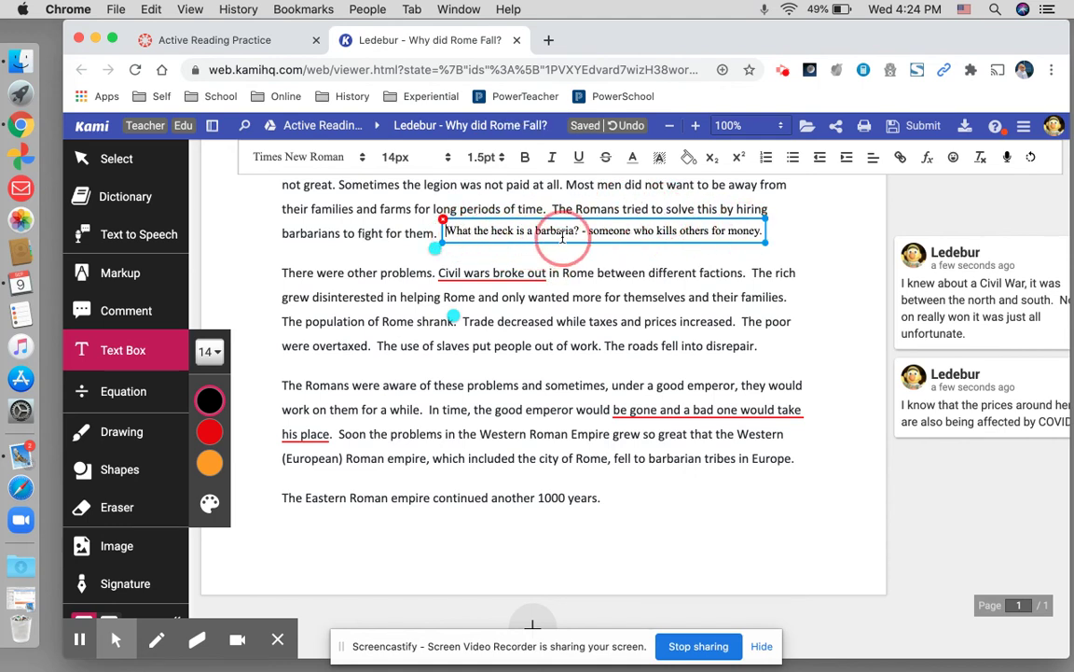
- Fix the question's ending so it reads 'barbarians?'
left_click(573, 233)
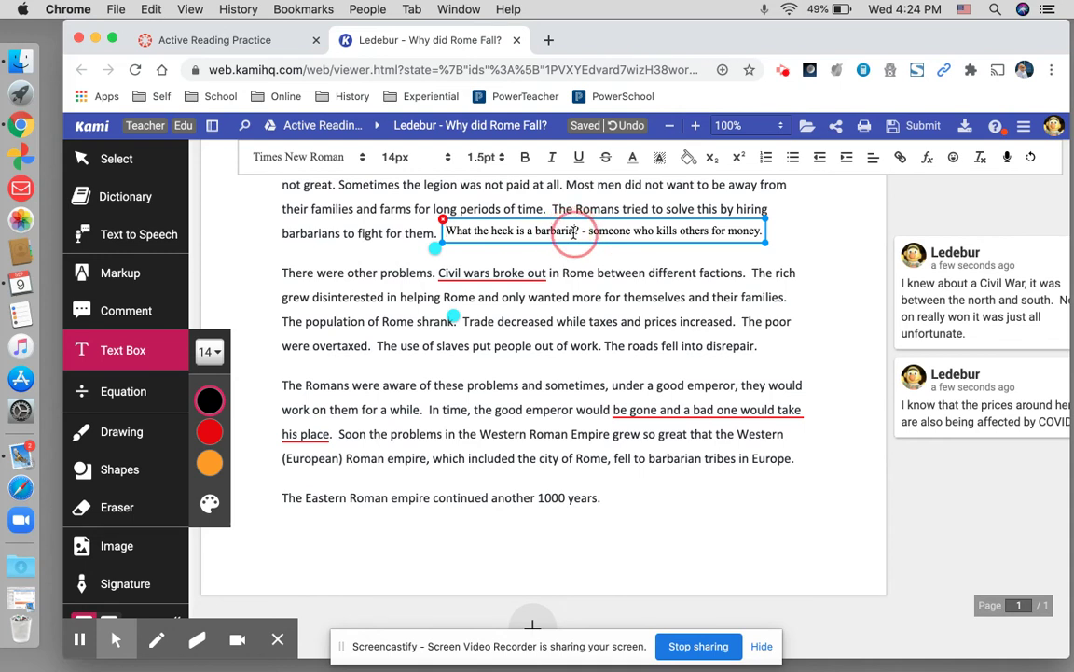
key("BackSpace")
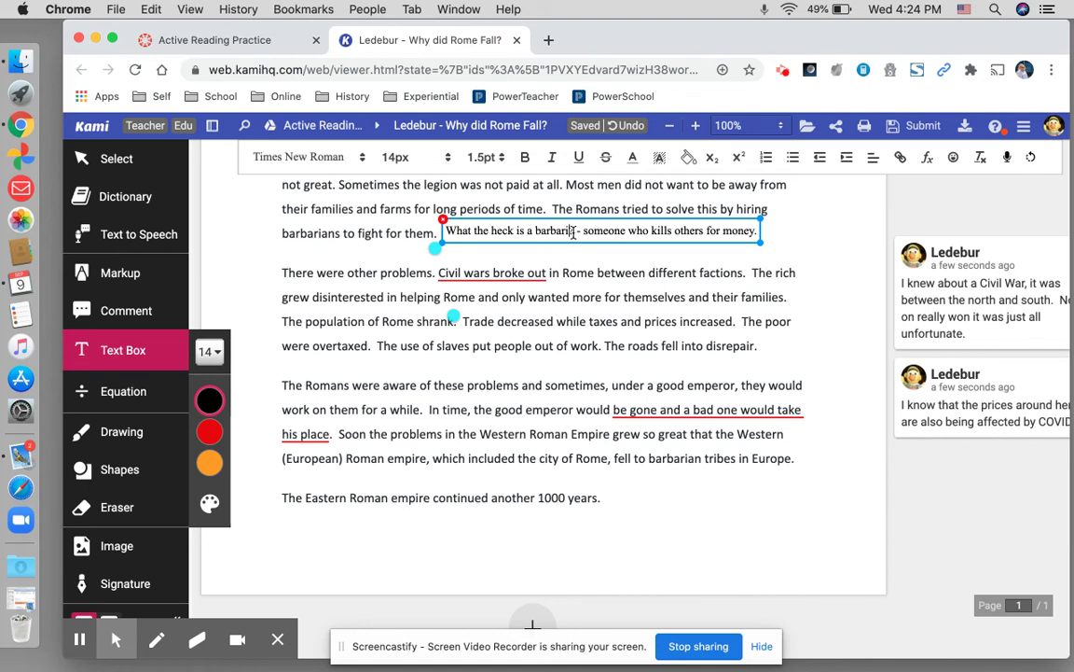
type("?")
key("Delete")
key("Delete")
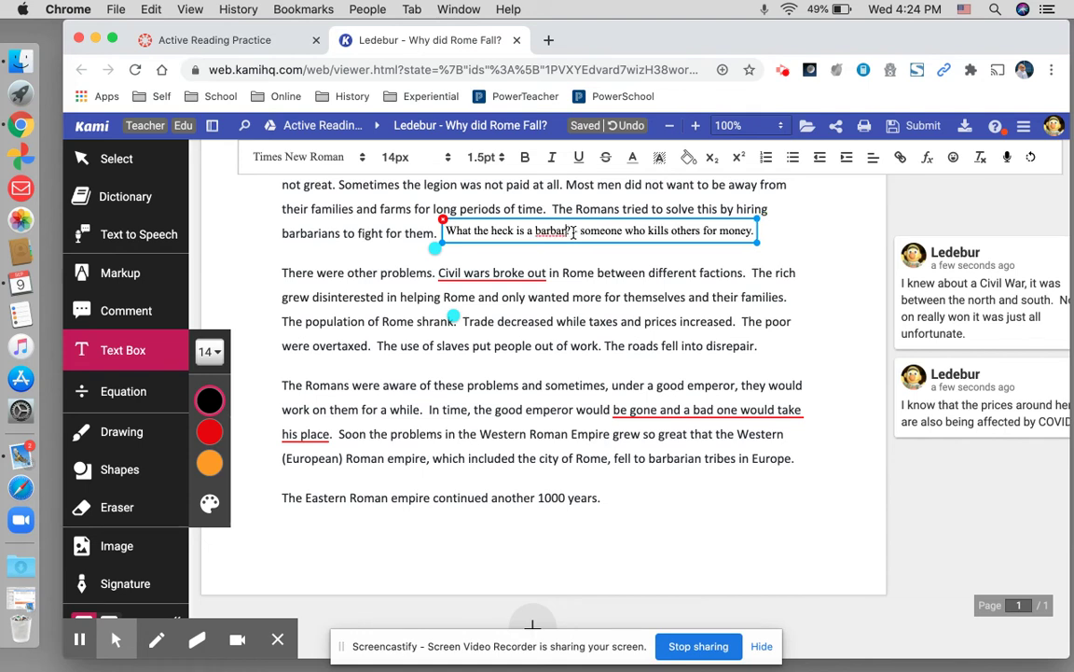
type("ians")
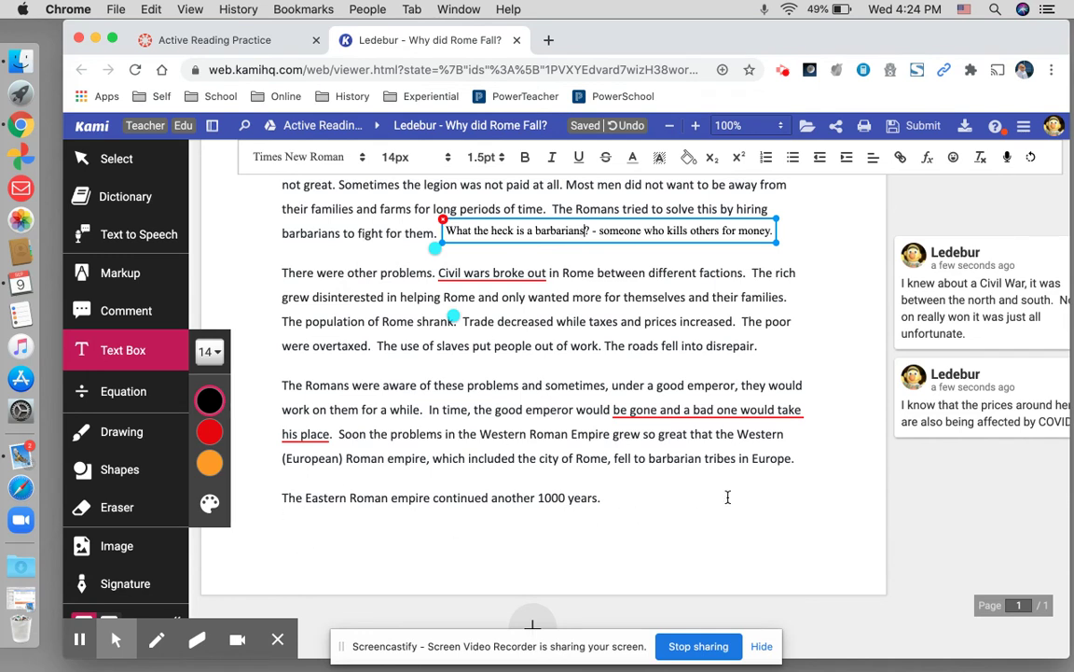
left_click(118, 549)
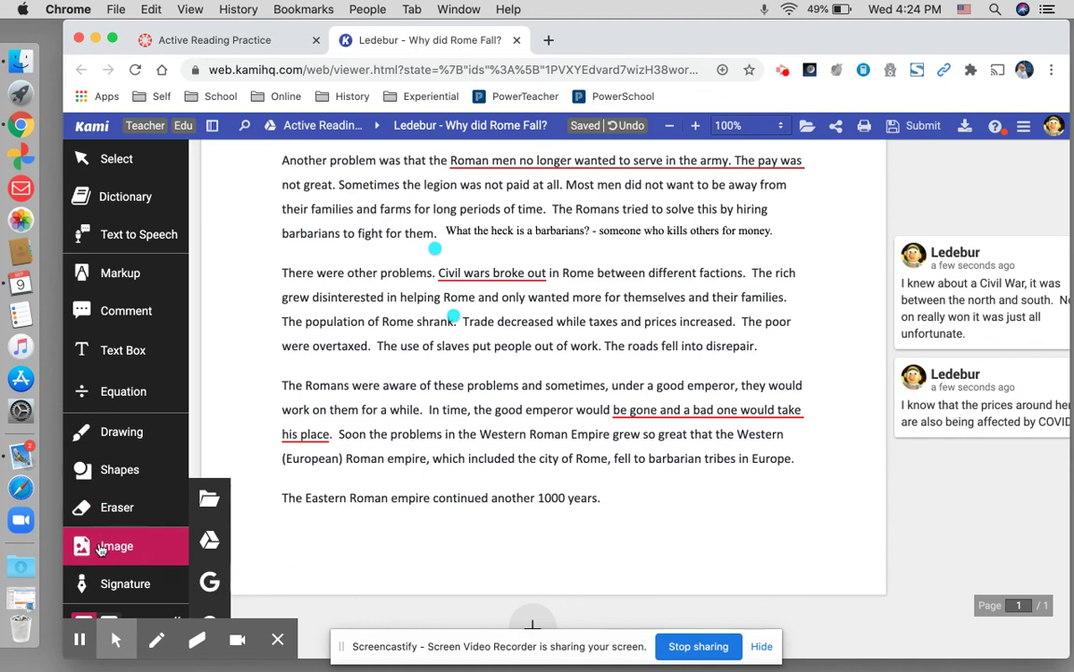
- Search Kami's Google image search for barbarian pictures
left_click(211, 589)
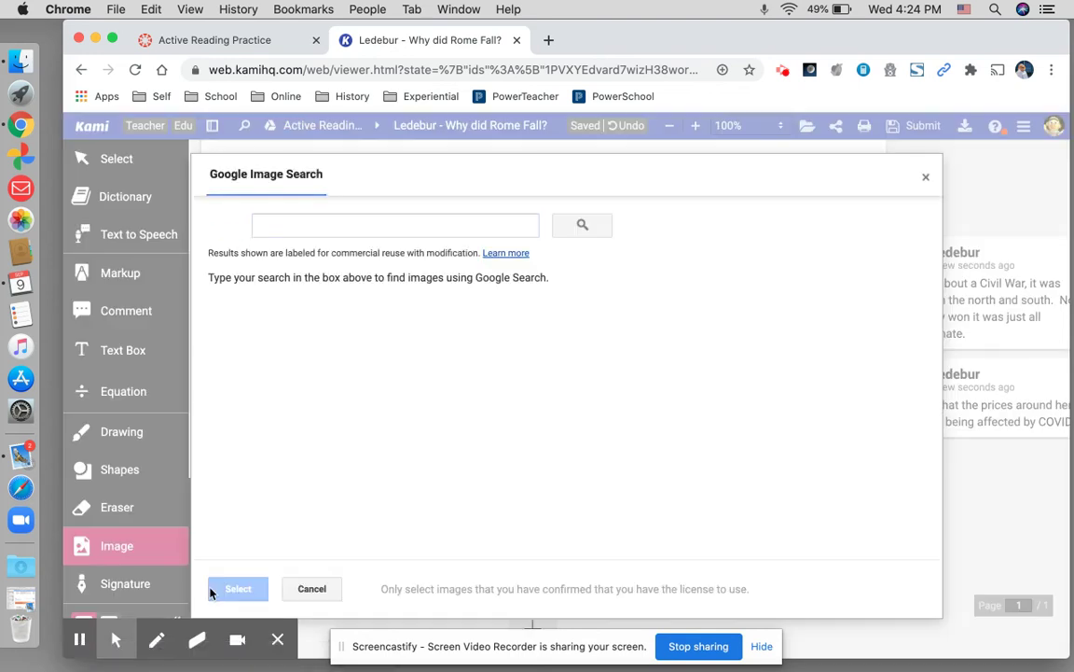
left_click(289, 224)
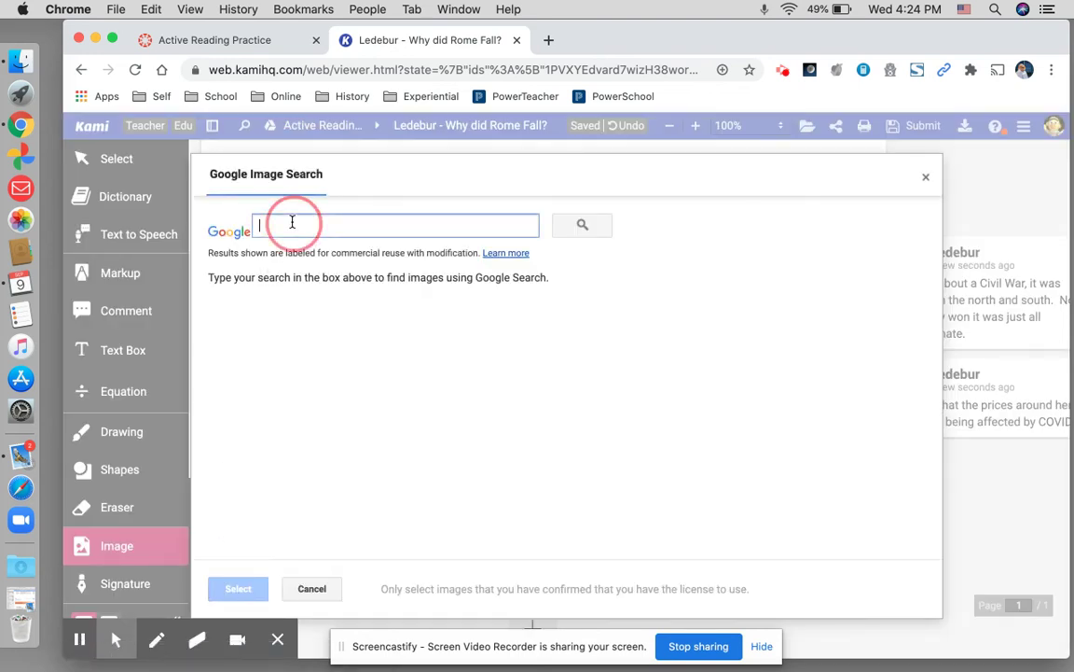
type("barbarian")
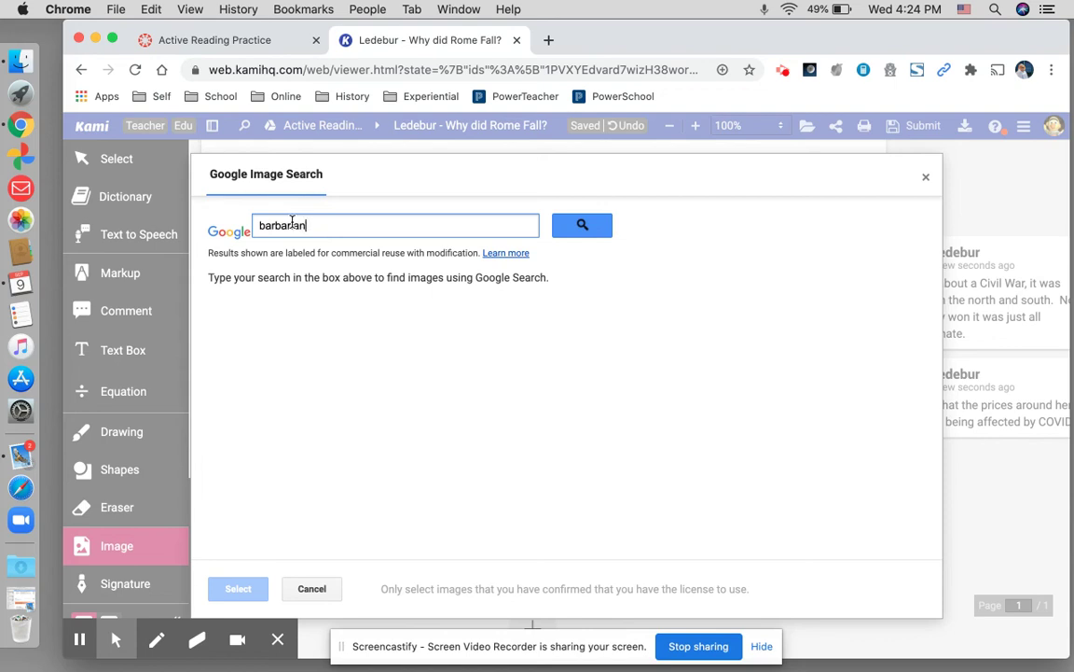
key("Return")
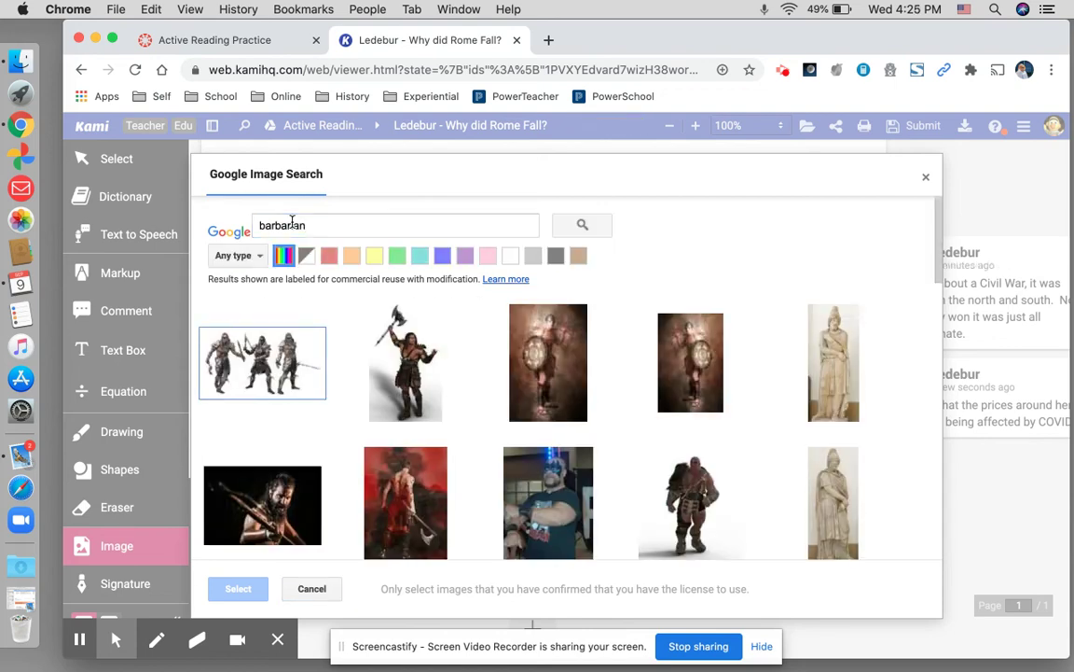
- Pick the cartoon barbarian warrior illustration from the results for insertion
scroll(292, 222, "down", 5)
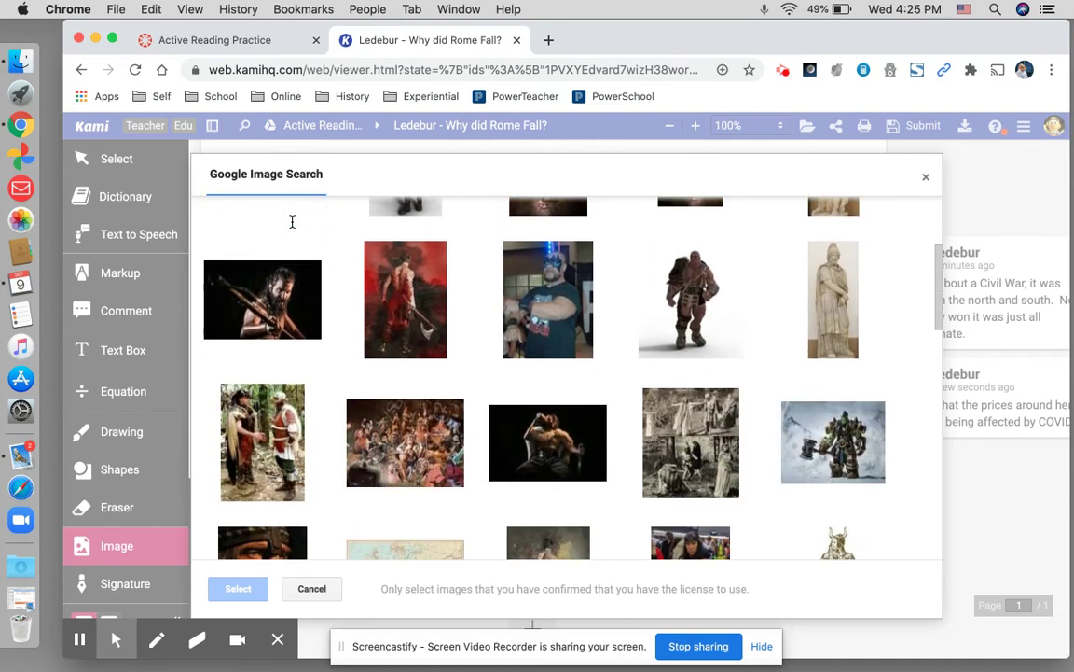
scroll(292, 222, "down", 5)
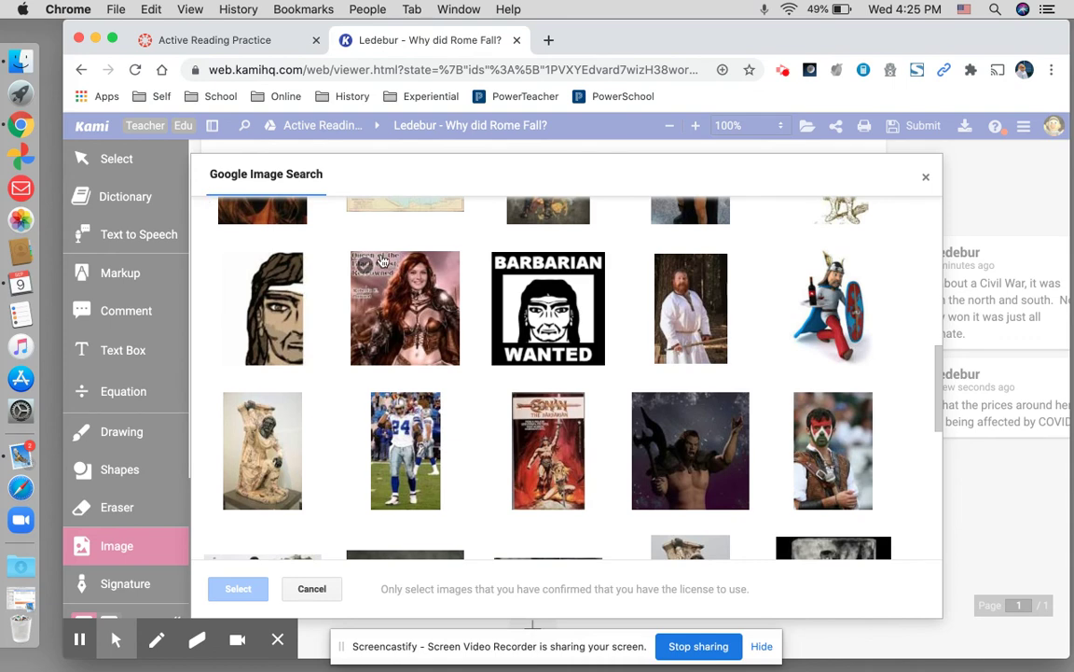
mouse_move(432, 287)
scroll(426, 298, "down", 4)
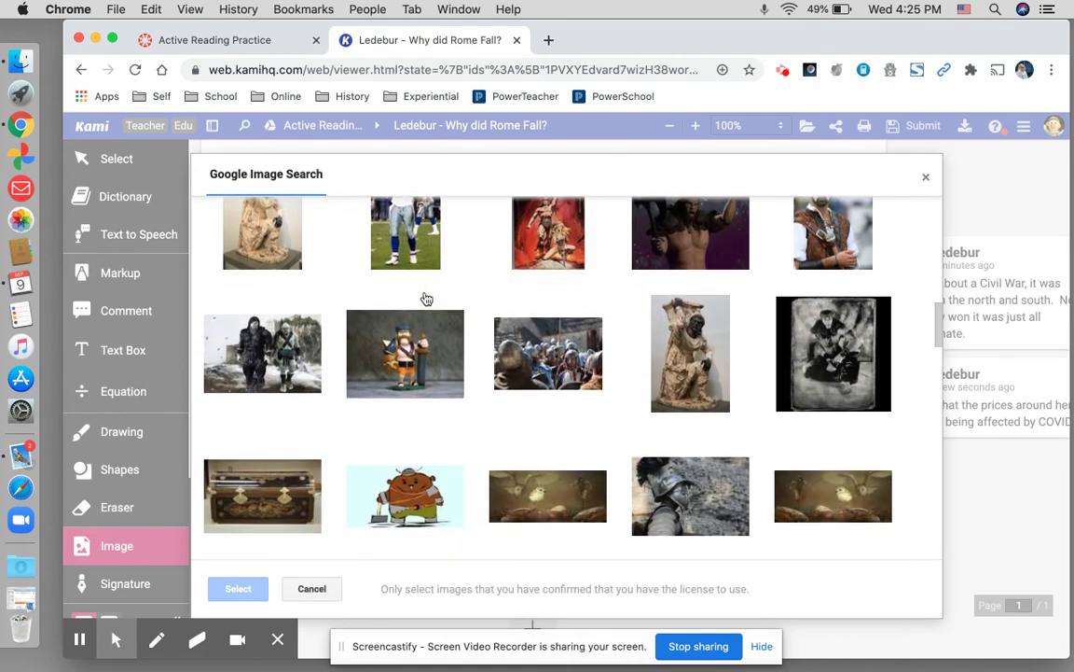
scroll(426, 298, "down", 5)
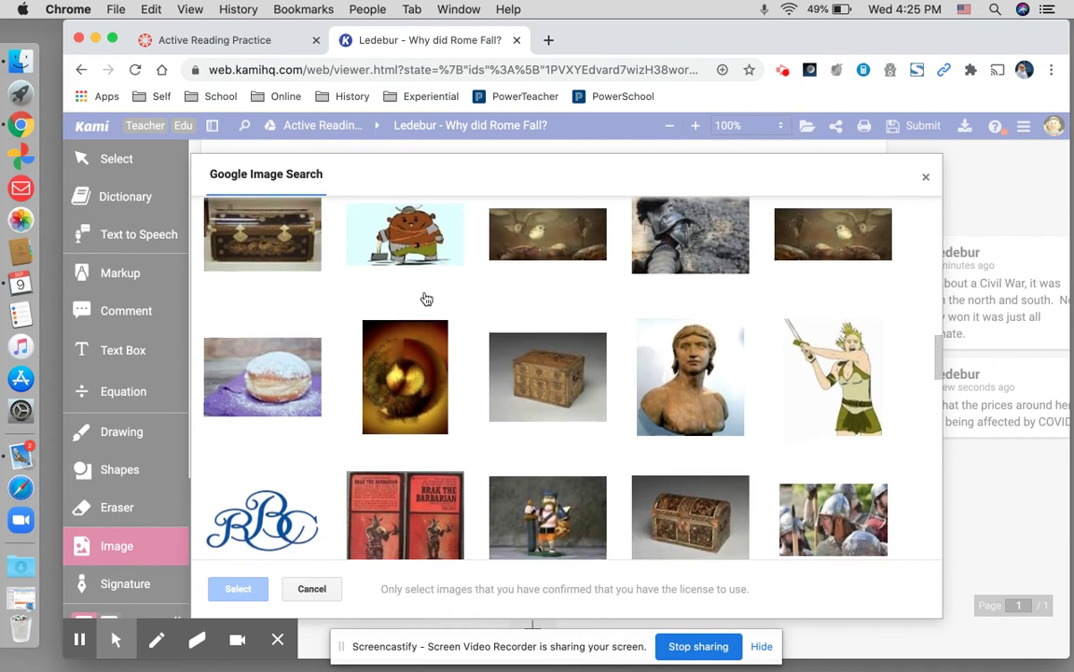
scroll(427, 298, "down", 2)
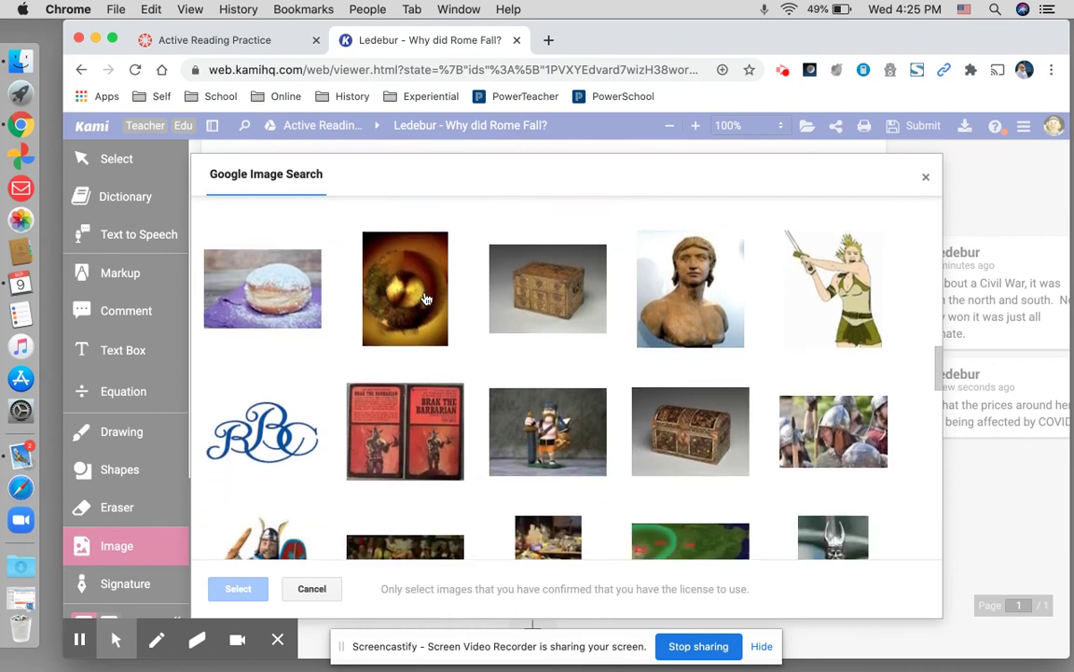
left_click(842, 301)
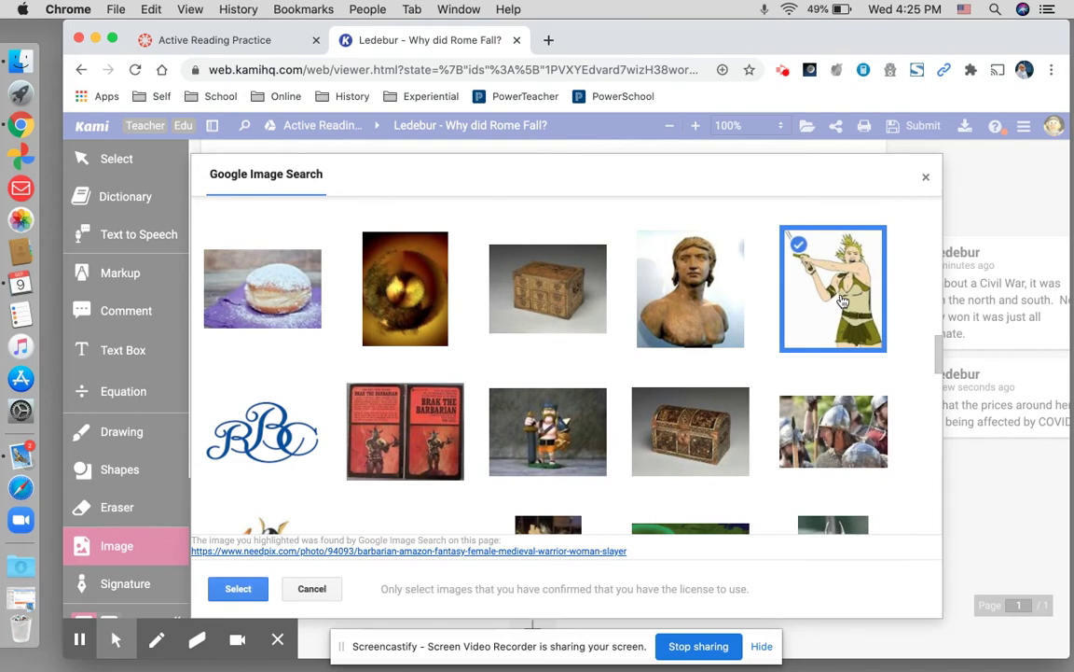
left_click(237, 587)
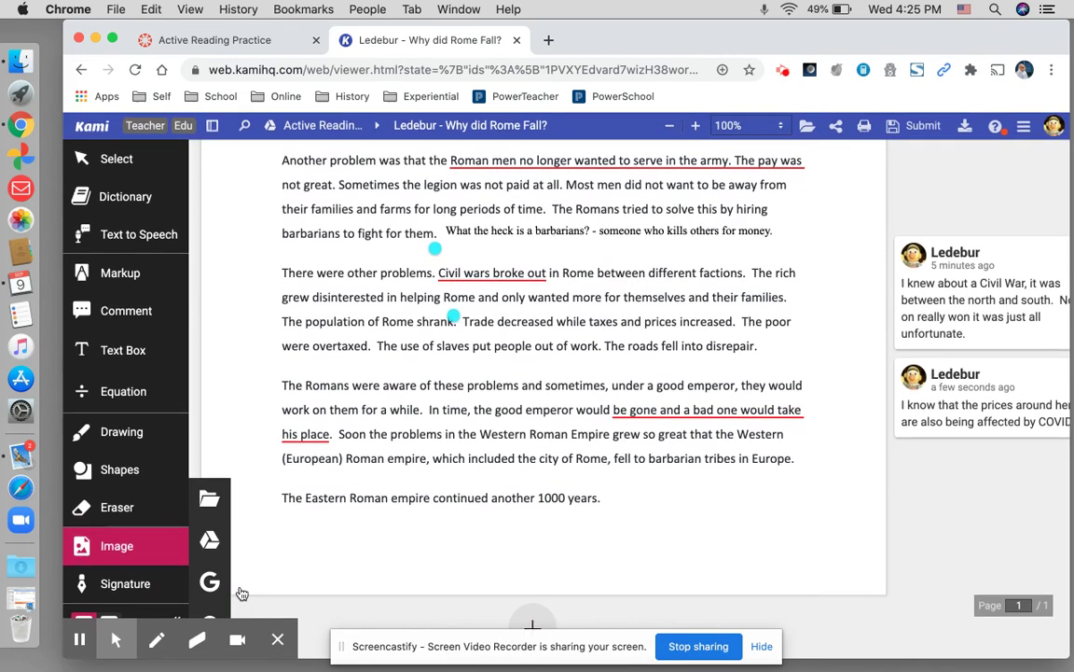
- Drop the warrior illustration onto the page and move it beside the last paragraph
left_click(588, 300)
left_click(751, 246)
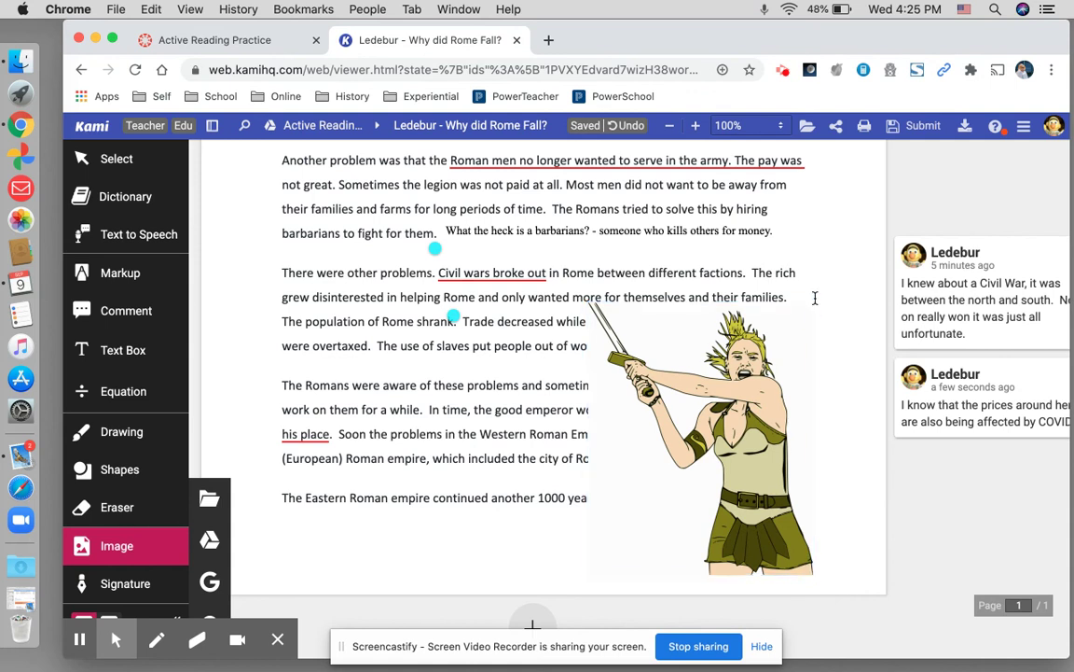
left_click_drag(812, 387, 696, 396)
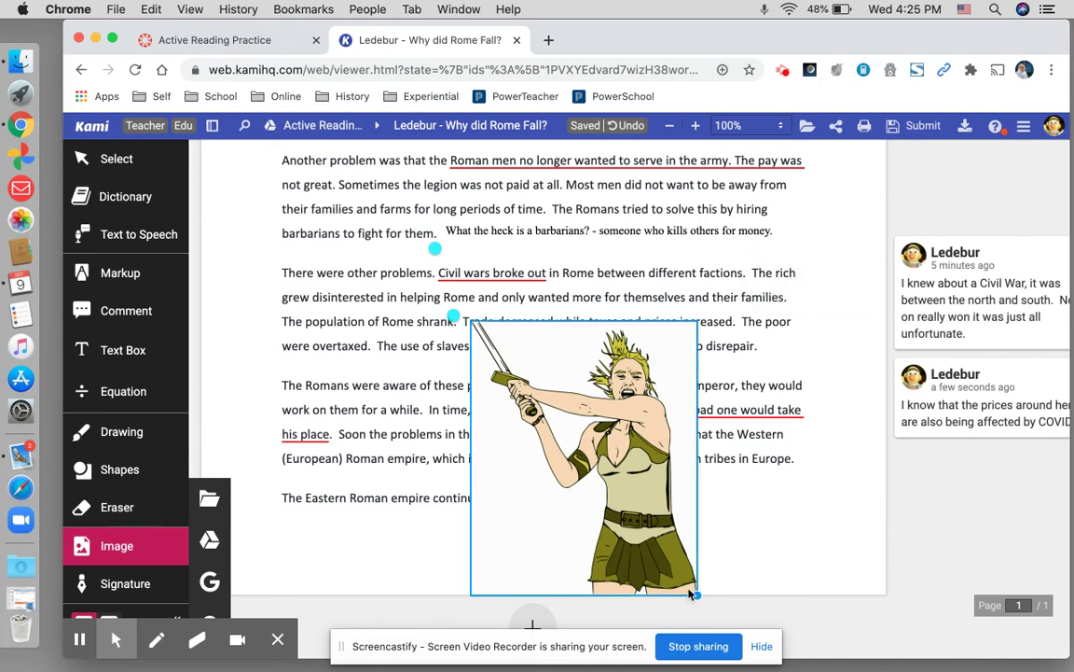
left_click_drag(696, 592, 690, 539)
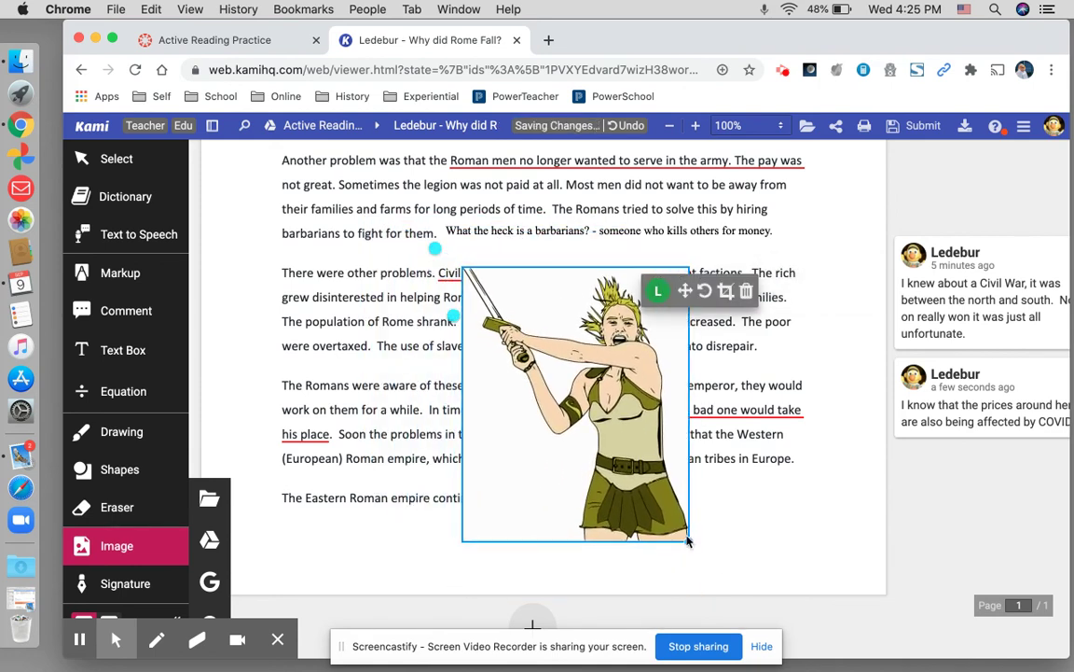
- Shrink the warrior illustration to a small picture
left_click(689, 540)
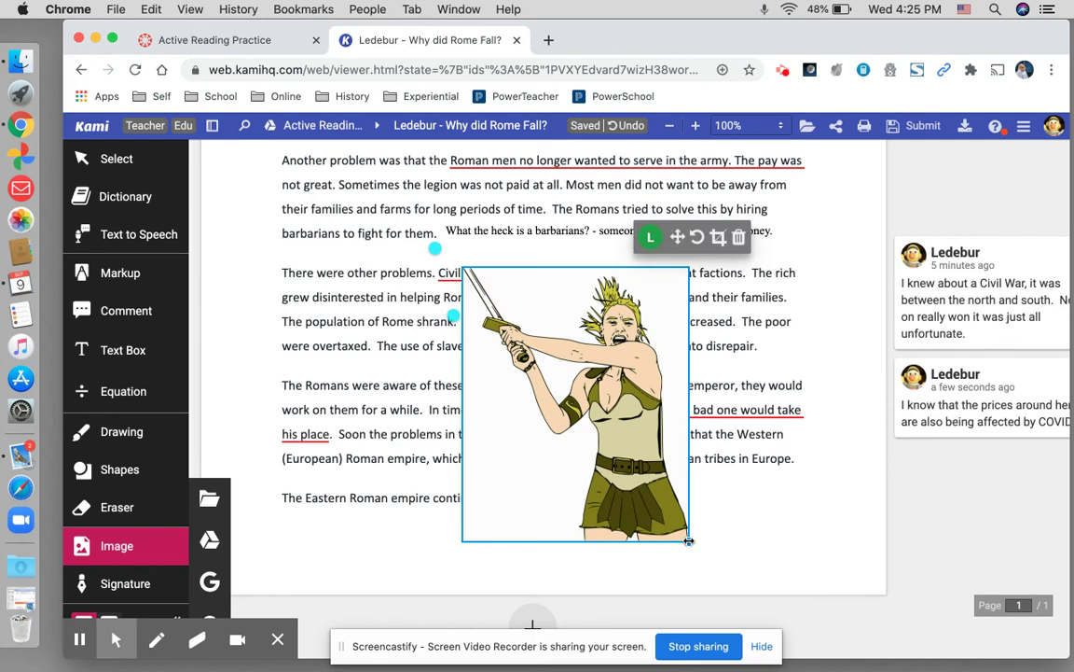
left_click(696, 560)
left_click(689, 540)
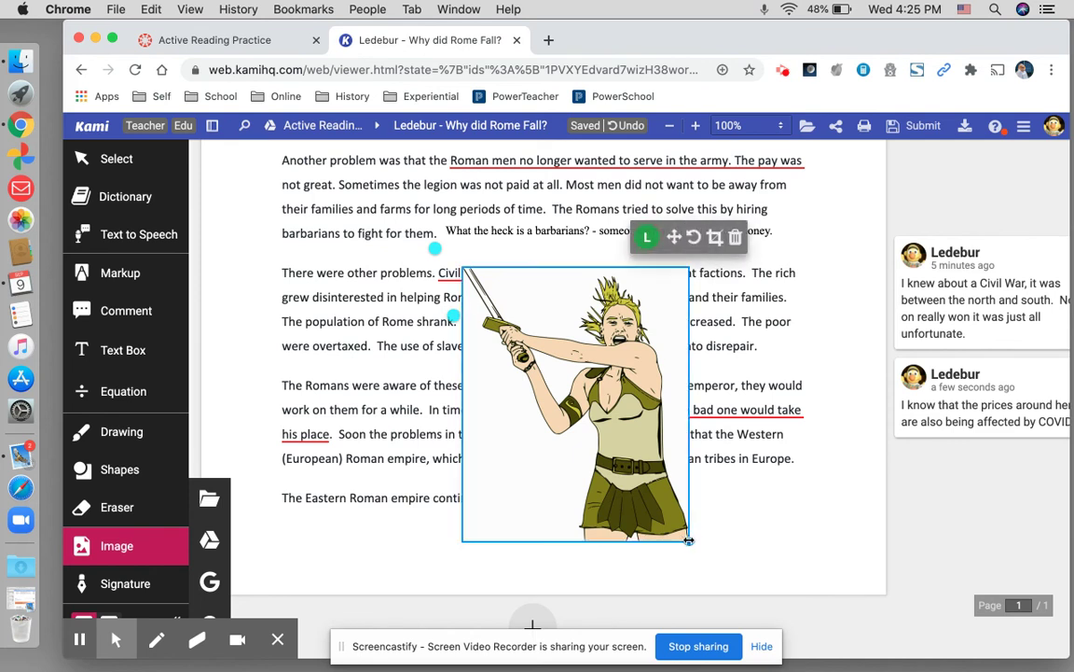
left_click_drag(690, 540, 668, 522)
left_click(756, 523)
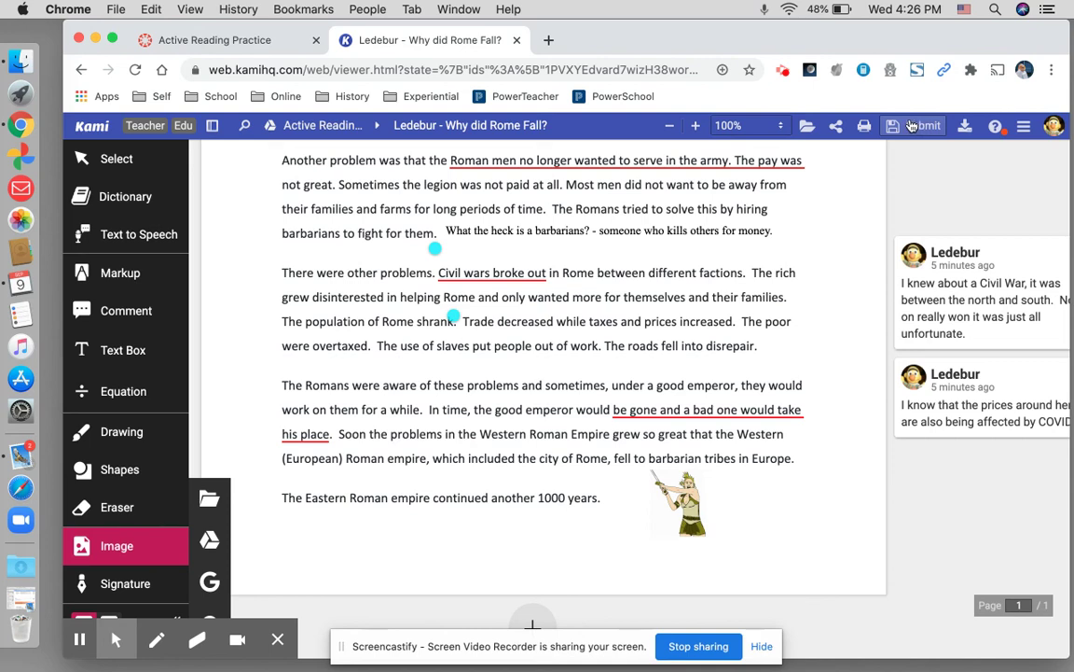
- Close the Rome Fall worksheet and open the 09.09.20 - Active Reading Pax Romana worksheet
left_click(518, 41)
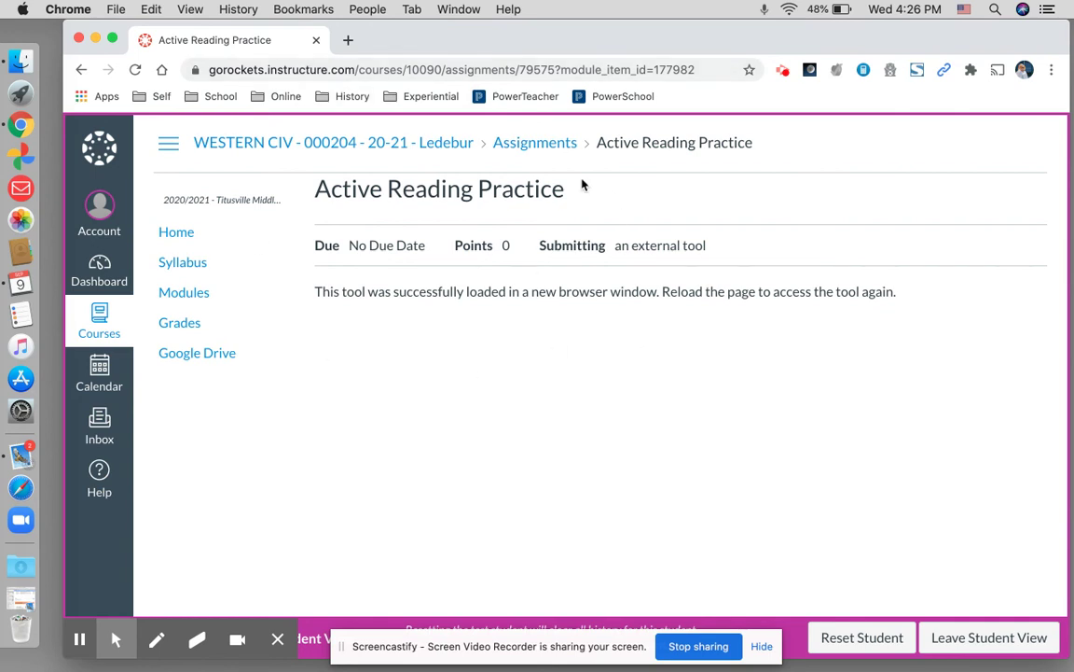
scroll(857, 369, "down", 3)
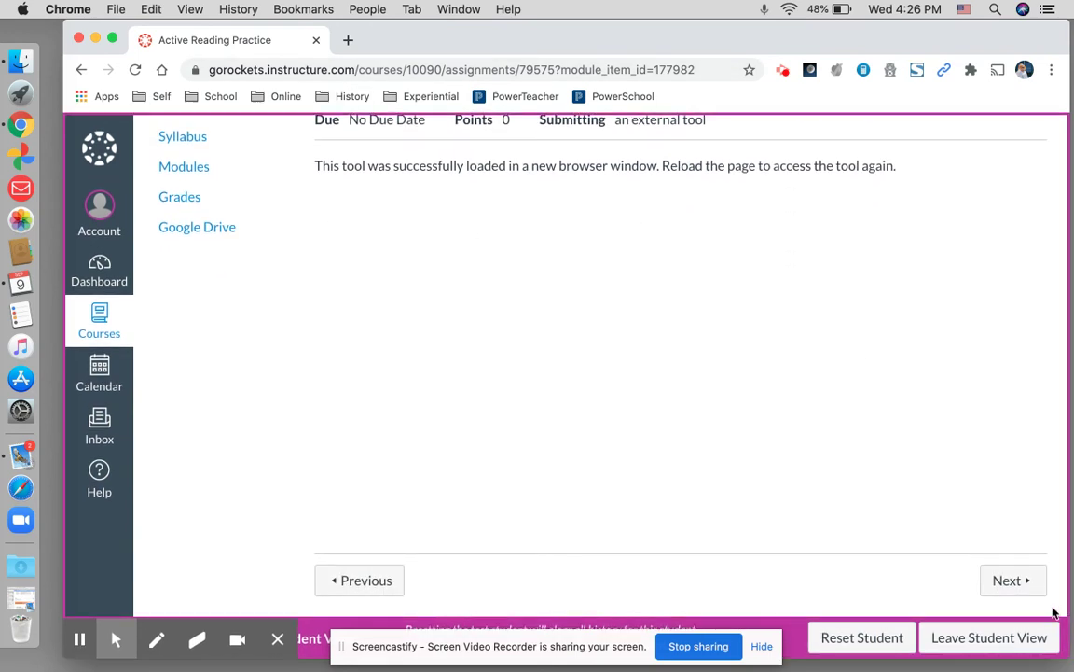
left_click(1023, 587)
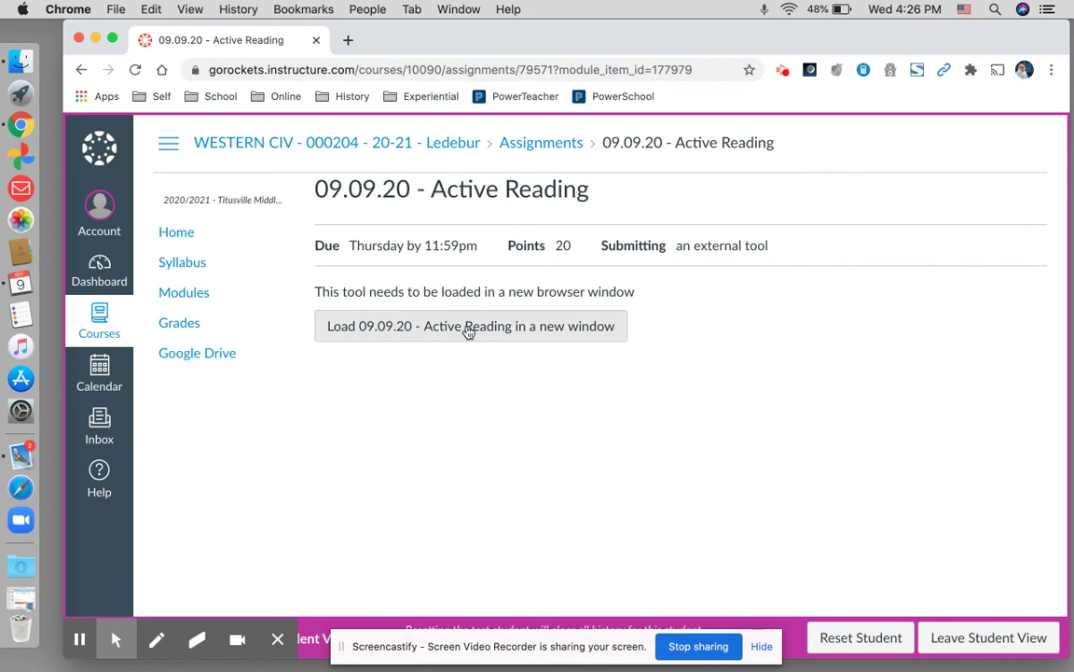
left_click(528, 331)
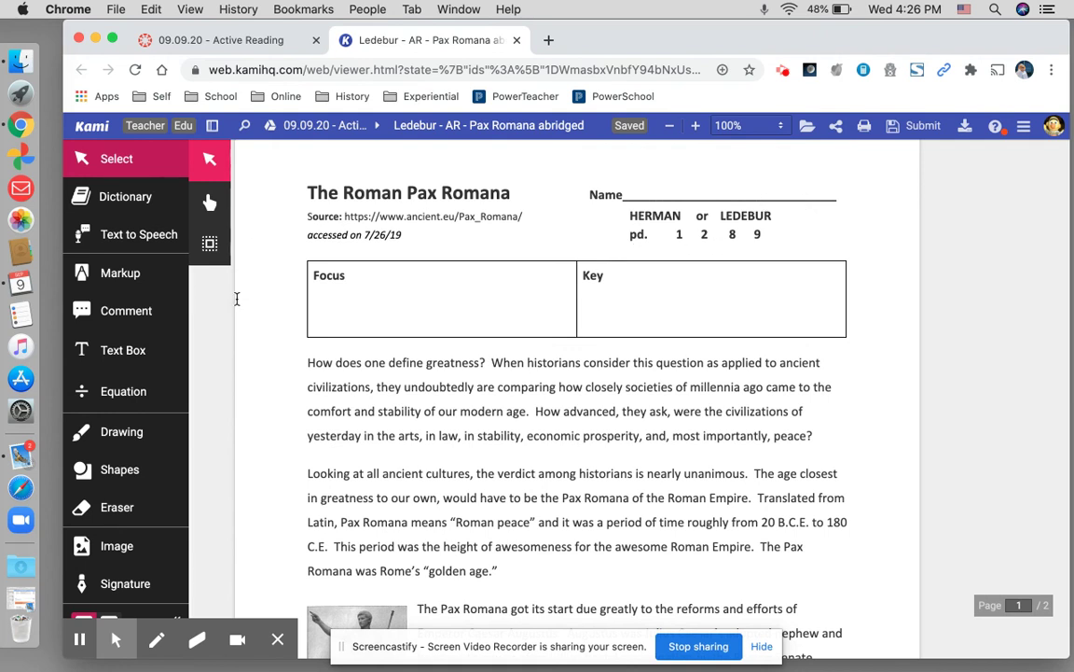
- Type 'What is the Pax Romana?' in a text box beside the Focus label
left_click(112, 351)
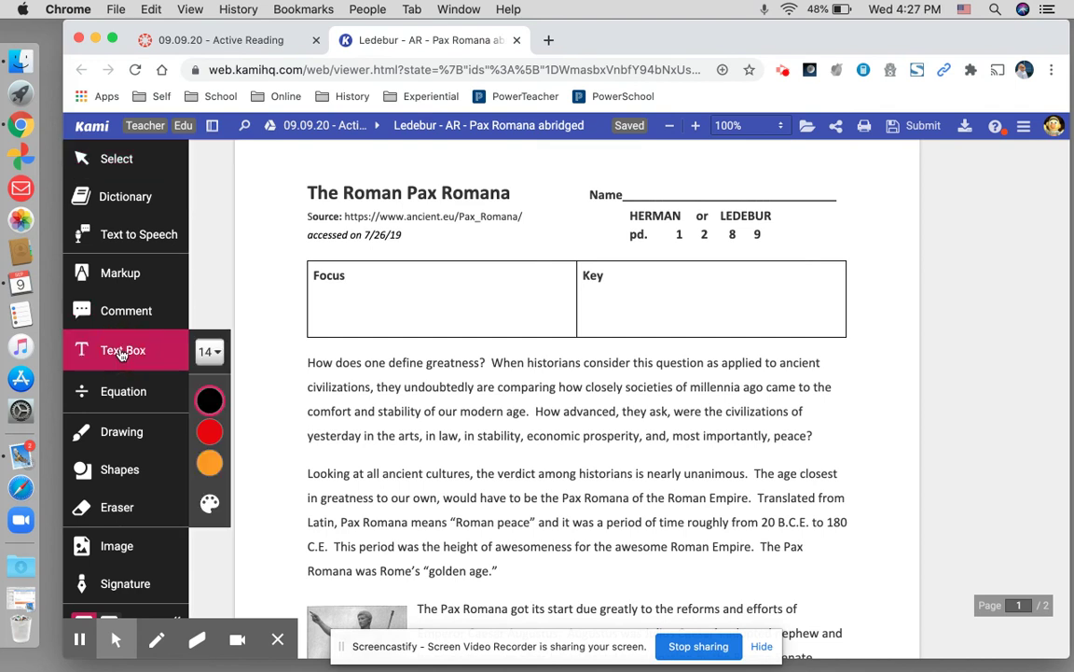
left_click(361, 281)
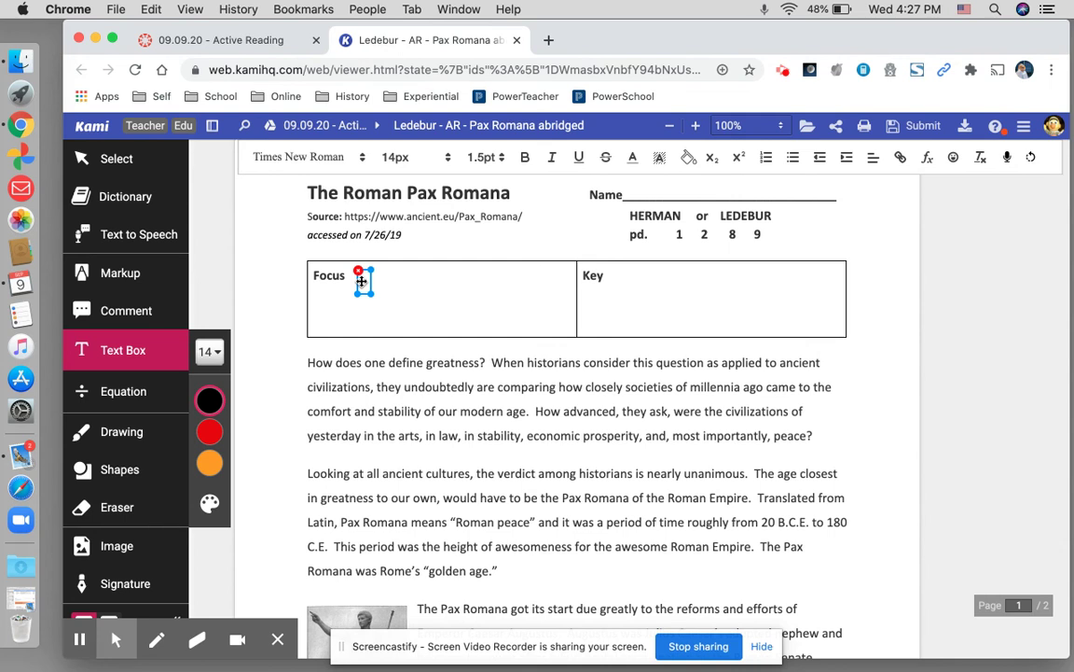
type("What is the Pax")
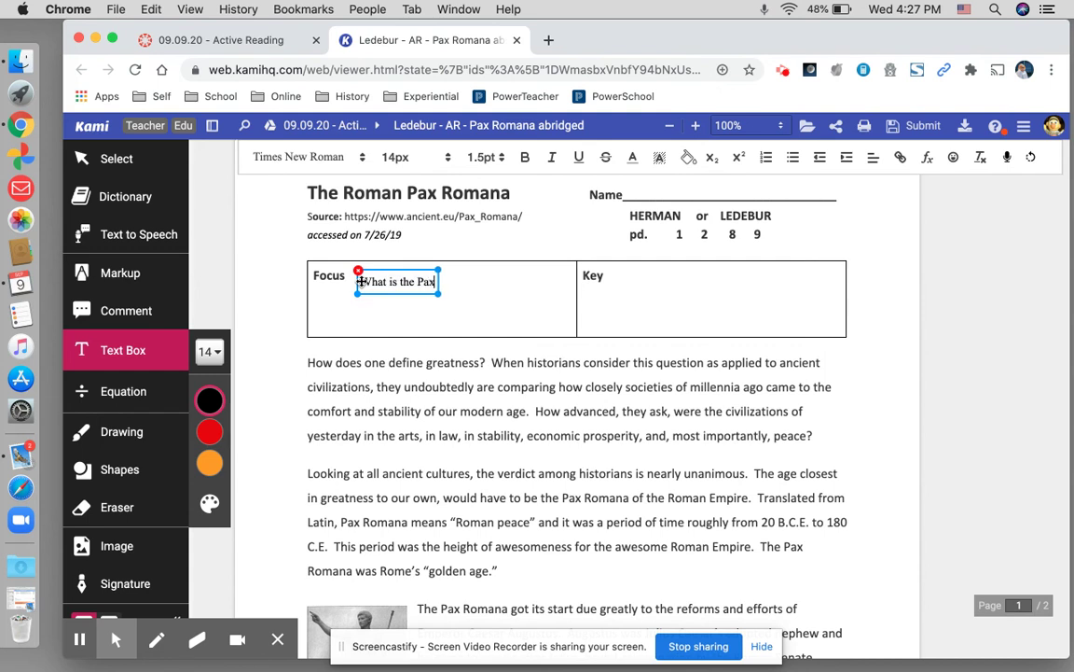
type(" Romana?")
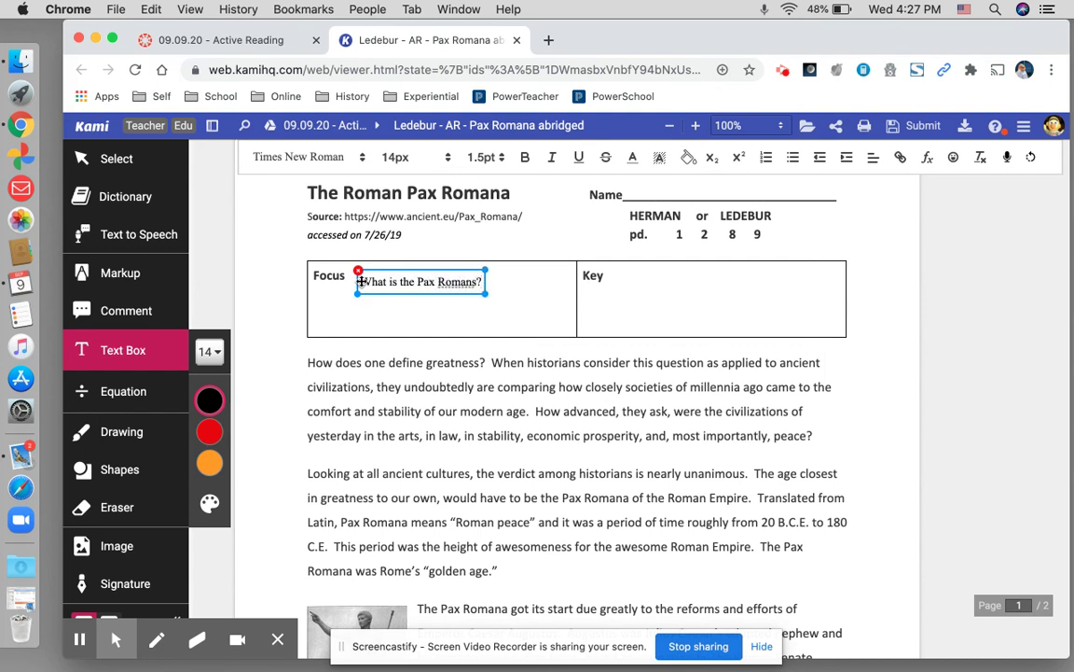
key("BackSpace")
key("BackSpace")
type("a?")
key("BackSpace")
type("?")
left_click(671, 297)
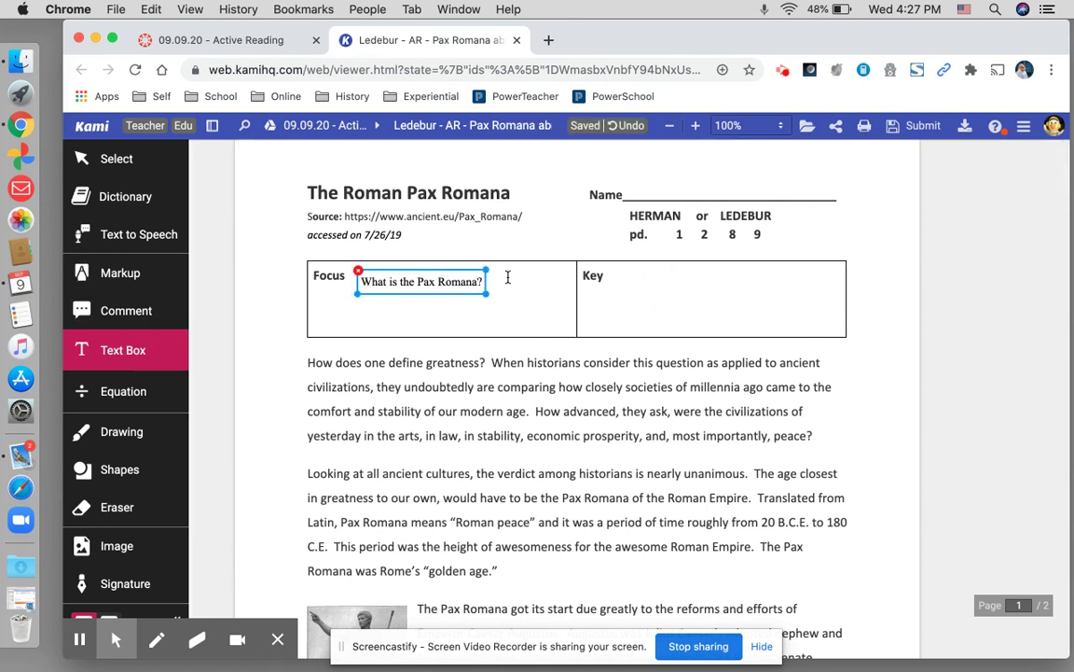
- Start a text box in the Key cell reading 'underline for focus'
left_click(628, 278)
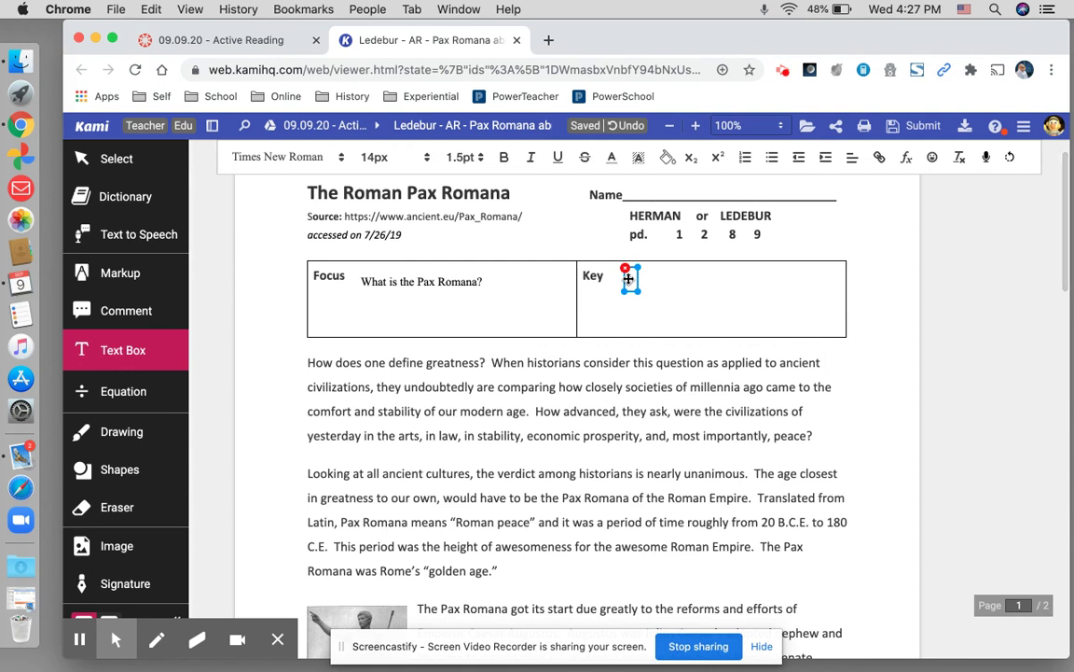
type("un")
key("BackSpace")
key("BackSpace")
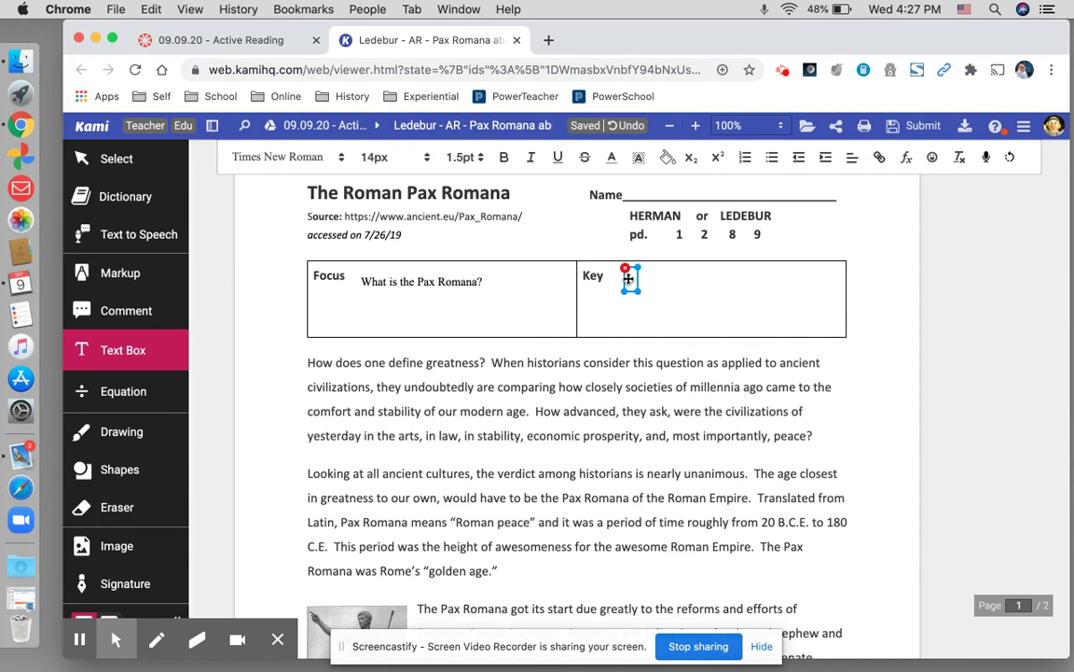
type("Miners")
type("l")
type("e")
key("BackSpace")
key("BackSpace")
key("BackSpace")
key("BackSpace")
key("BackSpace")
key("BackSpace")
key("BackSpace")
type("Leader")
key("BackSpace")
type("line for")
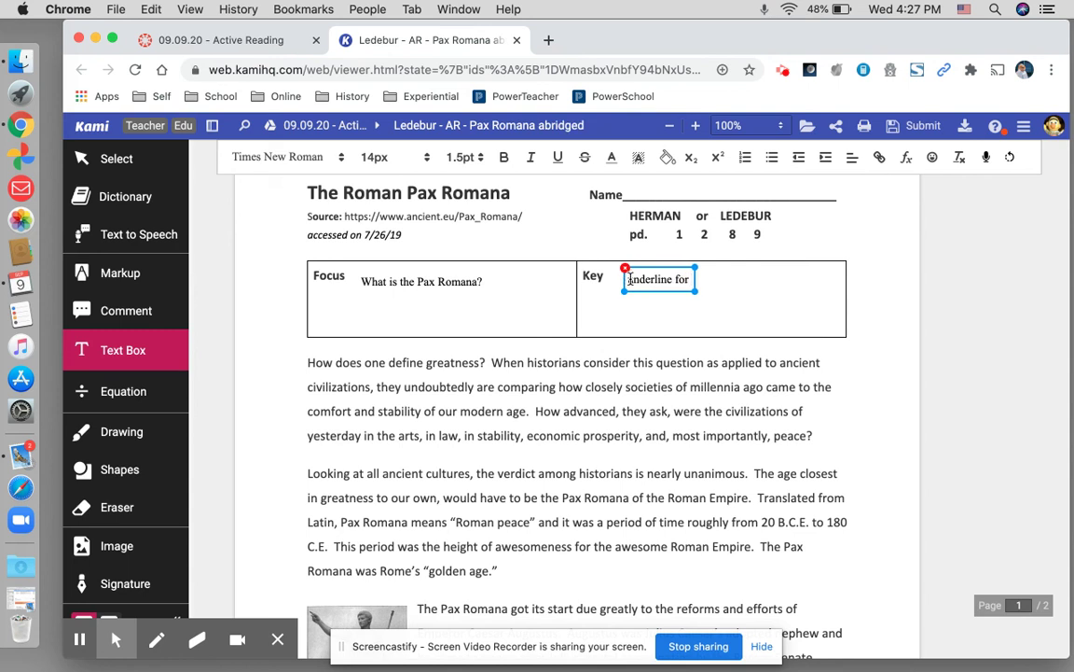
type(" focus")
- Add a 'pictures for images' line, correcting 'prictures' via spelling suggestion
key("Return")
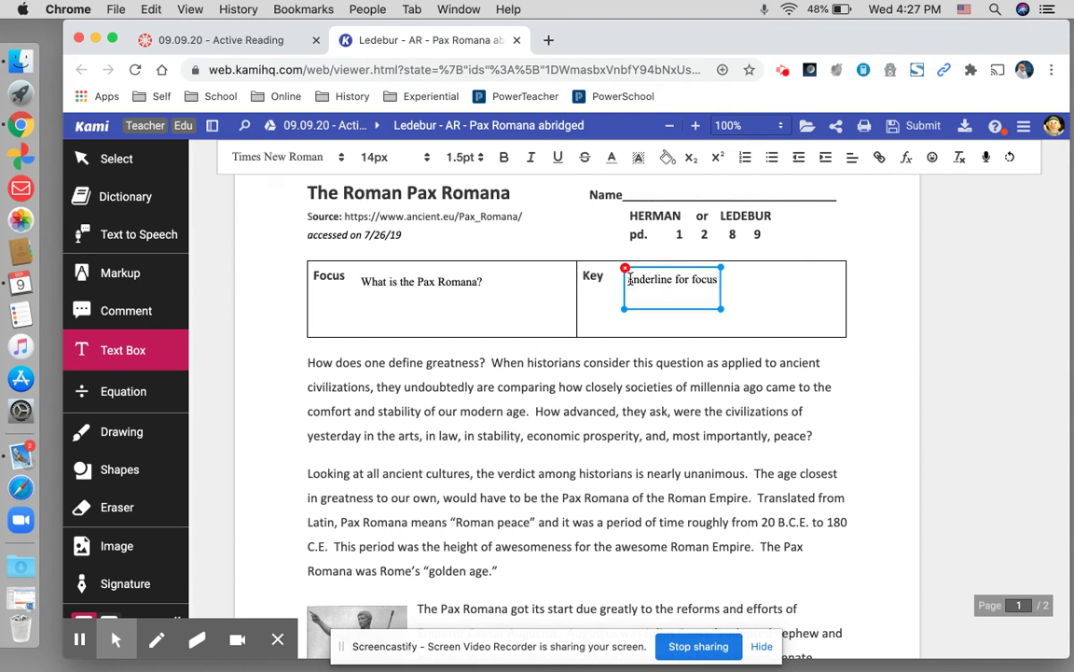
type("prictures for images")
key("Return")
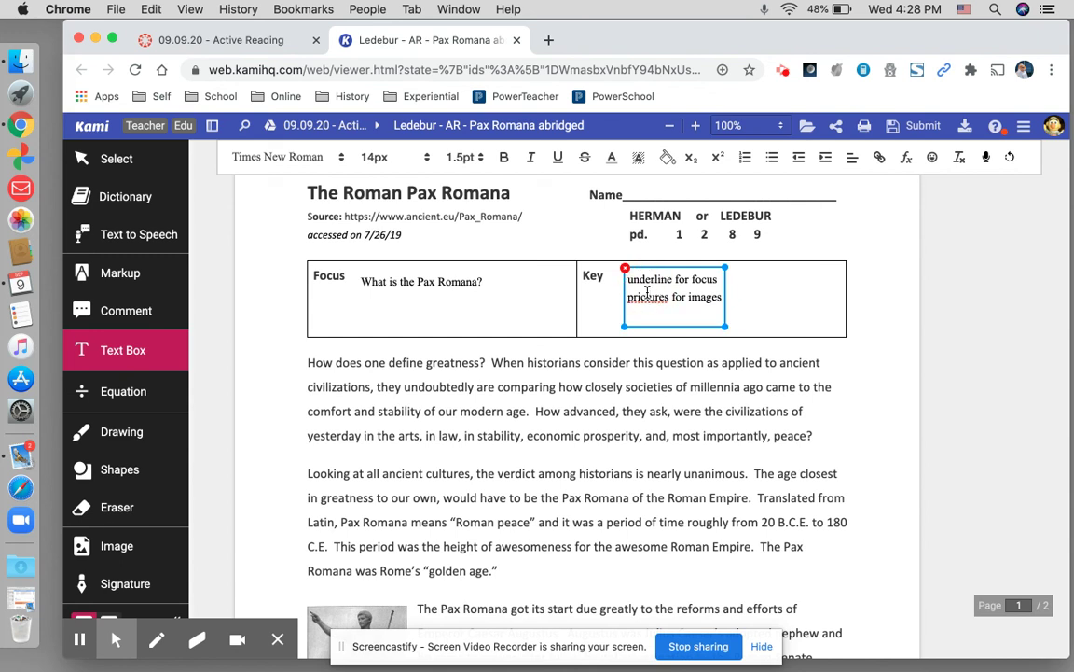
left_click(646, 294)
left_click(647, 296)
right_click(648, 298)
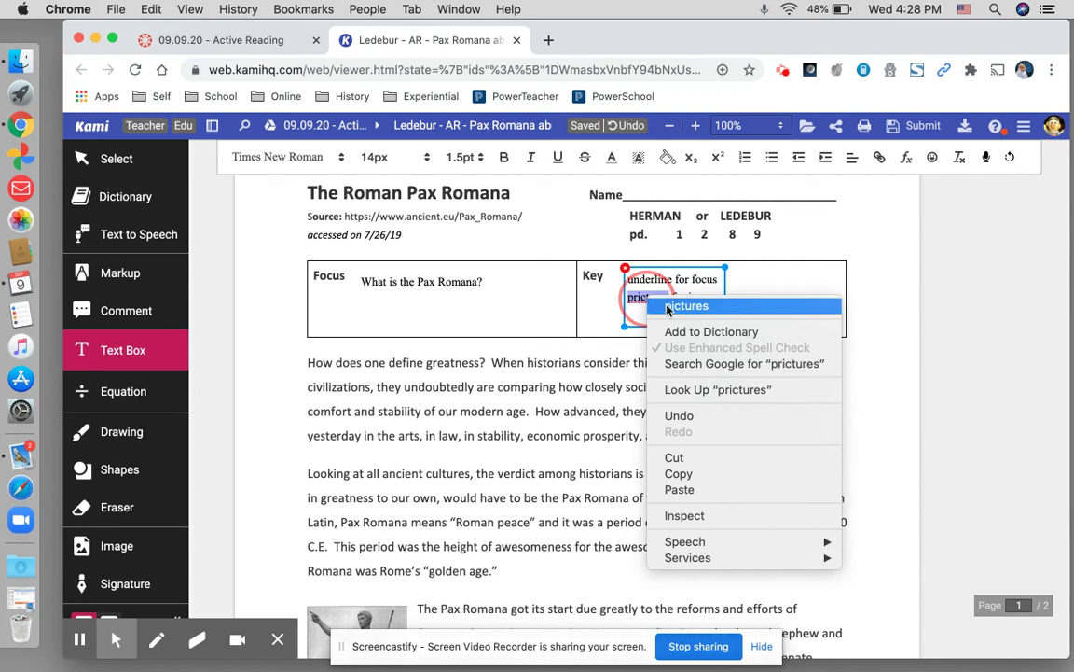
left_click(686, 306)
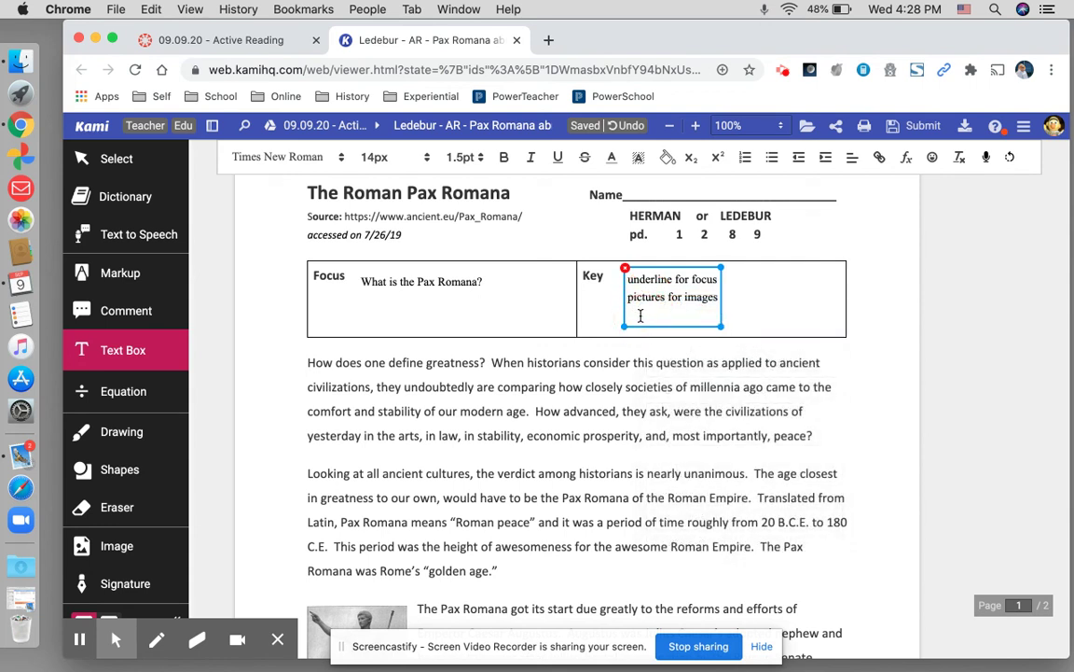
- Replace the pictures line so the second Key line reads 'comments for connections'
type("comments for")
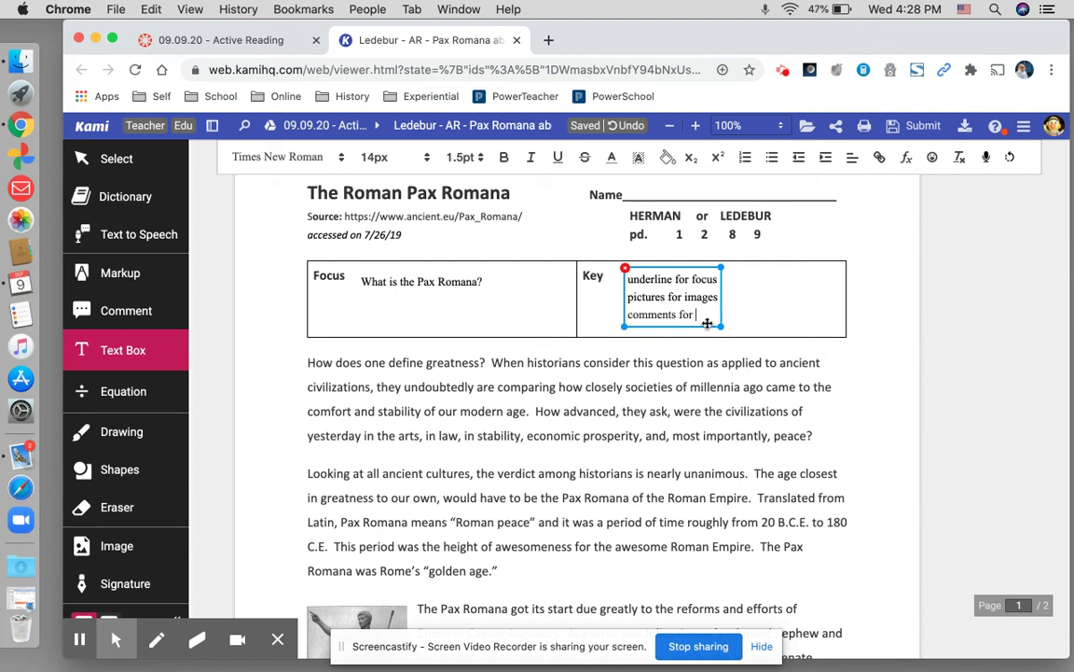
type("connections")
key("Return")
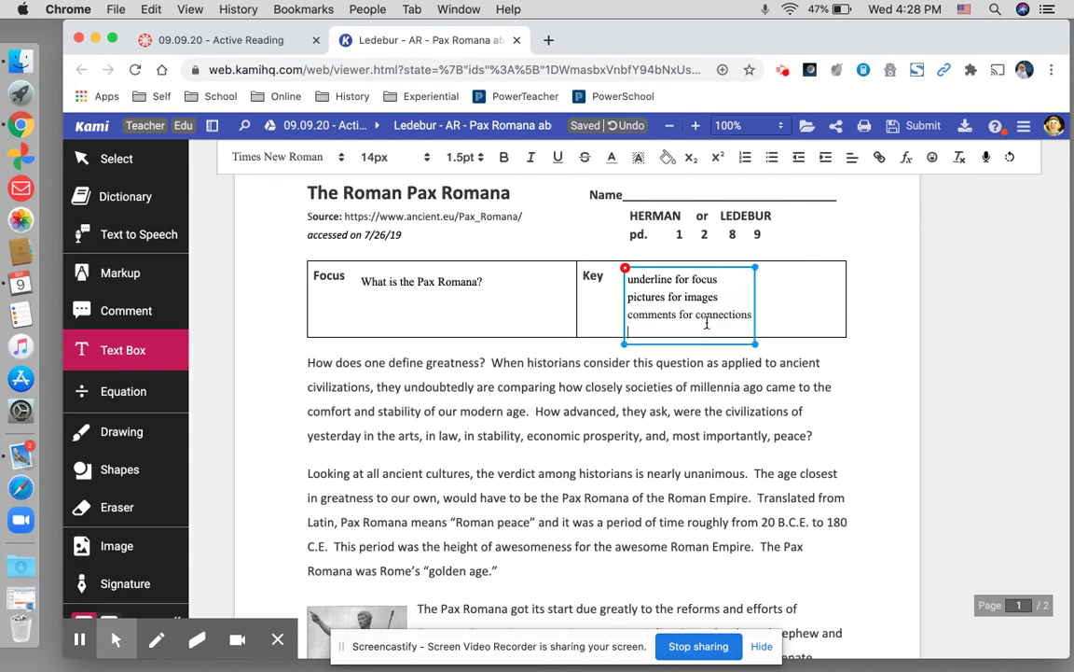
type("ques")
key("BackSpace")
key("BackSpace")
key("BackSpace")
key("BackSpace")
key("BackSpace")
key("BackSpace")
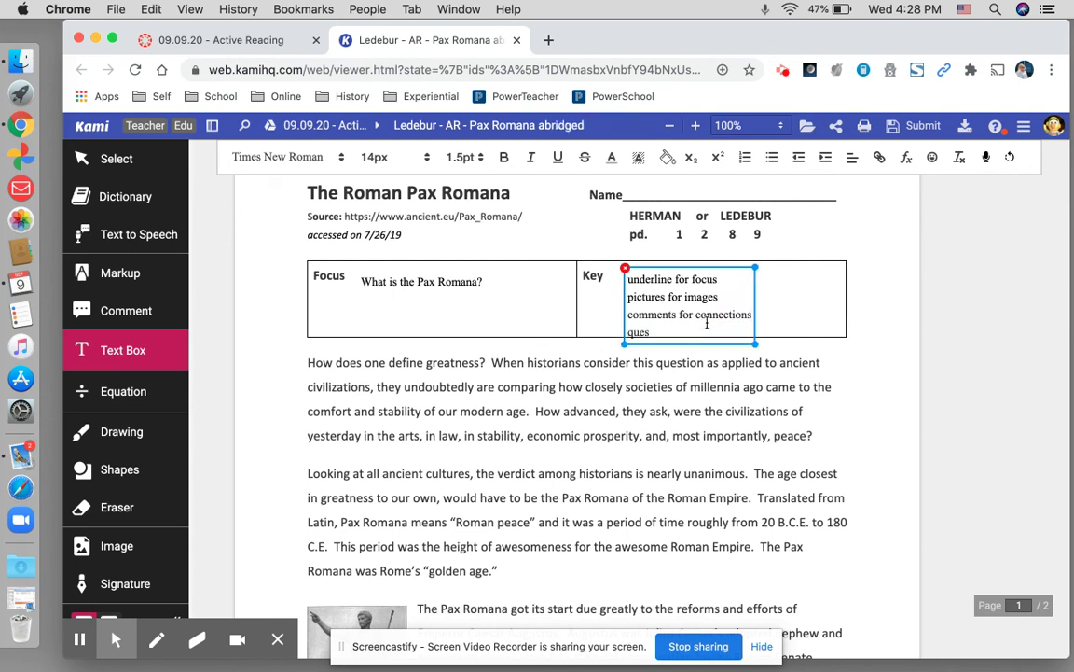
key("BackSpace")
key("BackSpace")
key("BackSpace")
key("BackSpace")
key("BackSpace")
key("BackSpace")
key("BackSpace")
key("BackSpace")
key("BackSpace")
key("BackSpace")
key("BackSpace")
key("BackSpace")
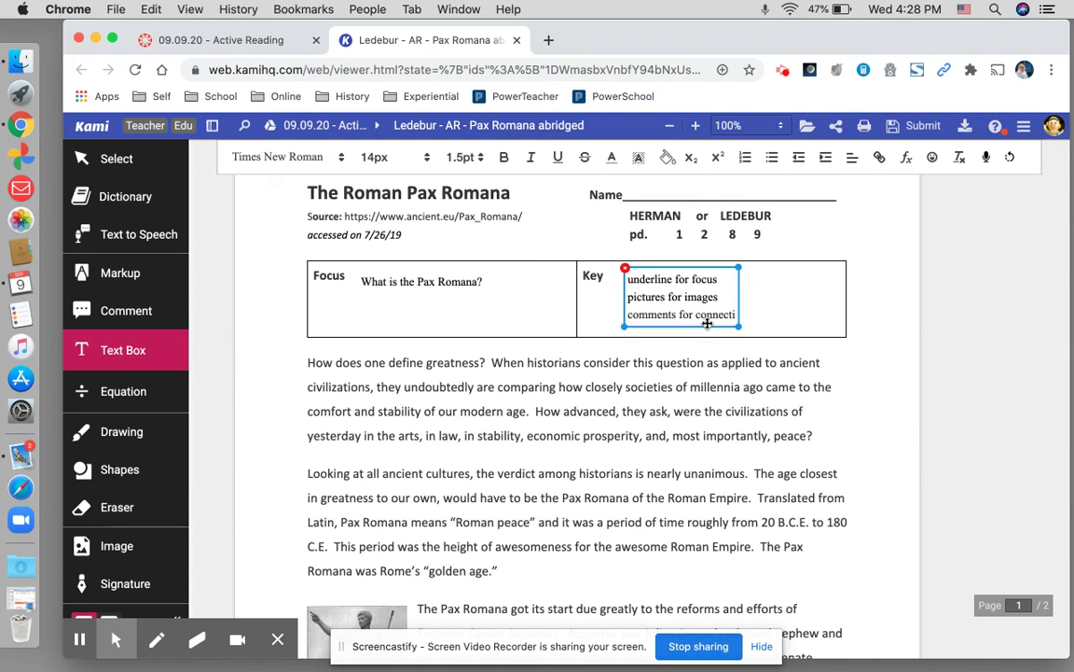
key("BackSpace")
key("BackSpace")
key("BackSpace")
key("BackSpace")
key("BackSpace")
key("BackSpace")
key("BackSpace")
key("BackSpace")
key("BackSpace")
key("BackSpace")
key("BackSpace")
key("BackSpace")
key("BackSpace")
key("BackSpace")
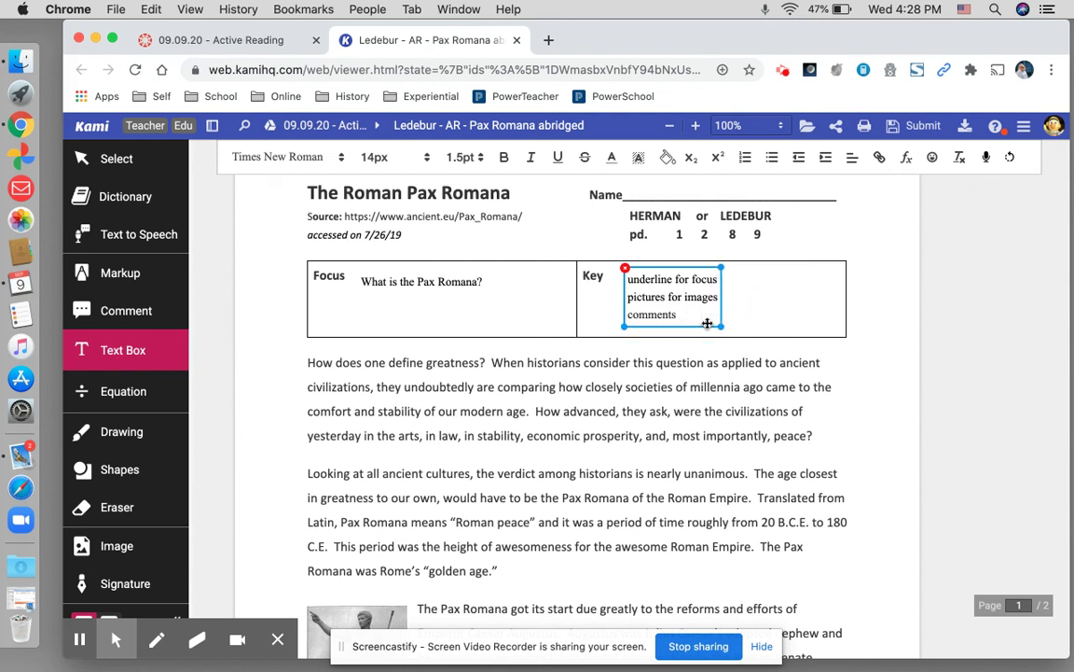
key("BackSpace")
key("BackSpace")
key("BackSpace")
key("BackSpace")
key("BackSpace")
key("BackSpace")
key("BackSpace")
key("BackSpace")
key("BackSpace")
key("BackSpace")
key("BackSpace")
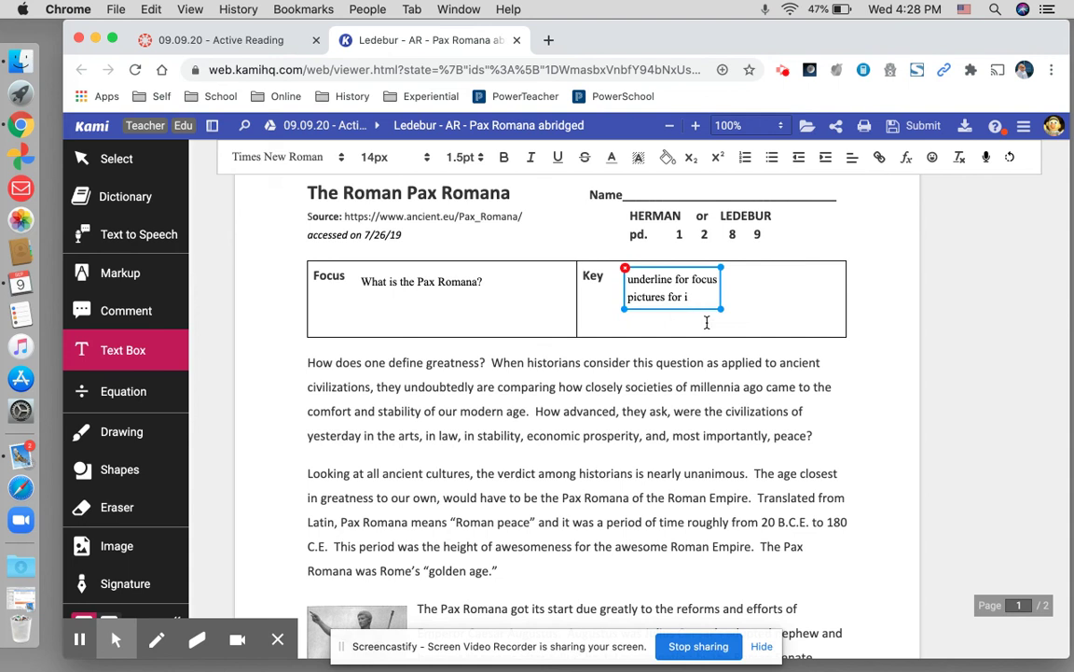
key("BackSpace")
key("BackSpace")
key("BackSpace")
key("BackSpace")
key("BackSpace")
key("BackSpace")
type("comments for connections")
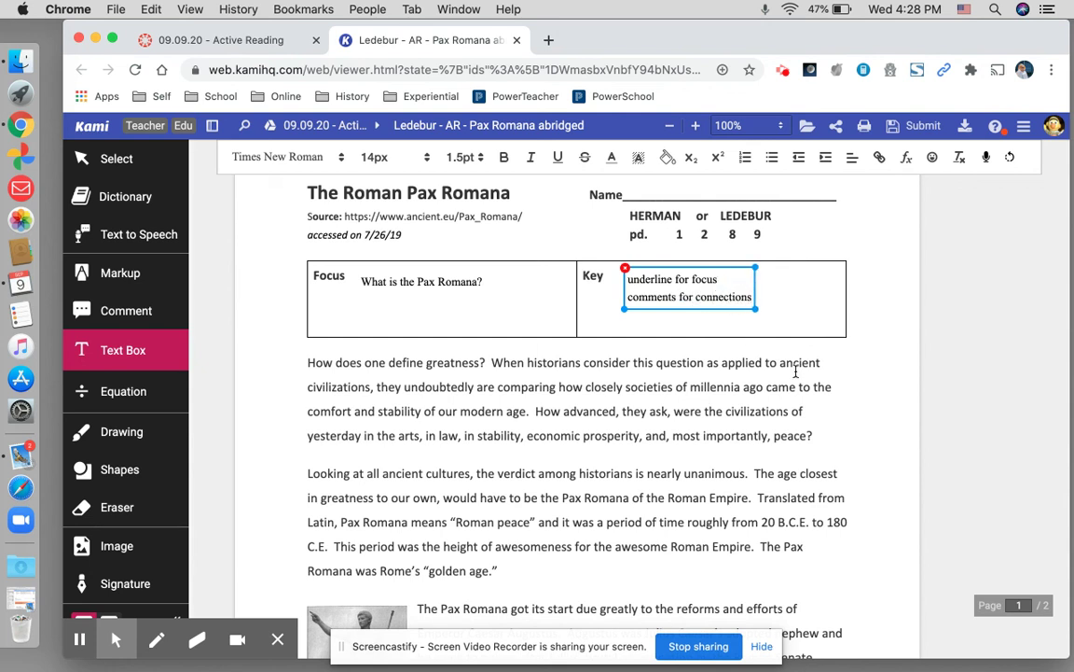
- Nudge the Key text box slightly down and right within the Key cell
left_click(717, 333)
left_click_drag(724, 308, 730, 324)
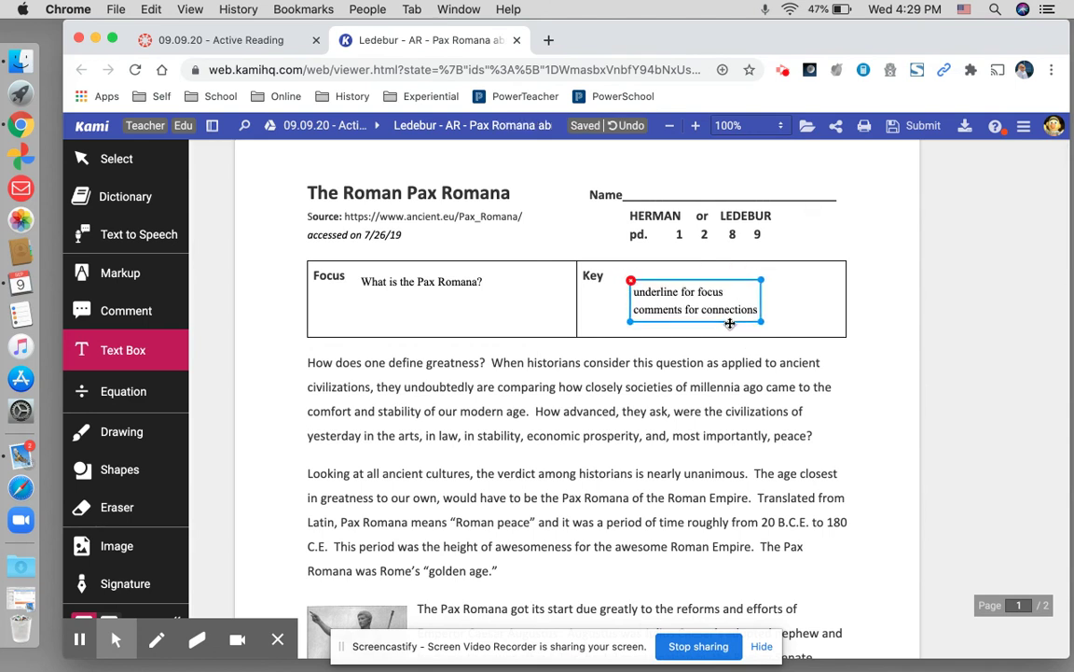
left_click(651, 276)
left_click(691, 383)
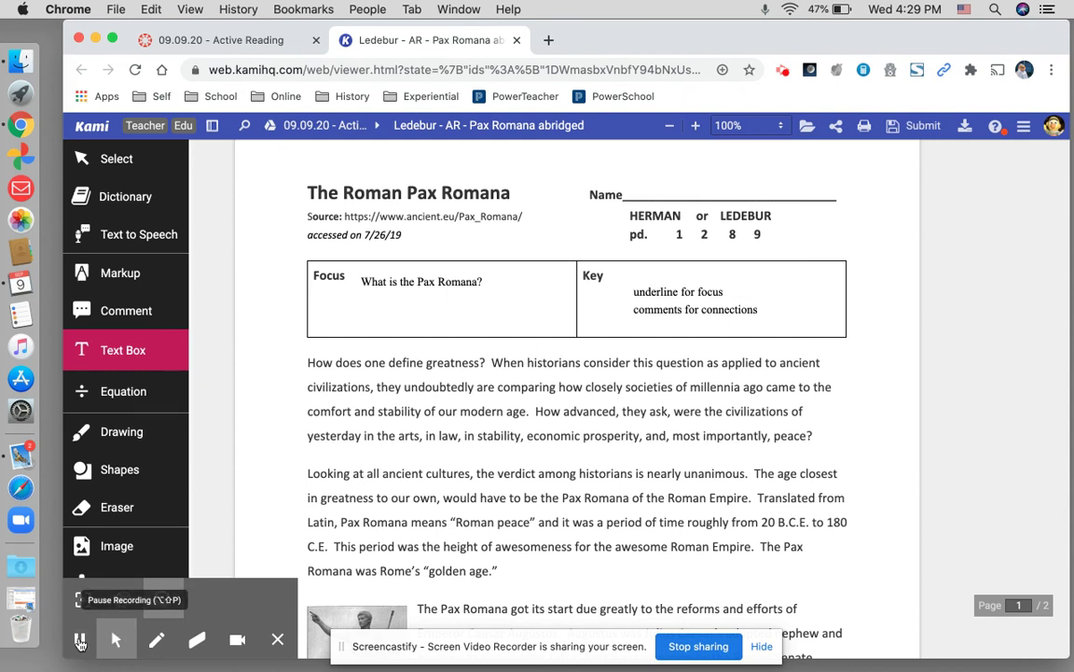
- Hide the Screencastify annotation toolbar with its Hide Tools (X) button
left_click(80, 642)
left_click(80, 643)
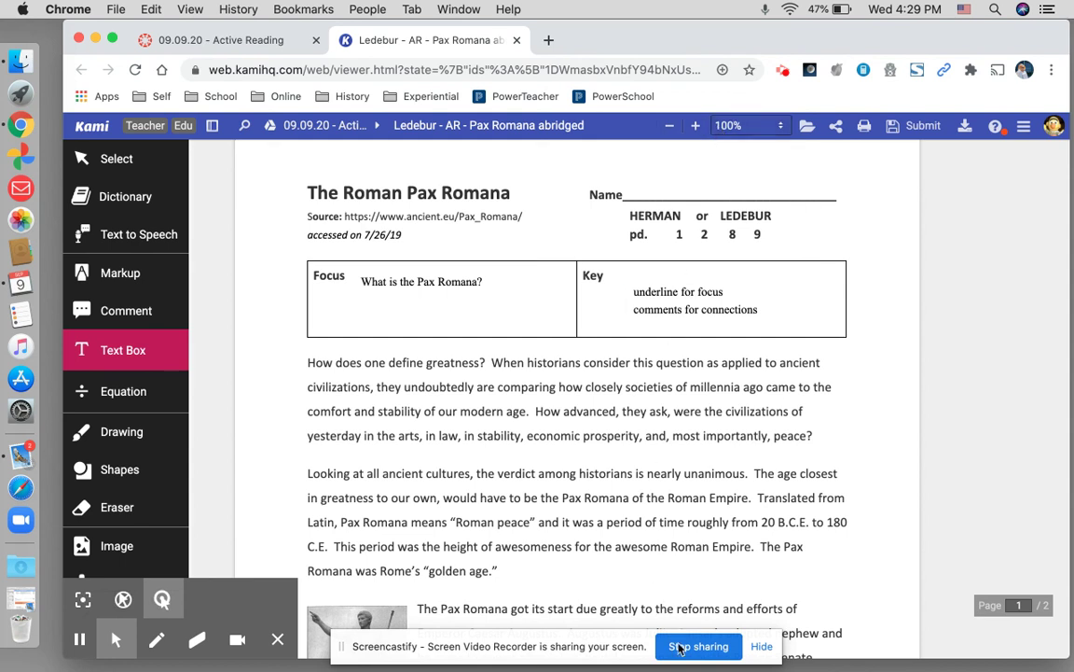
mouse_move(275, 639)
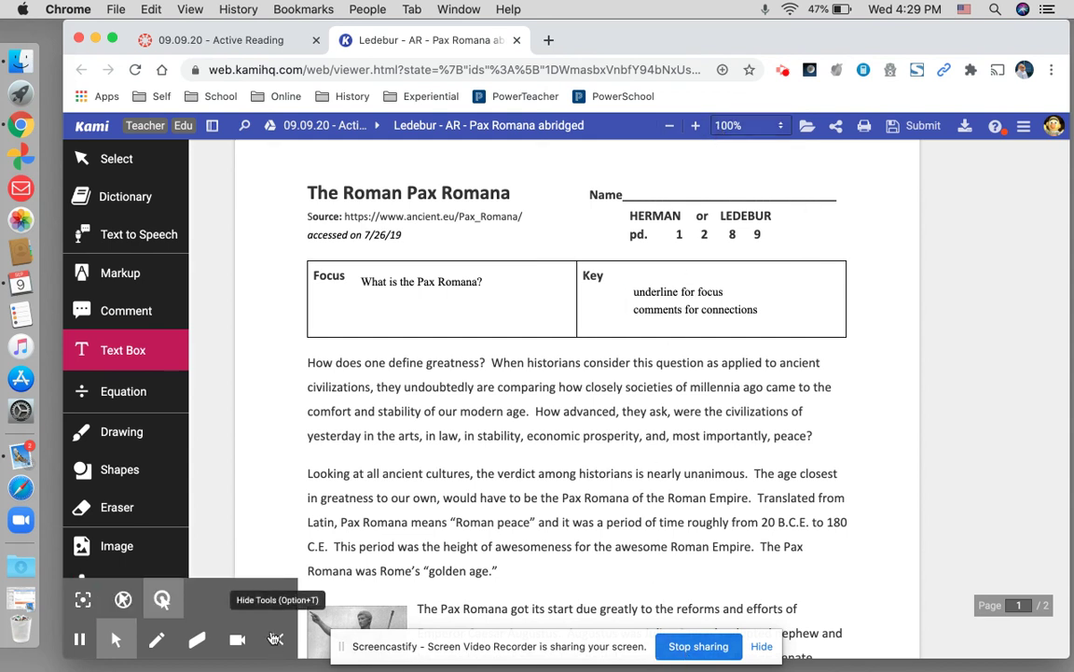
left_click(275, 640)
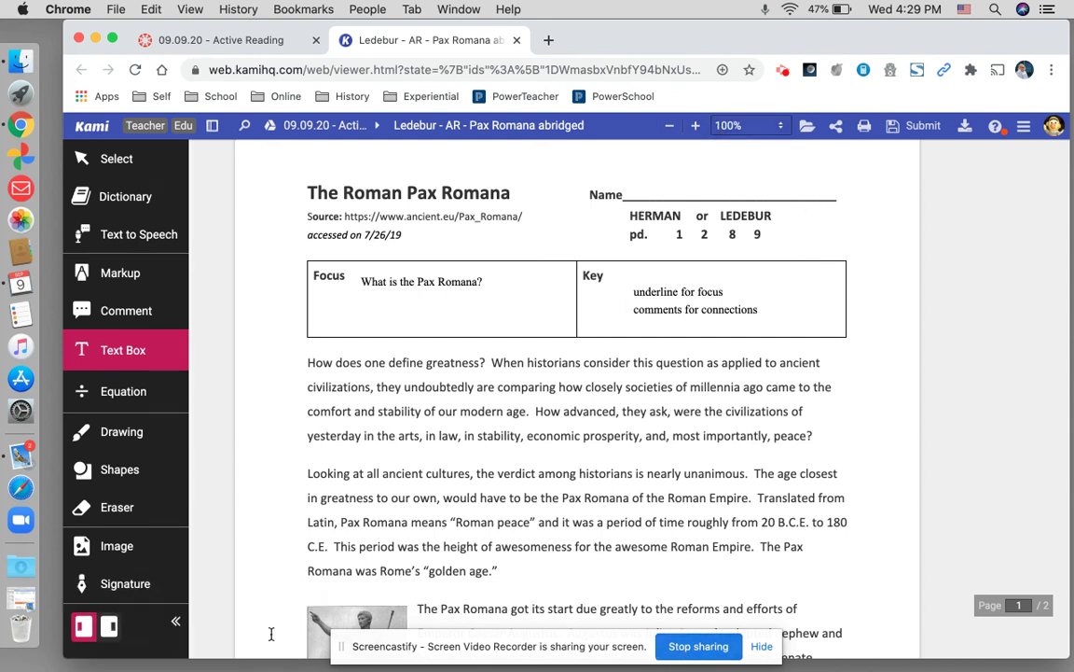